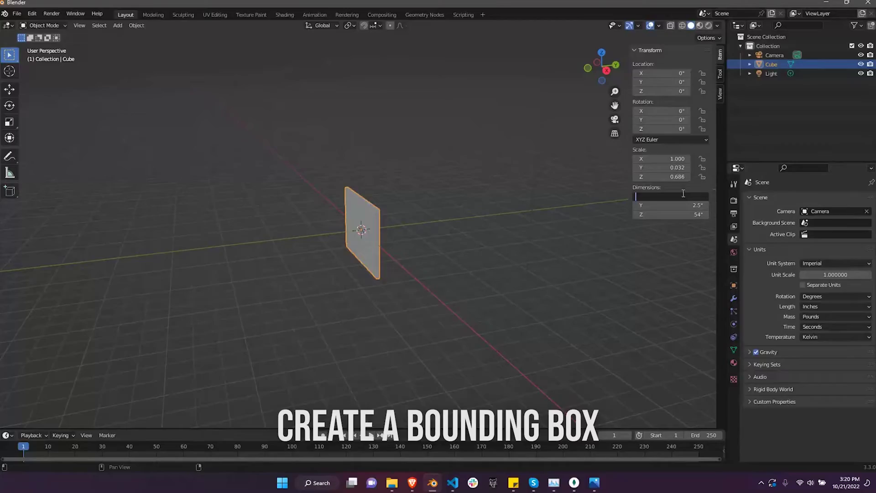
- Set the box dimensions to 30 inch width, 30 inch height and 18 inch depth
{"action": "key", "text": "Return"}
{"action": "double_click", "coordinate": [679, 214]}
{"action": "type", "text": "30"}
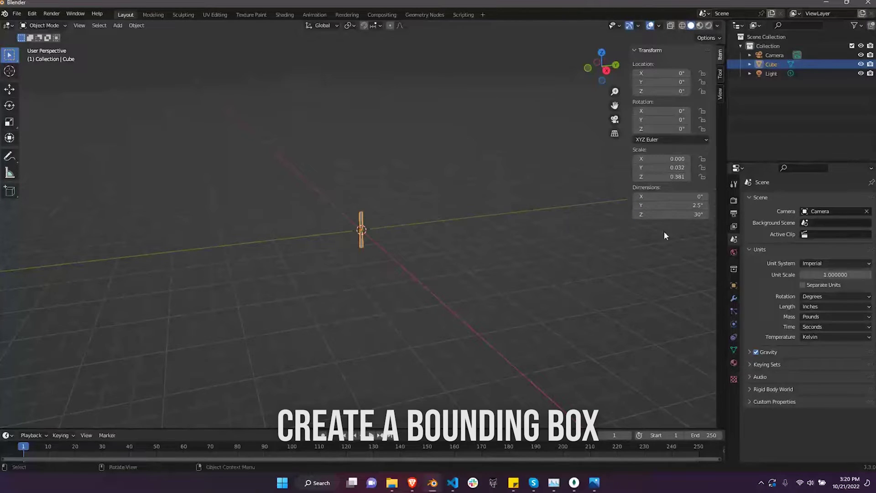
{"action": "key", "text": "Return"}
{"action": "double_click", "coordinate": [680, 205]}
{"action": "type", "text": "30"}
{"action": "key", "text": "Return"}
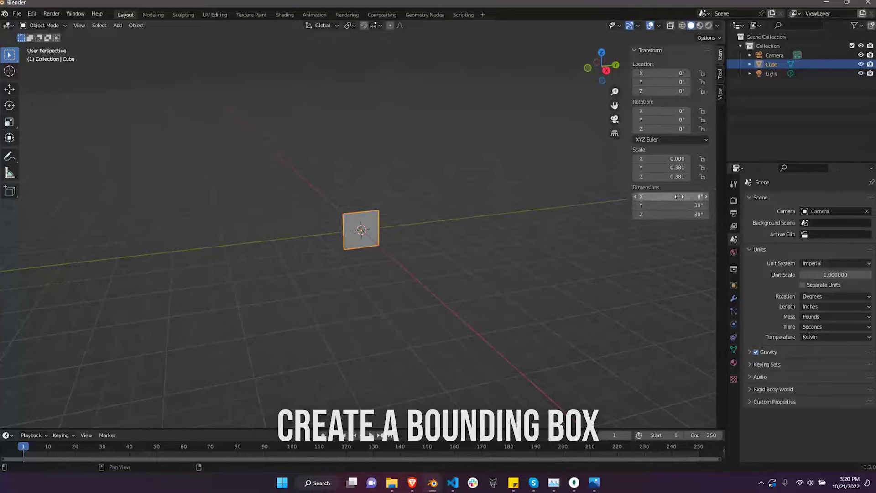
{"action": "mouse_move", "coordinate": [403, 236]}
{"action": "middle_mouse_down"}
{"action": "mouse_move", "coordinate": [363, 246]}
{"action": "mouse_move", "coordinate": [447, 236]}
{"action": "middle_mouse_up"}
{"action": "double_click", "coordinate": [688, 195]}
{"action": "type", "text": "18"}
{"action": "key", "text": "Return"}
{"action": "mouse_move", "coordinate": [463, 289]}
{"action": "middle_mouse_down"}
{"action": "mouse_move", "coordinate": [388, 243]}
{"action": "mouse_move", "coordinate": [409, 305]}
{"action": "mouse_move", "coordinate": [378, 209]}
{"action": "middle_mouse_up"}
- Set the box's Location Z to 15 so it rests on the ground
{"action": "double_click", "coordinate": [675, 91]}
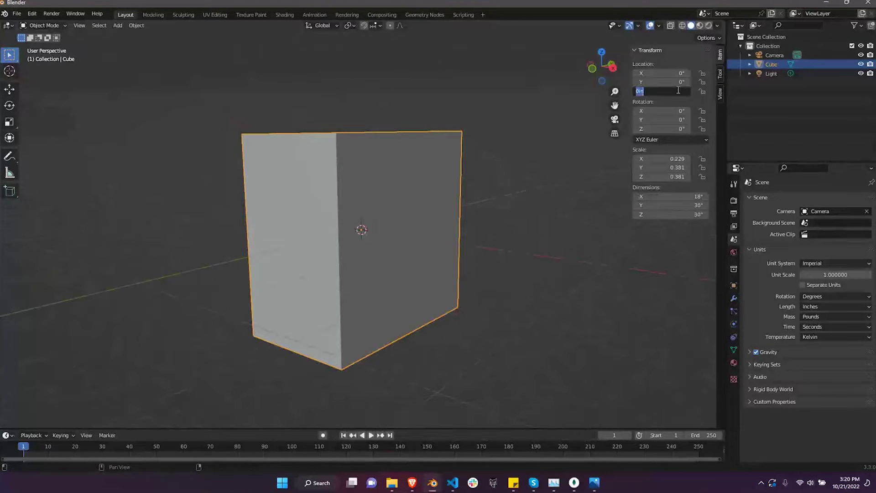
{"action": "type", "text": "30"}
{"action": "key", "text": "Return"}
{"action": "double_click", "coordinate": [675, 91]}
{"action": "type", "text": "15"}
{"action": "key", "text": "Return"}
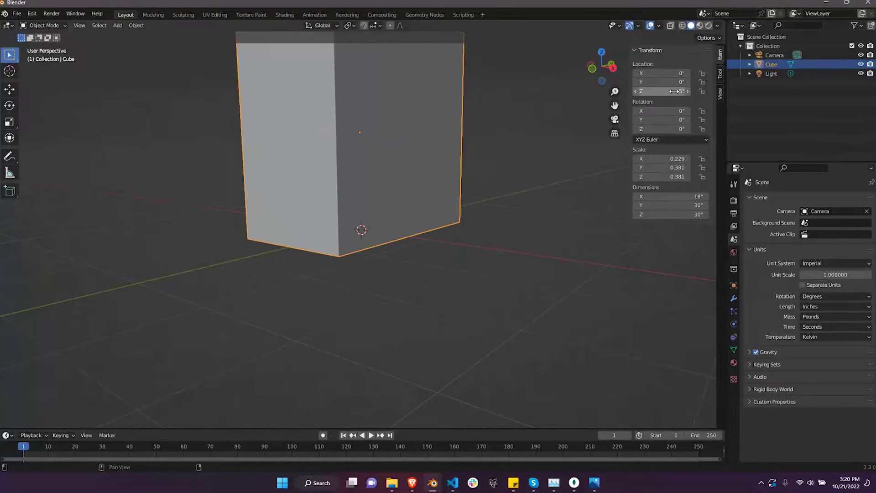
- Apply All Transforms to the box from the Object menu
{"action": "left_click", "coordinate": [136, 25]}
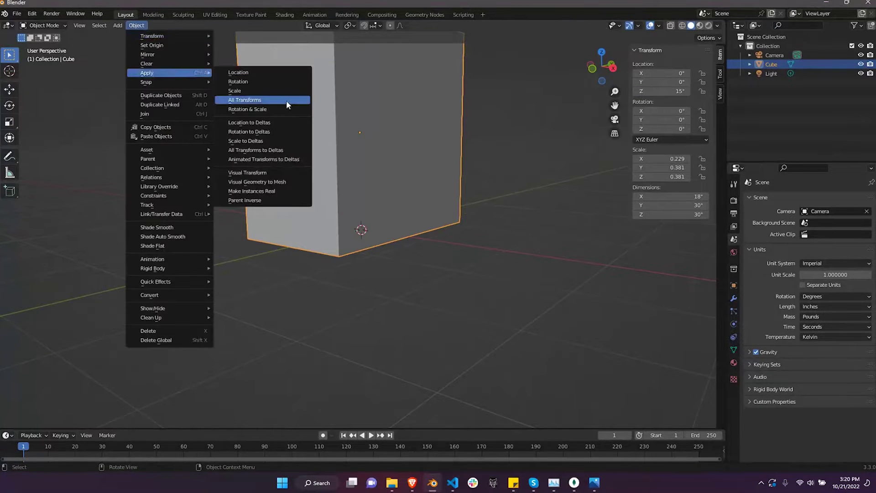
{"action": "left_click", "coordinate": [286, 100]}
{"action": "scroll", "coordinate": [464, 226], "scroll_direction": "down", "scroll_amount": 3}
{"action": "scroll", "coordinate": [464, 226], "scroll_direction": "down", "scroll_amount": 2}
- Set the box's Viewport Display to show as Wire
{"action": "left_click", "coordinate": [733, 285]}
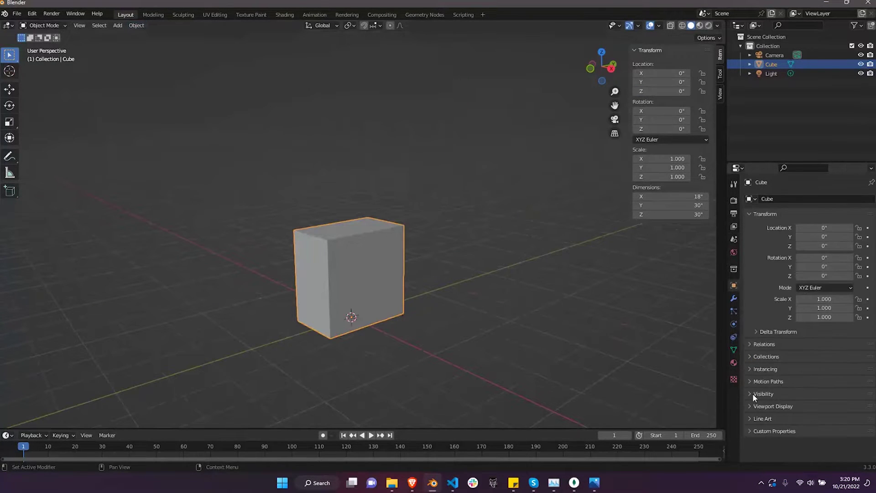
{"action": "left_click", "coordinate": [756, 406]}
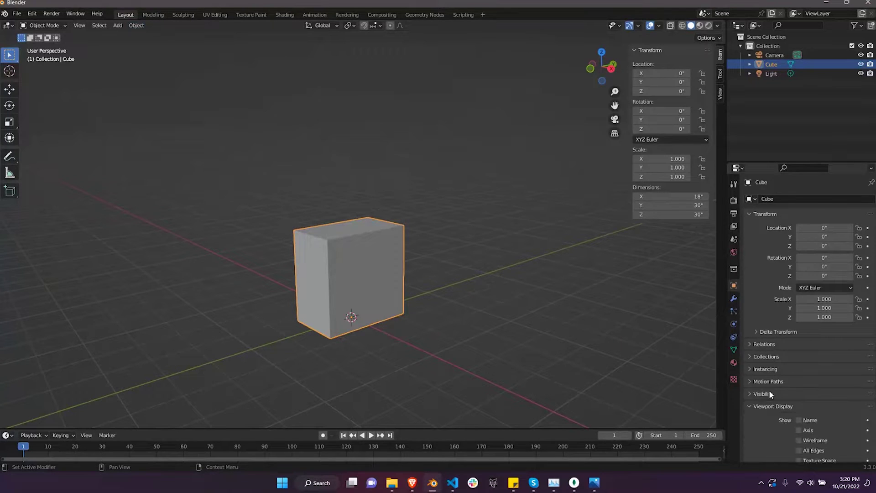
{"action": "scroll", "coordinate": [768, 390], "scroll_direction": "down", "scroll_amount": 5}
{"action": "left_click", "coordinate": [817, 416]}
{"action": "left_click", "coordinate": [811, 387]}
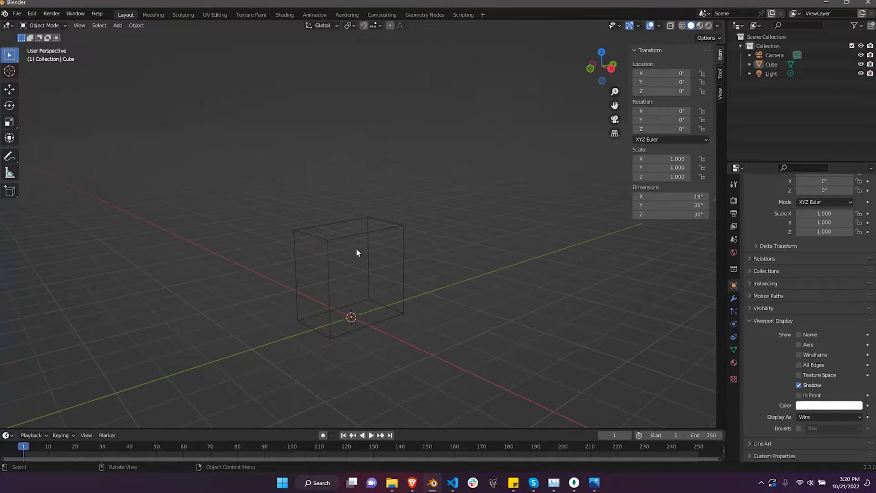
{"action": "scroll", "coordinate": [397, 300], "scroll_direction": "up", "scroll_amount": 4}
{"action": "scroll", "coordinate": [397, 300], "scroll_direction": "down", "scroll_amount": 2}
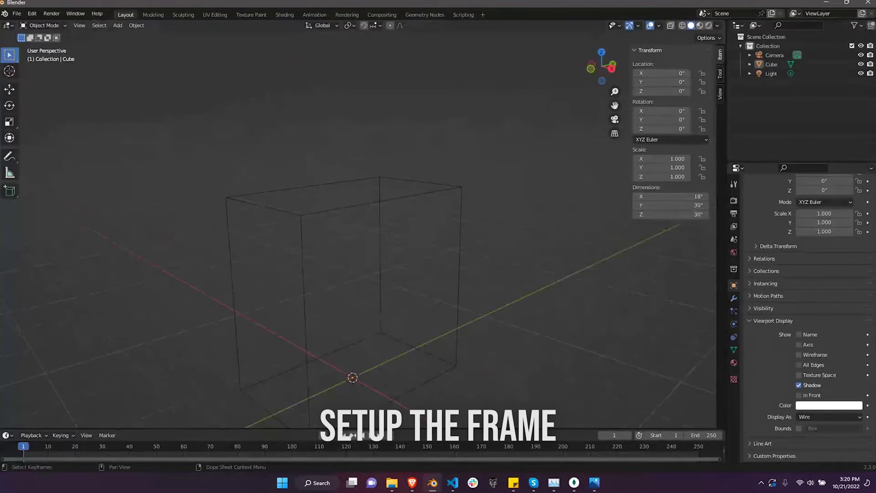
{"action": "key", "text": "shift+a"}
- Add a cube and size it to 2 × 2 × 30 inches as a post
{"action": "left_click", "coordinate": [413, 193]}
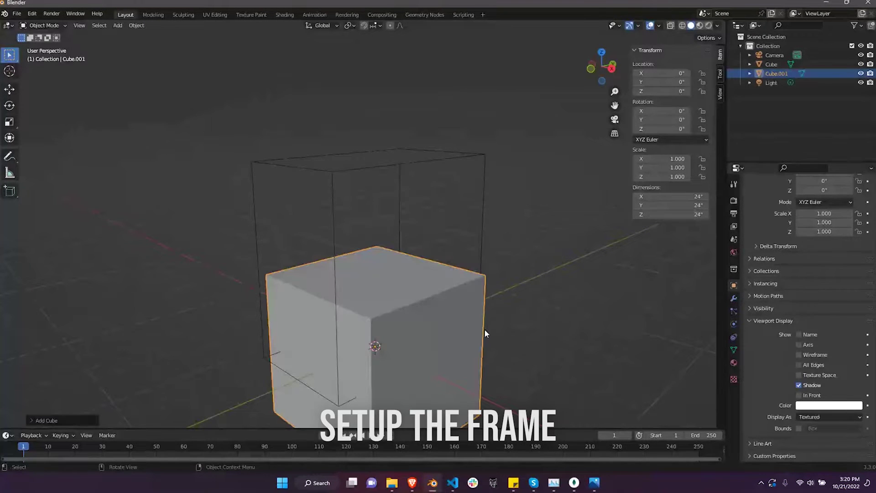
{"action": "left_click", "coordinate": [692, 196]}
{"action": "key", "text": "Tab"}
{"action": "type", "text": "1.5"}
{"action": "key", "text": "Return"}
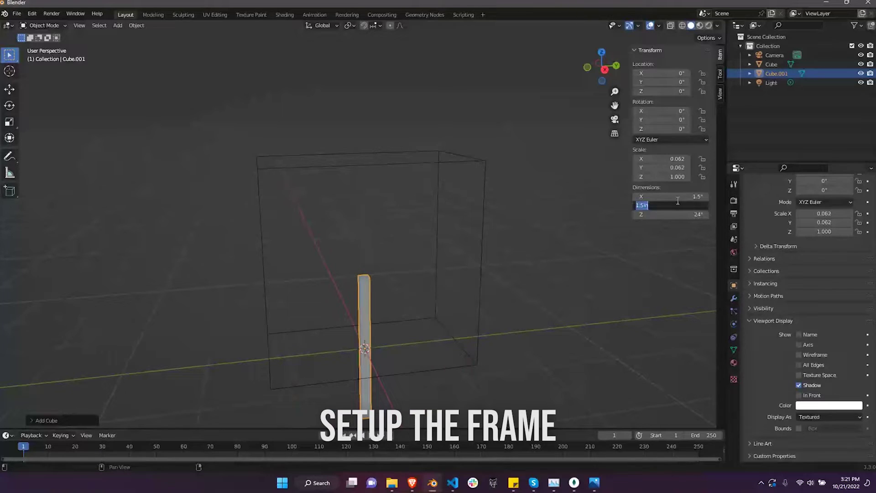
{"action": "left_click", "coordinate": [673, 196]}
{"action": "type", "text": "2"}
{"action": "key", "text": "Tab"}
{"action": "type", "text": "2"}
{"action": "key", "text": "Tab"}
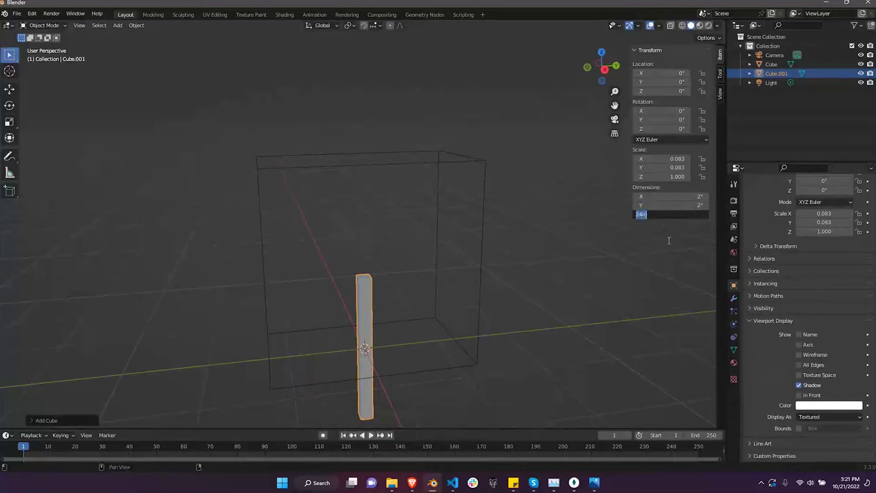
{"action": "key", "text": "Return"}
- Move the post to Location X -14
{"action": "key", "text": "KP_1"}
{"action": "scroll", "coordinate": [402, 233], "scroll_direction": "down", "scroll_amount": 3}
{"action": "middle_click_drag", "start_coordinate": [433, 254], "coordinate": [501, 191]}
{"action": "double_click", "coordinate": [665, 73]}
{"action": "key", "text": "Return"}
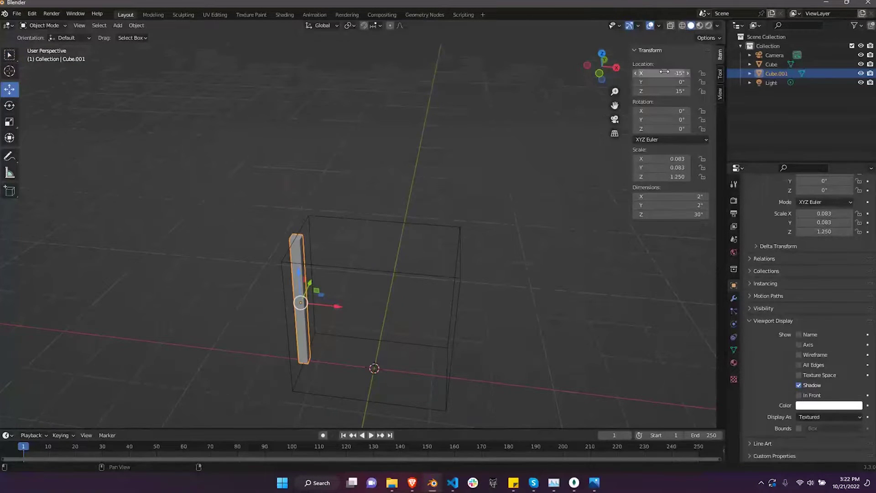
{"action": "double_click", "coordinate": [684, 73]}
{"action": "left_click", "coordinate": [687, 74]}
{"action": "key", "text": "Return"}
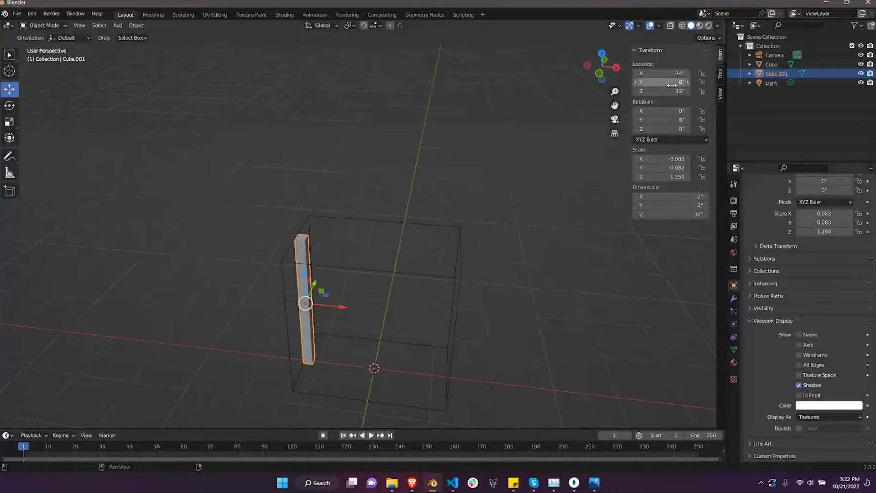
- Move the post to Location Y -8, the front-left corner of the box
{"action": "left_click", "coordinate": [671, 85]}
{"action": "type", "text": "-9"}
{"action": "key", "text": "Return"}
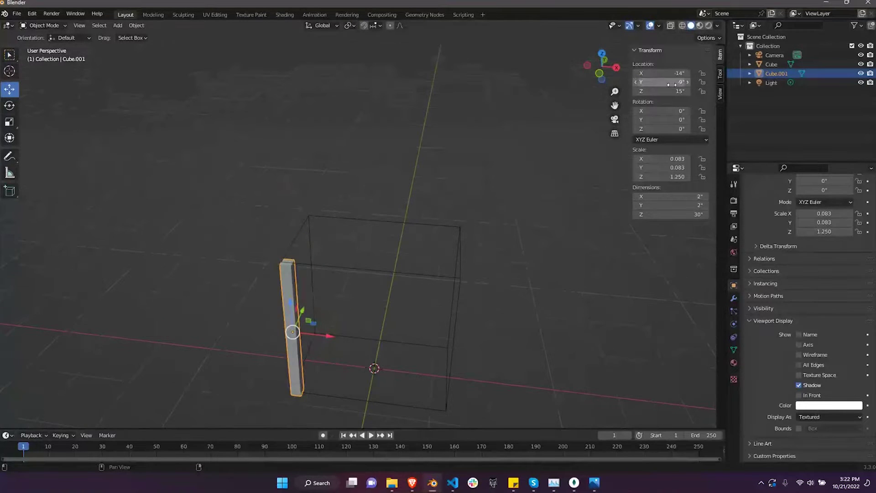
{"action": "left_click", "coordinate": [472, 329]}
{"action": "left_click", "coordinate": [675, 85]}
{"action": "key", "text": "BackSpace"}
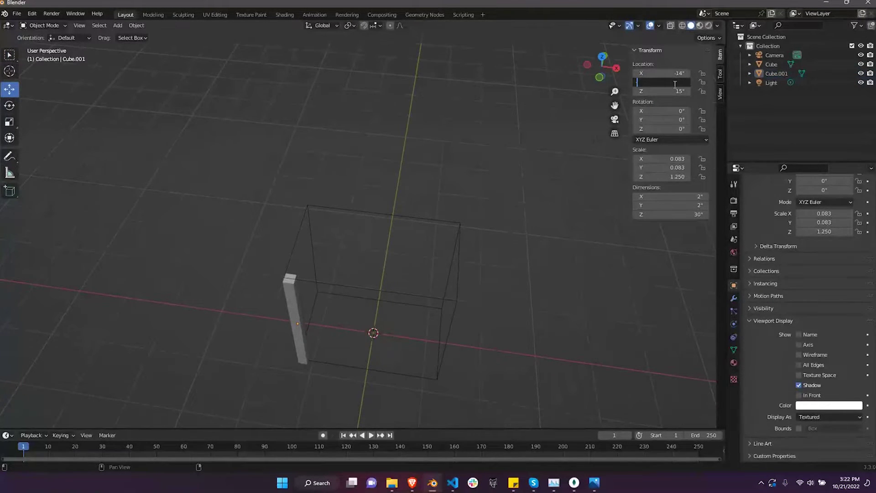
{"action": "type", "text": "-8"}
{"action": "key", "text": "Return"}
{"action": "left_click", "coordinate": [316, 302]}
{"action": "key", "text": "KP_7"}
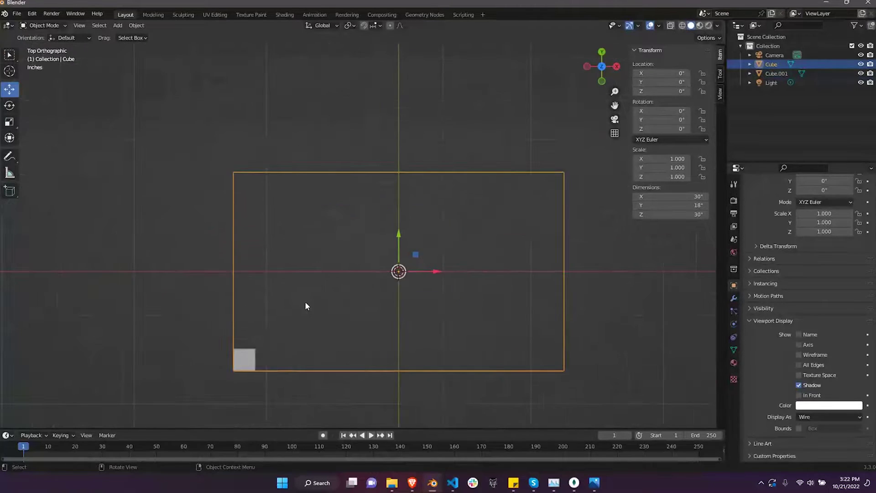
- Duplicate the post into the back-left corner (Y 8) and back-right corner (X 14)
{"action": "left_click", "coordinate": [275, 321]}
{"action": "key", "text": "shift+d"}
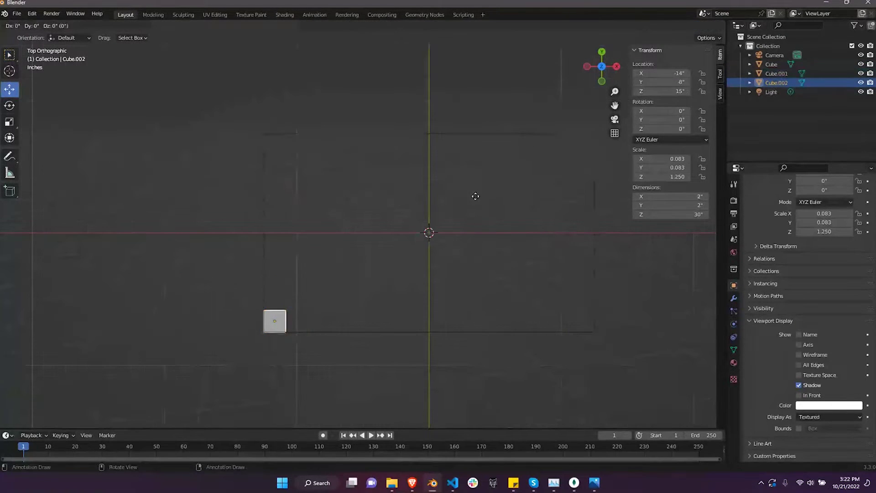
{"action": "key", "text": "Escape"}
{"action": "left_click", "coordinate": [661, 84]}
{"action": "type", "text": "8"}
{"action": "key", "text": "Return"}
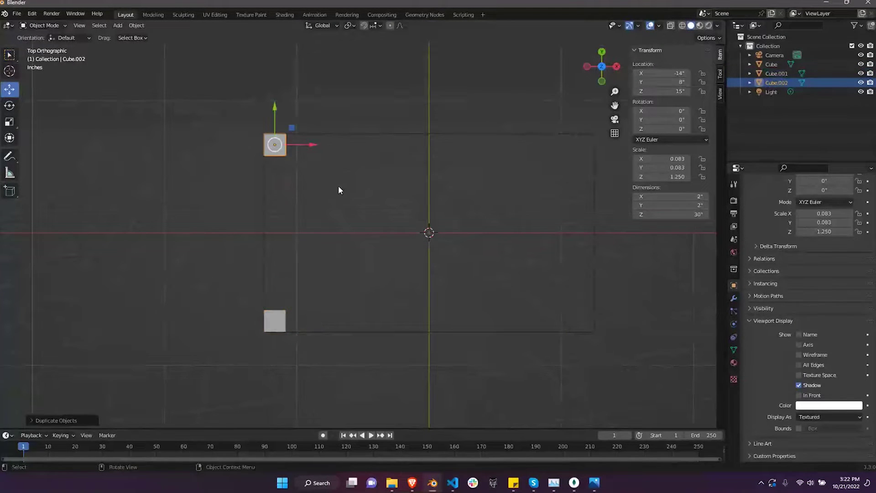
{"action": "key", "text": "shift+d"}
{"action": "key", "text": "Escape"}
{"action": "double_click", "coordinate": [678, 73]}
{"action": "type", "text": "14"}
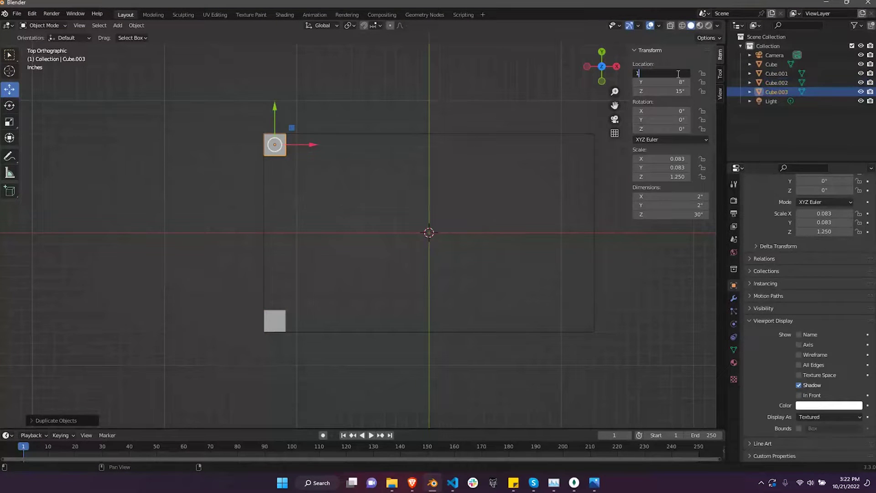
{"action": "key", "text": "Return"}
- Duplicate the back-right post into the front-right corner
{"action": "key", "text": "shift+d"}
{"action": "key", "text": "Escape"}
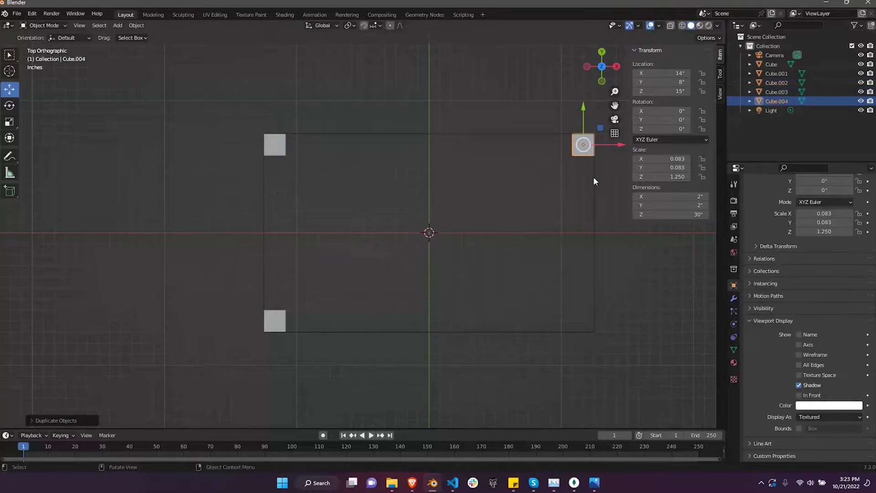
{"action": "left_click", "coordinate": [666, 90]}
{"action": "left_click", "coordinate": [671, 81]}
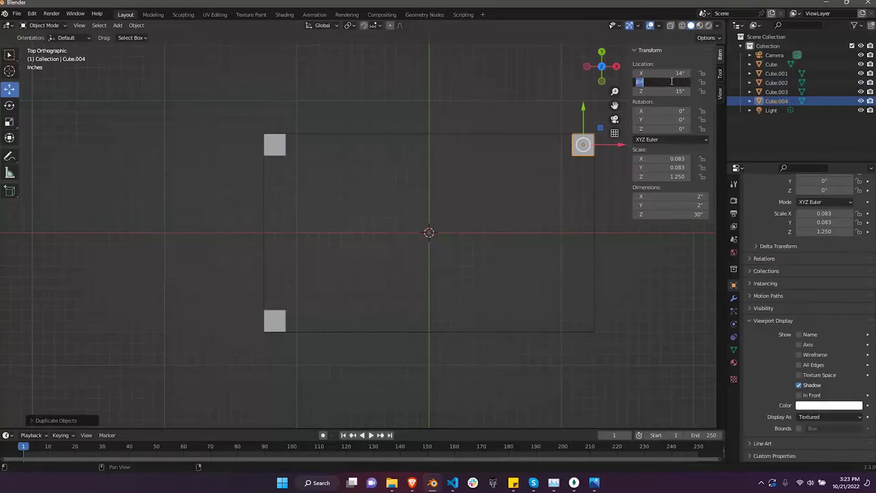
{"action": "key", "text": "Return"}
- Orbit around the four corner posts to inspect them, selecting the middle post
{"action": "mouse_move", "coordinate": [502, 191]}
{"action": "middle_mouse_down"}
{"action": "mouse_move", "coordinate": [445, 222]}
{"action": "mouse_move", "coordinate": [395, 206]}
{"action": "middle_mouse_up"}
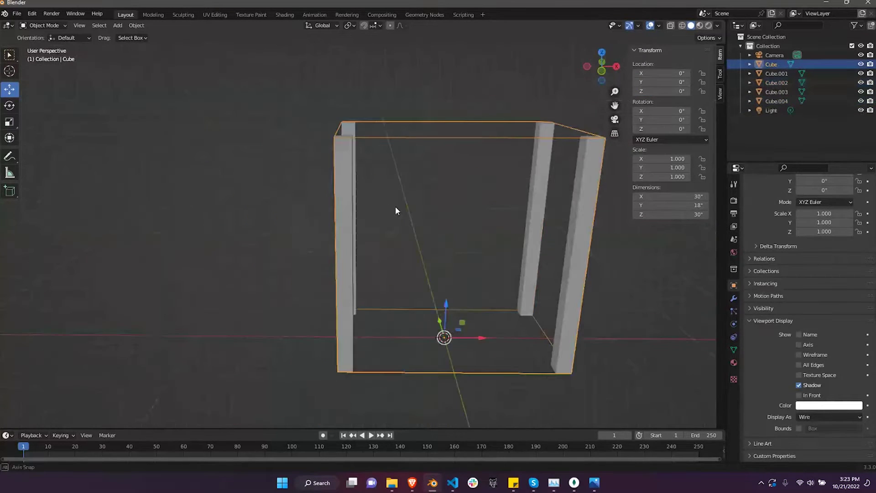
{"action": "left_click", "coordinate": [359, 168]}
{"action": "left_click", "coordinate": [574, 218]}
{"action": "middle_click_drag", "start_coordinate": [573, 218], "coordinate": [544, 310]}
{"action": "left_click", "coordinate": [544, 311]}
{"action": "middle_click_drag", "start_coordinate": [284, 371], "coordinate": [358, 359]}
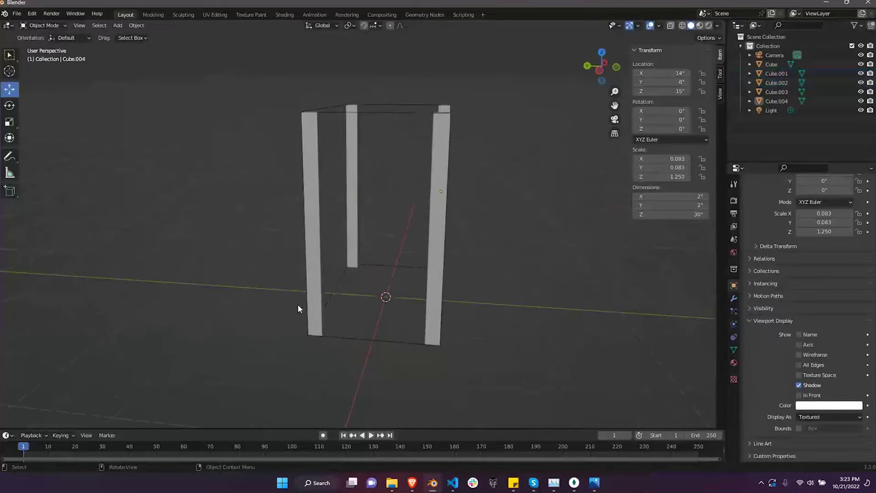
{"action": "middle_click_drag", "start_coordinate": [430, 148], "coordinate": [348, 176]}
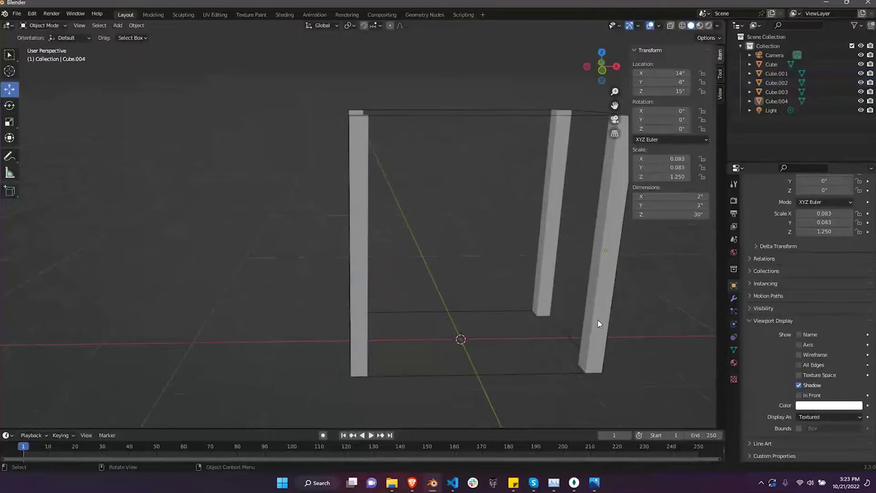
{"action": "middle_click_drag", "start_coordinate": [523, 289], "coordinate": [481, 309]}
{"action": "scroll", "coordinate": [289, 266], "scroll_direction": "up", "scroll_amount": 3}
{"action": "scroll", "coordinate": [319, 301], "scroll_direction": "down", "scroll_amount": 4}
{"action": "middle_click_drag", "start_coordinate": [348, 336], "coordinate": [388, 319]}
{"action": "left_click", "coordinate": [388, 319]}
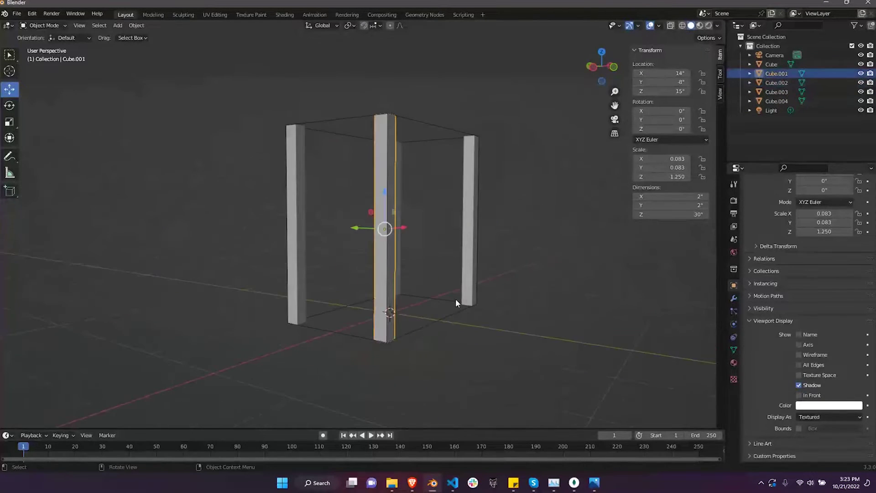
- In Edit Mode front view, add a loop cut near the post's base
{"action": "middle_click_drag", "start_coordinate": [455, 299], "coordinate": [338, 303]}
{"action": "key", "text": "Tab"}
{"action": "key", "text": "KP_1"}
{"action": "scroll", "coordinate": [288, 304], "scroll_direction": "up", "scroll_amount": 4}
{"action": "middle_click_drag", "start_coordinate": [248, 327], "coordinate": [316, 313], "text": "shift"}
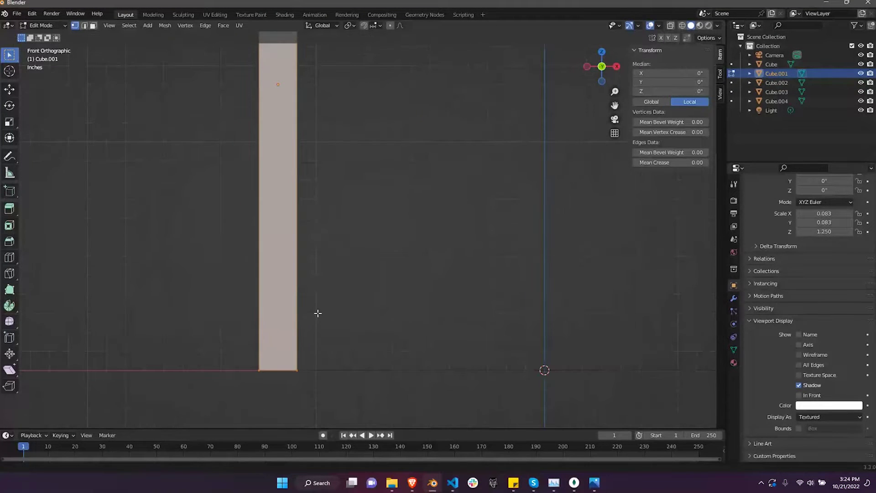
{"action": "key", "text": "ctrl+r"}
{"action": "left_click", "coordinate": [296, 308]}
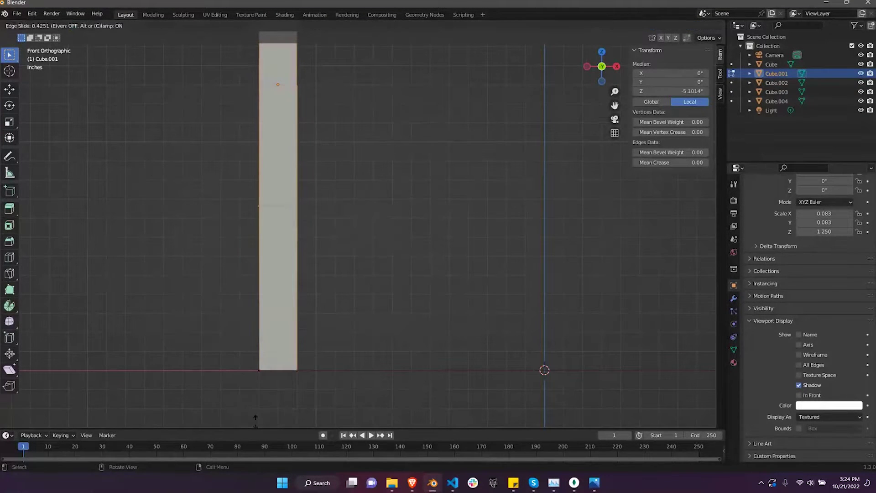
{"action": "left_click", "coordinate": [299, 133]}
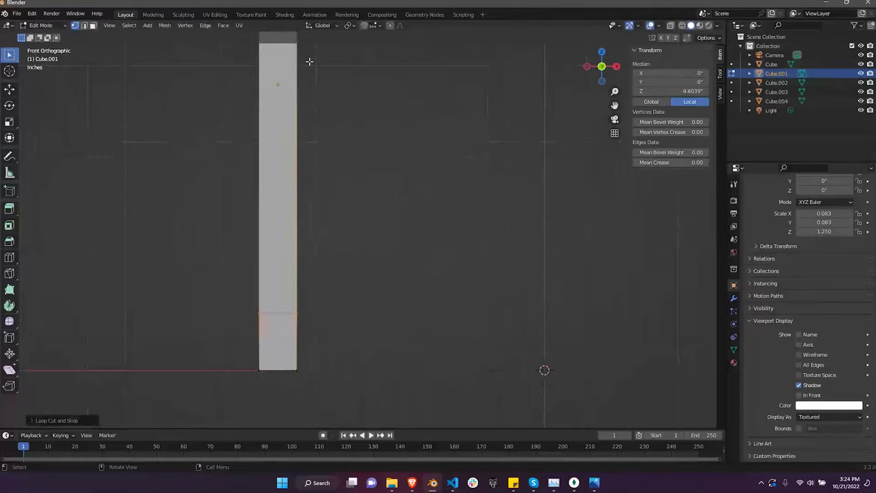
- Add a second loop cut on the post and select one of its faces
{"action": "key", "text": "ctrl+r"}
{"action": "left_click", "coordinate": [299, 172]}
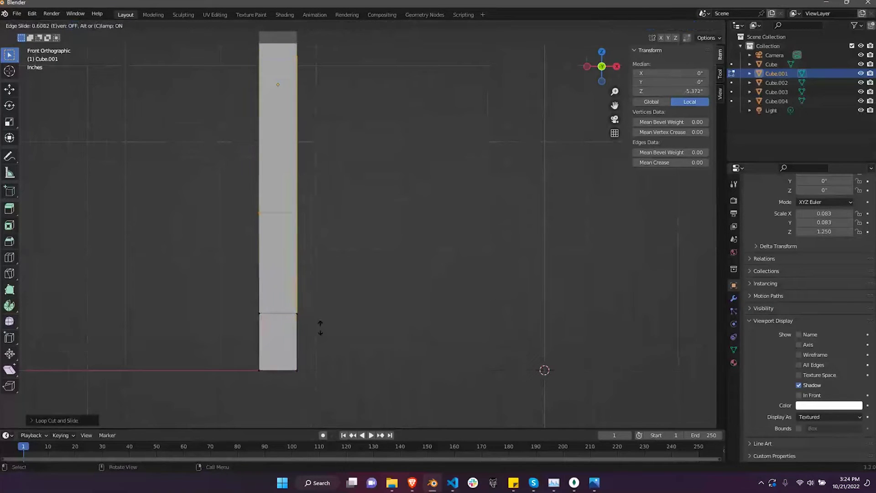
{"action": "left_click", "coordinate": [324, 390]}
{"action": "left_click", "coordinate": [347, 307]}
{"action": "mouse_move", "coordinate": [346, 307]}
{"action": "middle_mouse_down"}
{"action": "mouse_move", "coordinate": [281, 313]}
{"action": "mouse_move", "coordinate": [299, 300]}
{"action": "middle_mouse_up"}
{"action": "left_click", "coordinate": [299, 300]}
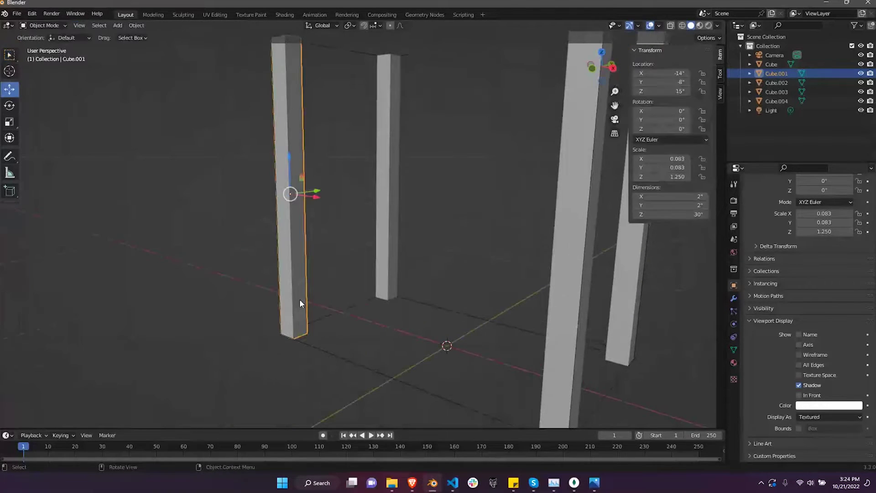
{"action": "key", "text": "3"}
{"action": "left_click", "coordinate": [300, 299]}
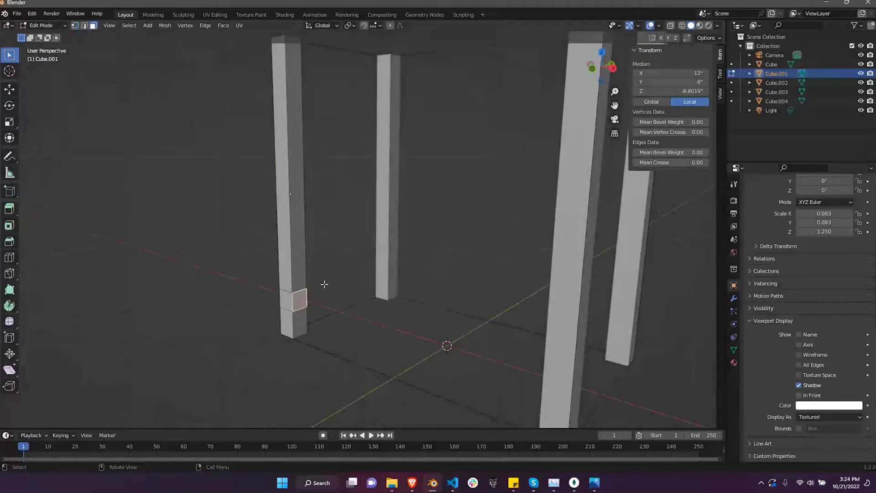
- Delete the middle and right front pillars, keeping the left pillar
{"action": "key", "text": "Tab"}
{"action": "left_click", "coordinate": [388, 254]}
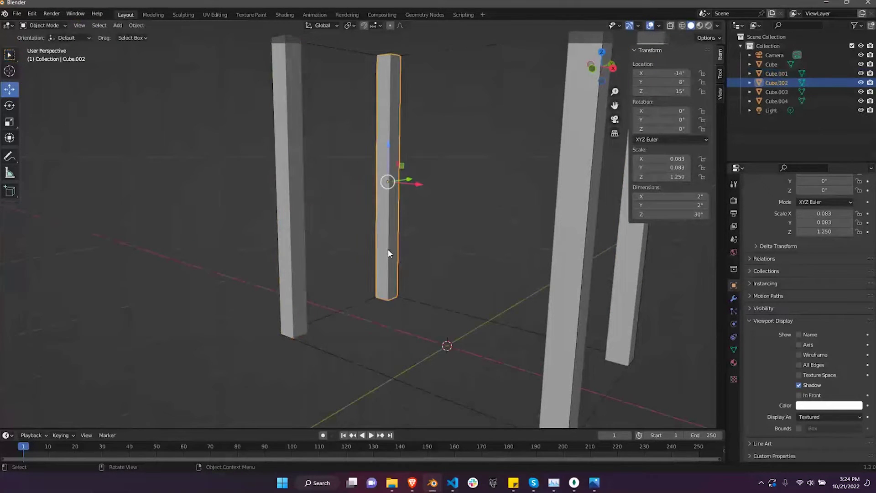
{"action": "key", "text": "Delete"}
{"action": "left_click", "coordinate": [574, 305]}
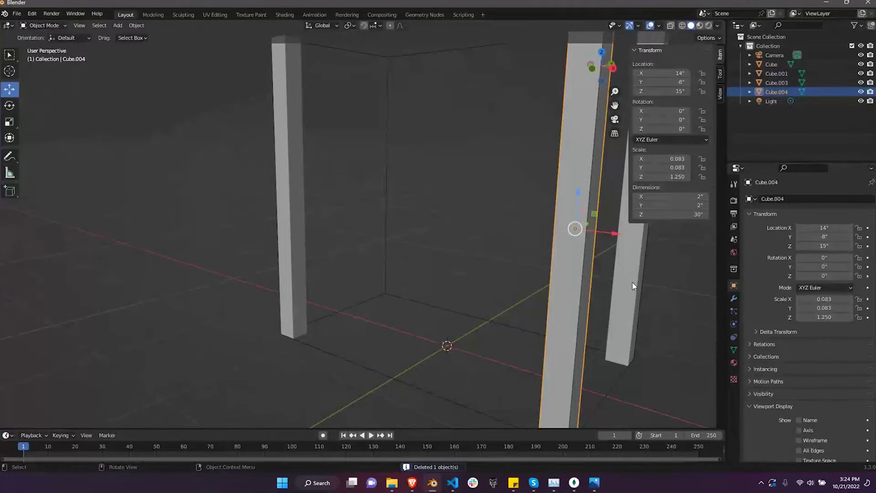
{"action": "key", "text": "Delete"}
{"action": "left_click", "coordinate": [288, 269]}
- Add an edge loop near the top of the remaining pillar
{"action": "key", "text": "KP_1"}
{"action": "key", "text": "Tab"}
{"action": "key", "text": "a"}
{"action": "key", "text": "ctrl+r"}
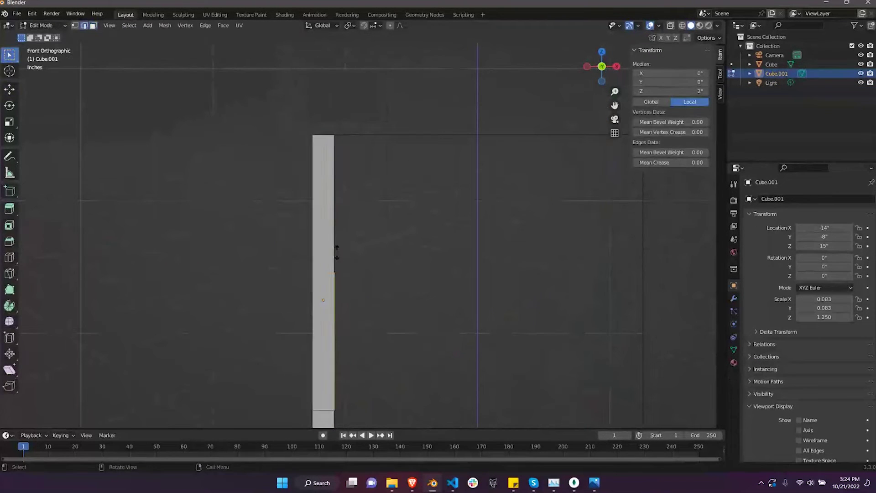
{"action": "left_click", "coordinate": [333, 244]}
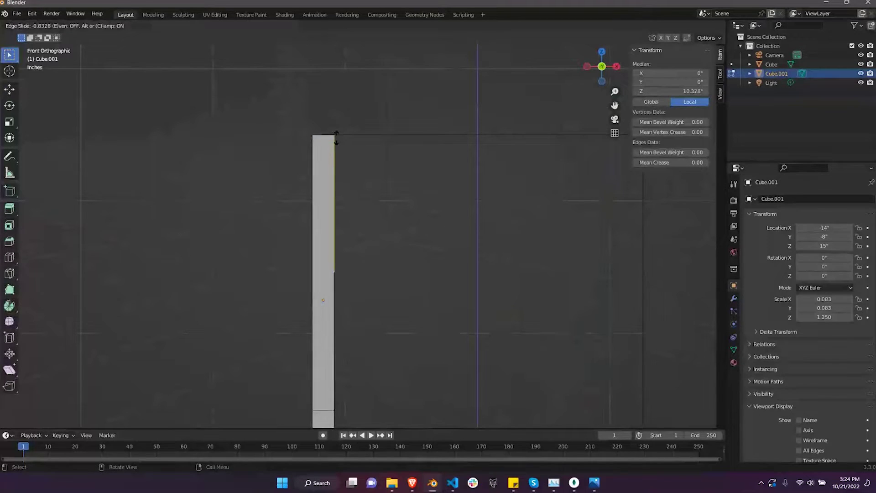
{"action": "left_click", "coordinate": [336, 137]}
- Return to Object Mode, view the scene from above, and duplicate the pillar in place
{"action": "mouse_move", "coordinate": [389, 182]}
{"action": "middle_mouse_down", "text": "shift"}
{"action": "mouse_move", "coordinate": [281, 160]}
{"action": "mouse_move", "coordinate": [286, 149]}
{"action": "mouse_move", "coordinate": [258, 170]}
{"action": "mouse_move", "coordinate": [218, 178]}
{"action": "mouse_move", "coordinate": [245, 185]}
{"action": "middle_mouse_up", "text": "shift"}
{"action": "middle_click_drag", "start_coordinate": [254, 244], "coordinate": [264, 242]}
{"action": "key", "text": "Tab"}
{"action": "scroll", "coordinate": [253, 281], "scroll_direction": "down", "scroll_amount": 3}
{"action": "middle_click_drag", "start_coordinate": [253, 282], "coordinate": [463, 321]}
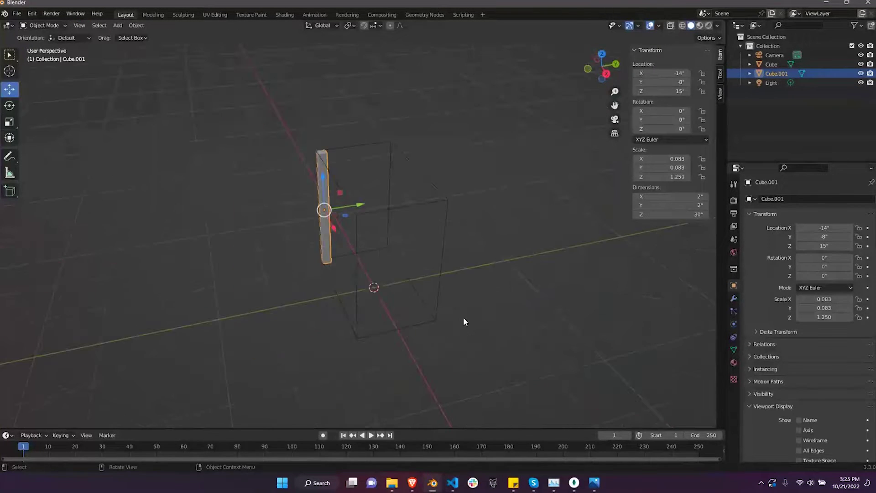
{"action": "key", "text": "KP_7"}
{"action": "key", "text": "shift+d"}
{"action": "right_click", "coordinate": [335, 265]}
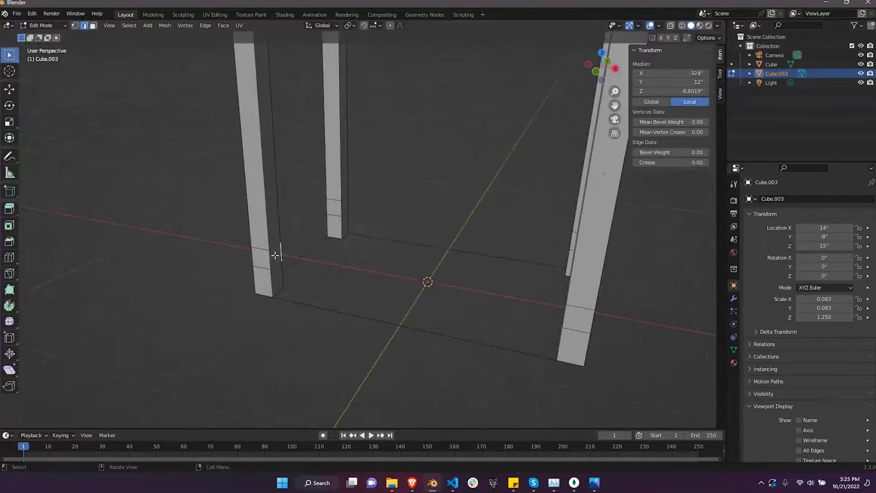
- Extrude the leg's low inner face toward the other leg as a bottom rail
{"action": "key", "text": "3"}
{"action": "left_click", "coordinate": [275, 255]}
{"action": "key", "text": "KP_1"}
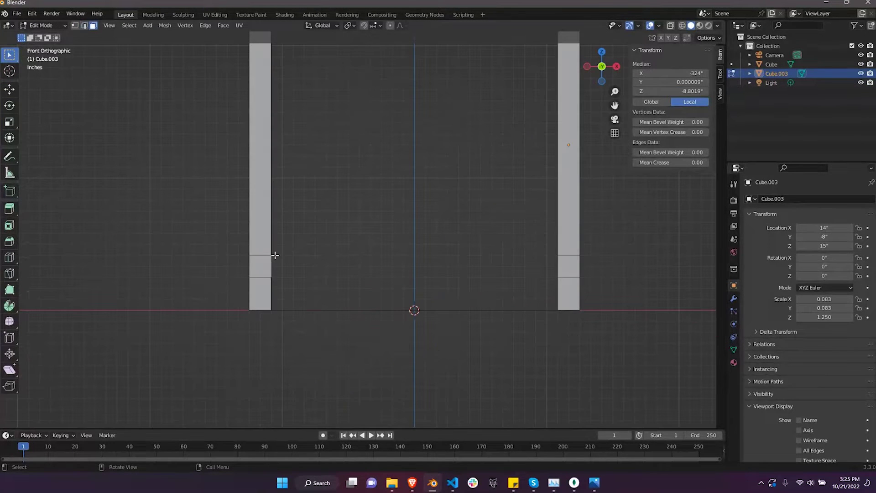
{"action": "key", "text": "e"}
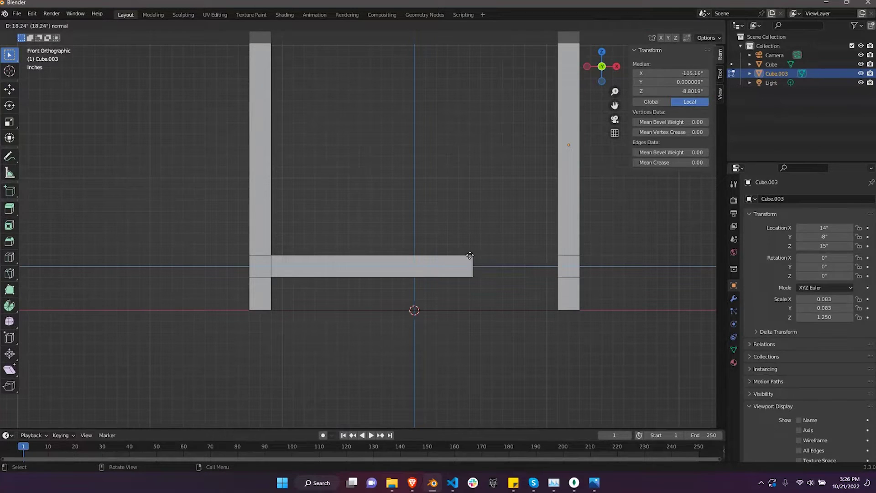
{"action": "left_click", "coordinate": [450, 251]}
{"action": "middle_click_drag", "start_coordinate": [450, 251], "coordinate": [407, 254]}
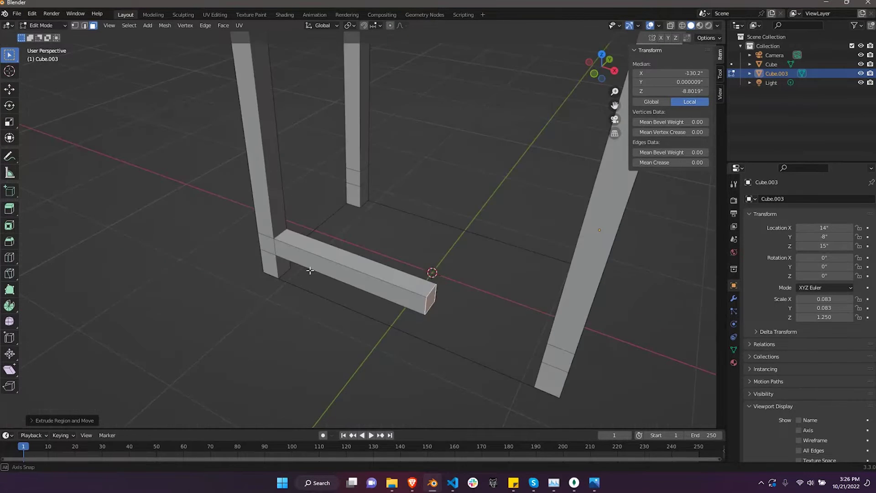
- Extrude another face into a side rail and slide its end along Y
{"action": "key", "text": "e"}
{"action": "left_click", "coordinate": [254, 247]}
{"action": "mouse_move", "coordinate": [254, 246]}
{"action": "middle_mouse_down"}
{"action": "mouse_move", "coordinate": [225, 252]}
{"action": "mouse_move", "coordinate": [447, 256]}
{"action": "middle_mouse_up"}
{"action": "key", "text": "g"}
{"action": "left_click", "coordinate": [447, 256]}
{"action": "middle_click_drag", "start_coordinate": [447, 256], "coordinate": [449, 248]}
{"action": "key", "text": "shift+space"}
{"action": "key", "text": "g"}
{"action": "left_click_drag", "start_coordinate": [473, 249], "coordinate": [465, 249]}
- Select the rail end face beside the leg and extrude it further to lengthen the rail
{"action": "scroll", "coordinate": [465, 250], "scroll_direction": "down", "scroll_amount": 3}
{"action": "middle_click_drag", "start_coordinate": [438, 231], "coordinate": [493, 260]}
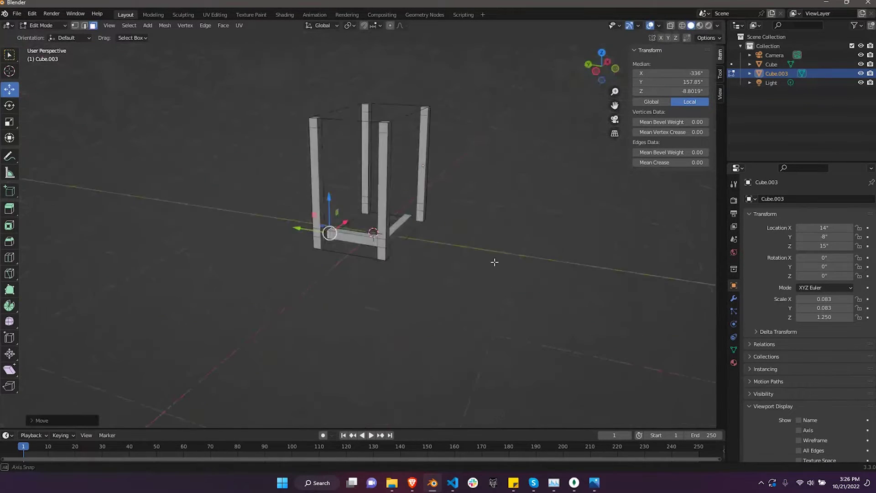
{"action": "scroll", "coordinate": [238, 280], "scroll_direction": "up", "scroll_amount": 8}
{"action": "middle_click_drag", "start_coordinate": [239, 280], "coordinate": [283, 274]}
{"action": "scroll", "coordinate": [283, 274], "scroll_direction": "up", "scroll_amount": 3}
{"action": "scroll", "coordinate": [293, 270], "scroll_direction": "up", "scroll_amount": 3}
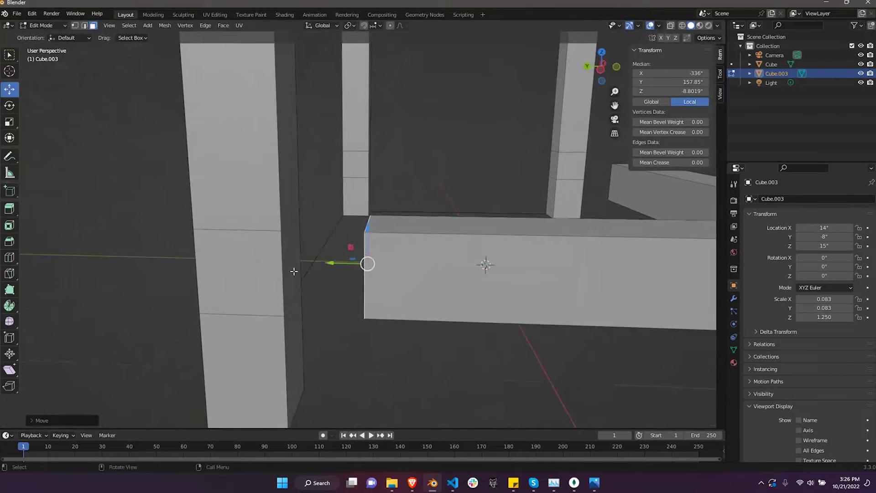
{"action": "left_click", "coordinate": [293, 270]}
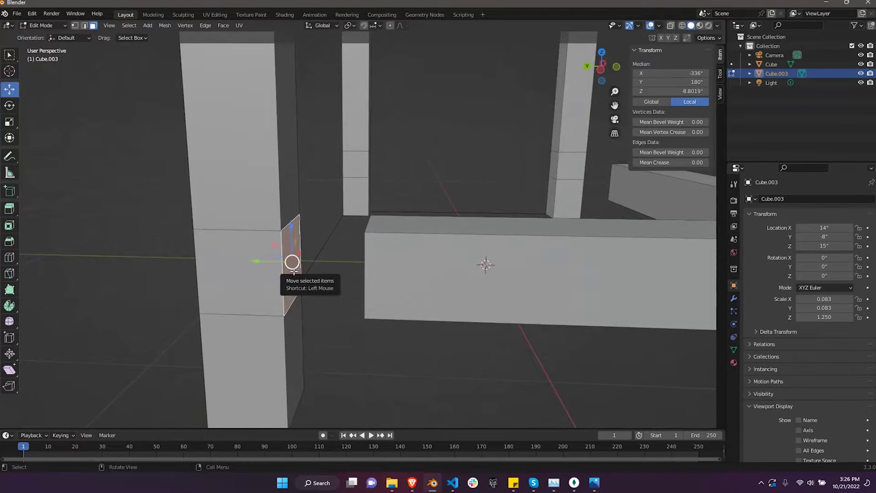
{"action": "scroll", "coordinate": [292, 262], "scroll_direction": "down", "scroll_amount": 3}
{"action": "middle_click_drag", "start_coordinate": [328, 244], "coordinate": [255, 251]}
{"action": "left_click_drag", "start_coordinate": [255, 250], "coordinate": [471, 265]}
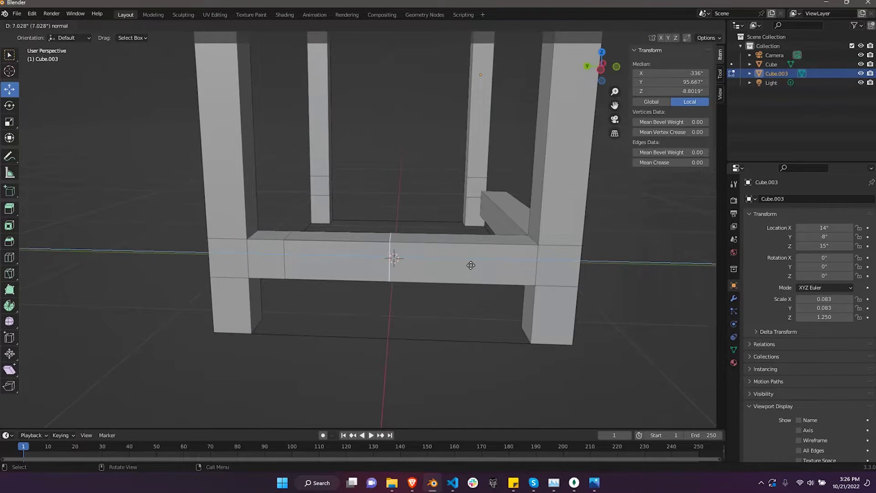
{"action": "left_click_drag", "start_coordinate": [471, 265], "coordinate": [587, 262]}
{"action": "left_click", "coordinate": [587, 262]}
{"action": "scroll", "coordinate": [586, 262], "scroll_direction": "down", "scroll_amount": 3}
{"action": "scroll", "coordinate": [502, 251], "scroll_direction": "up", "scroll_amount": 3}
- Extrude the top faces of the left and middle posts sideways into two top bars
{"action": "middle_click_drag", "start_coordinate": [502, 250], "coordinate": [312, 79]}
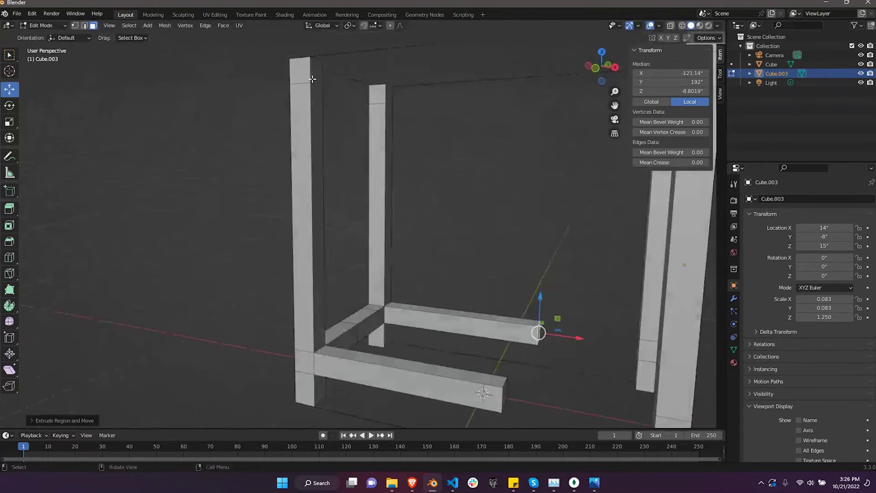
{"action": "left_click", "coordinate": [312, 79]}
{"action": "left_click", "coordinate": [379, 91], "text": "shift"}
{"action": "key", "text": "e"}
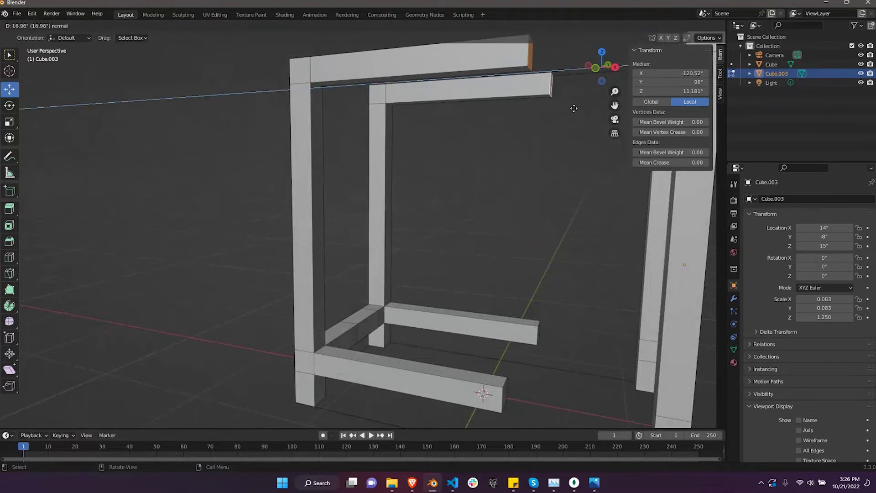
{"action": "left_click", "coordinate": [574, 108]}
- Extrude the right post's top corner face into another top bar
{"action": "scroll", "coordinate": [583, 108], "scroll_direction": "down", "scroll_amount": 3}
{"action": "mouse_move", "coordinate": [583, 108]}
{"action": "middle_mouse_down"}
{"action": "mouse_move", "coordinate": [449, 114]}
{"action": "mouse_move", "coordinate": [409, 178]}
{"action": "middle_mouse_up"}
{"action": "scroll", "coordinate": [449, 114], "scroll_direction": "up", "scroll_amount": 3}
{"action": "left_click", "coordinate": [450, 114]}
{"action": "scroll", "coordinate": [409, 179], "scroll_direction": "up", "scroll_amount": 2}
{"action": "key", "text": "e"}
{"action": "left_click", "coordinate": [302, 131]}
- Extrude the left post's top face until it meets the other top bar
{"action": "left_click", "coordinate": [300, 132]}
{"action": "middle_click_drag", "start_coordinate": [299, 132], "coordinate": [293, 122]}
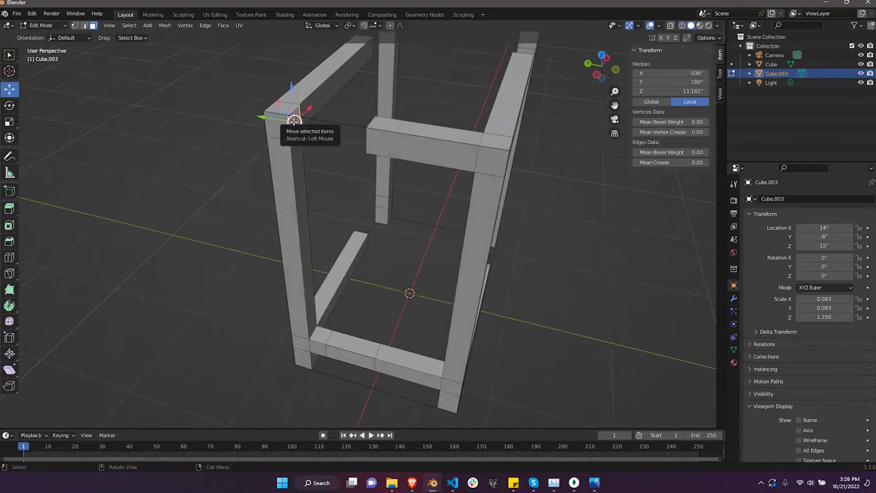
{"action": "key", "text": "e"}
{"action": "left_click", "coordinate": [439, 201]}
{"action": "scroll", "coordinate": [439, 201], "scroll_direction": "down", "scroll_amount": 3}
- Delete the extra duplicate object and add a Mirror modifier to the half-frame
{"action": "key", "text": "p"}
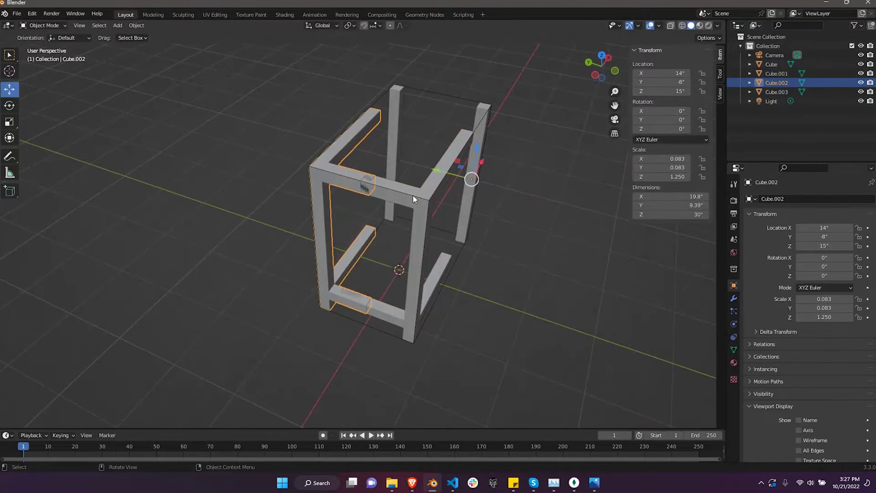
{"action": "key", "text": "Tab"}
{"action": "key", "text": "Delete"}
{"action": "left_click", "coordinate": [387, 196]}
{"action": "left_click", "coordinate": [734, 299]}
{"action": "left_click", "coordinate": [772, 204]}
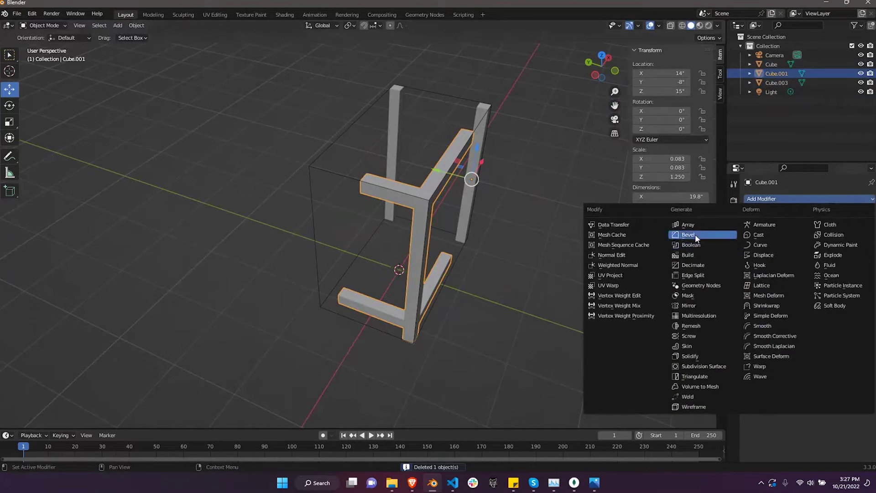
{"action": "left_click", "coordinate": [696, 305]}
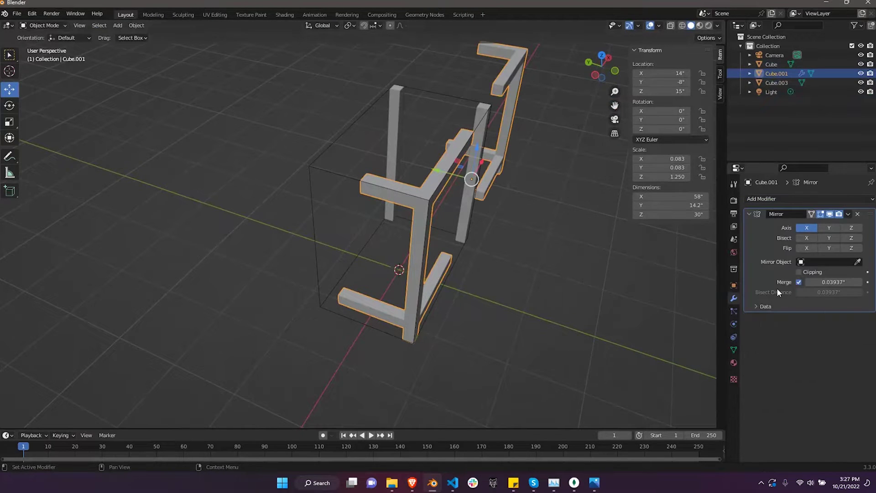
- Apply all transforms to the half-frame, undoing an accidental deletion first
{"action": "middle_click_drag", "start_coordinate": [470, 260], "coordinate": [581, 288]}
{"action": "left_click", "coordinate": [567, 270]}
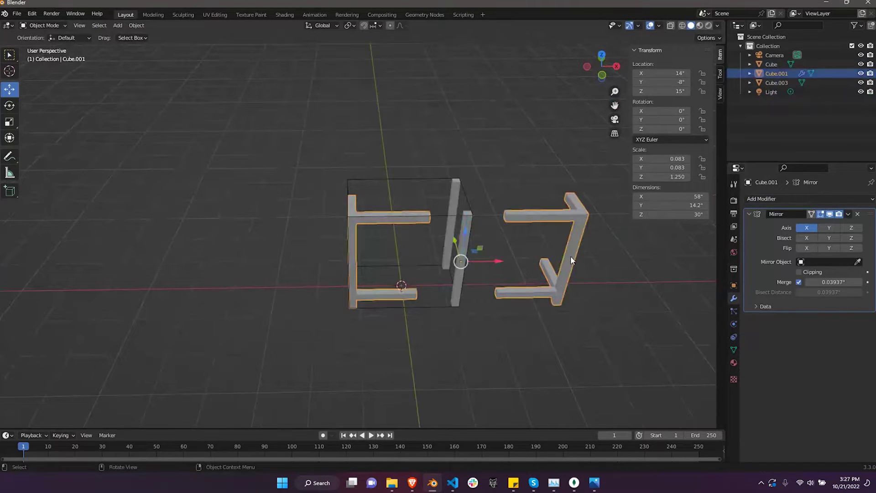
{"action": "key", "text": "Delete"}
{"action": "key", "text": "ctrl+z"}
{"action": "left_click", "coordinate": [506, 273]}
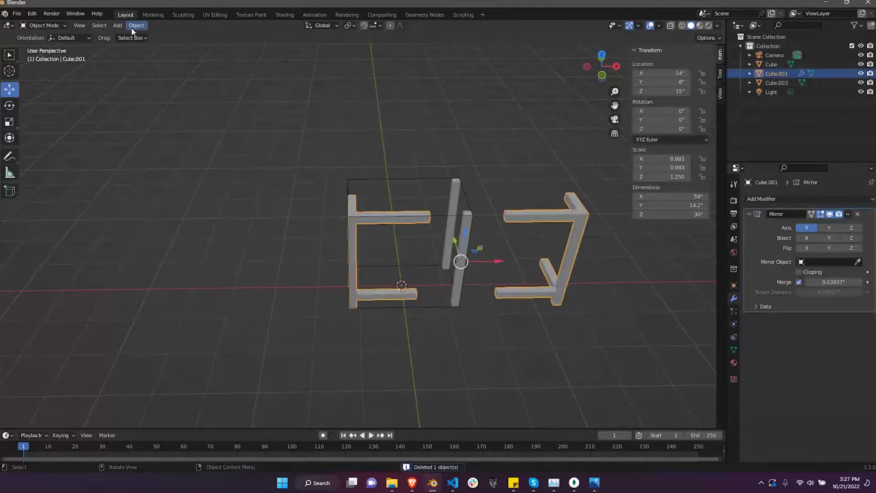
{"action": "left_click", "coordinate": [136, 25]}
{"action": "left_click", "coordinate": [243, 101]}
- Enable the Y axis in the Mirror modifier and inspect the completed frame
{"action": "left_click", "coordinate": [828, 228]}
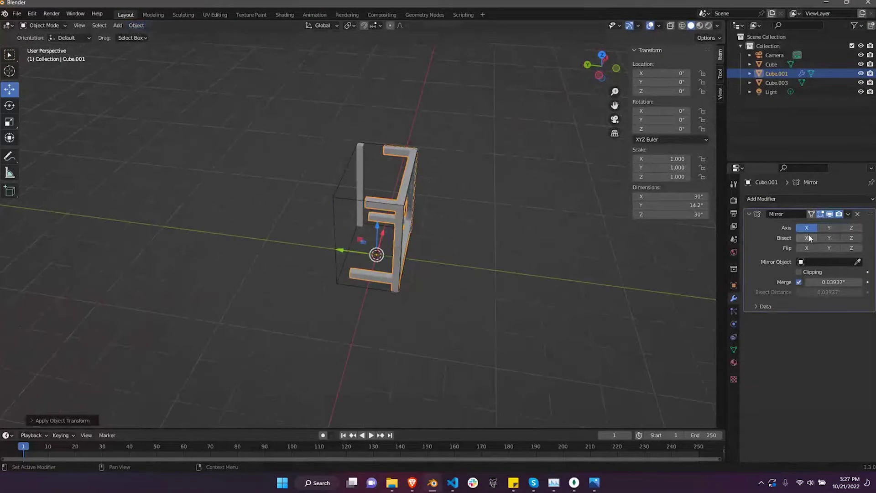
{"action": "scroll", "coordinate": [530, 267], "scroll_direction": "up", "scroll_amount": 3}
{"action": "mouse_move", "coordinate": [431, 249]}
{"action": "middle_mouse_down"}
{"action": "mouse_move", "coordinate": [413, 265]}
{"action": "mouse_move", "coordinate": [438, 255]}
{"action": "middle_mouse_up"}
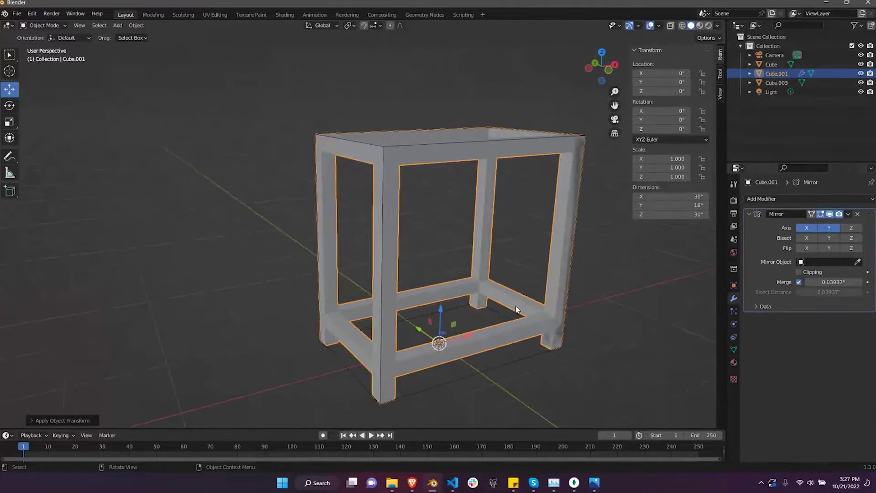
{"action": "left_click", "coordinate": [781, 67]}
{"action": "left_click", "coordinate": [775, 72]}
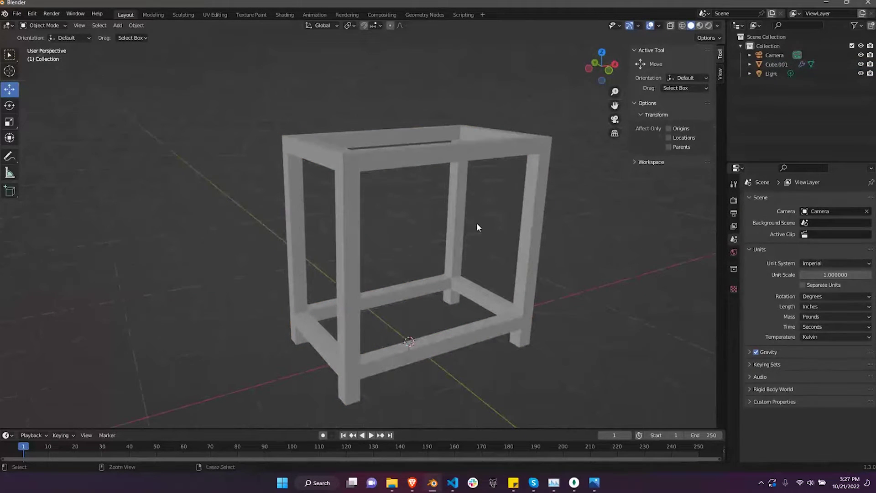
{"action": "left_click_drag", "start_coordinate": [438, 338], "coordinate": [384, 281]}
{"action": "middle_click_drag", "start_coordinate": [384, 281], "coordinate": [354, 280]}
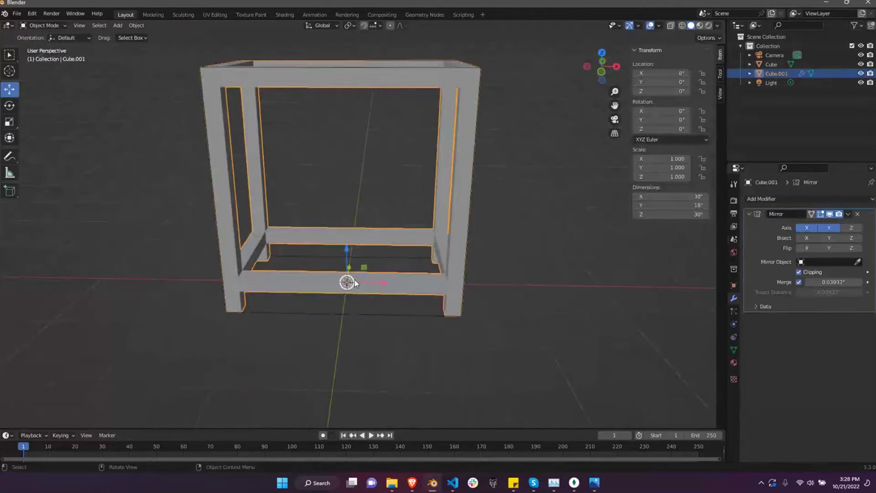
- Widen the frame by sliding its left half outward along X in Edit Mode
{"action": "key", "text": "Tab"}
{"action": "key", "text": "a"}
{"action": "left_click_drag", "start_coordinate": [303, 197], "coordinate": [238, 198]}
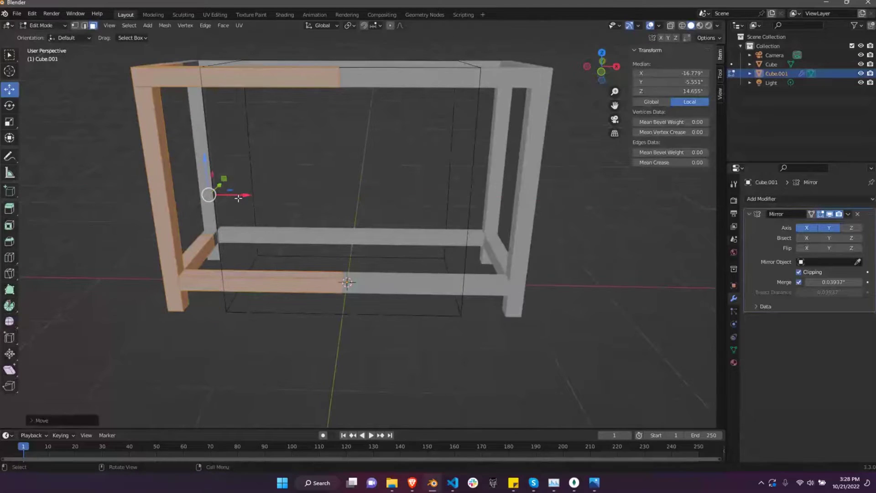
{"action": "mouse_move", "coordinate": [238, 197]}
{"action": "middle_mouse_down"}
{"action": "mouse_move", "coordinate": [262, 223]}
{"action": "mouse_move", "coordinate": [274, 208]}
{"action": "middle_mouse_up"}
{"action": "mouse_move", "coordinate": [273, 207]}
{"action": "left_mouse_down"}
{"action": "mouse_move", "coordinate": [307, 203]}
{"action": "mouse_move", "coordinate": [213, 216]}
{"action": "left_mouse_up"}
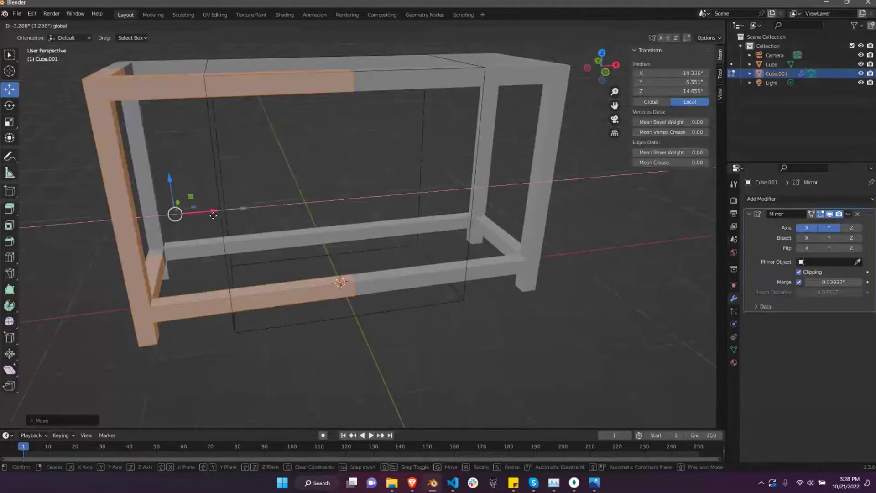
{"action": "left_click", "coordinate": [213, 215]}
- Move the linked left half further out and along Y to deepen the frame
{"action": "key", "text": "alt+a"}
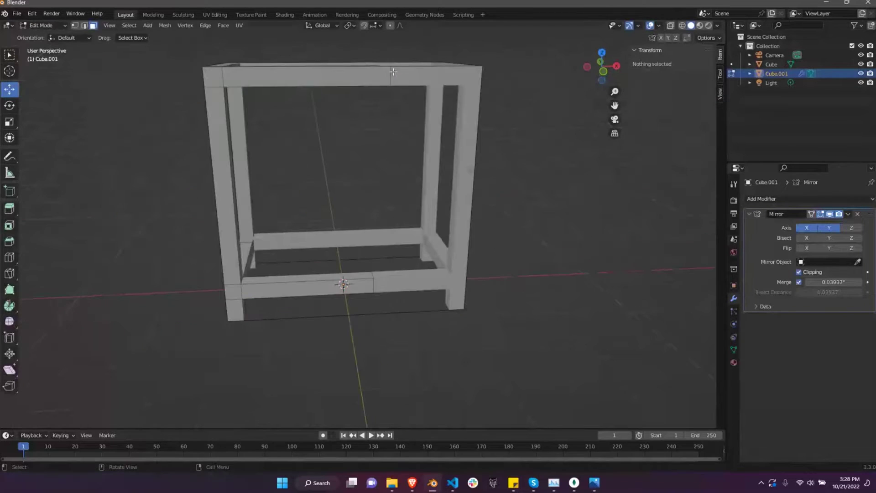
{"action": "mouse_move", "coordinate": [213, 215]}
{"action": "middle_mouse_down"}
{"action": "mouse_move", "coordinate": [388, 321]}
{"action": "mouse_move", "coordinate": [243, 284]}
{"action": "middle_mouse_up"}
{"action": "key", "text": "l"}
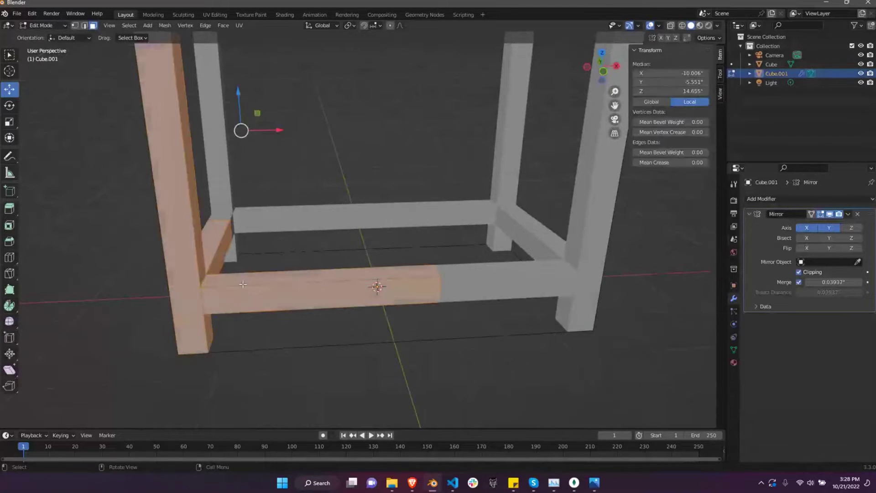
{"action": "mouse_move", "coordinate": [274, 142]}
{"action": "left_mouse_down"}
{"action": "mouse_move", "coordinate": [226, 132]}
{"action": "mouse_move", "coordinate": [200, 139]}
{"action": "left_mouse_up"}
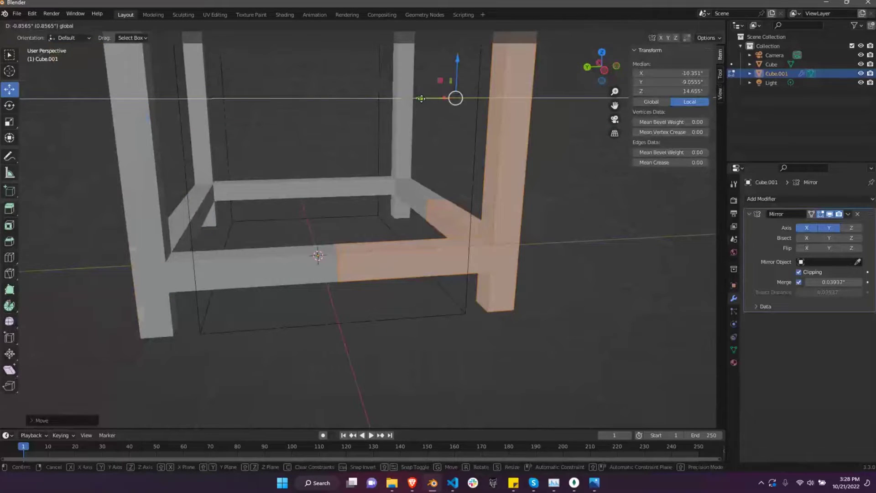
{"action": "left_click_drag", "start_coordinate": [421, 98], "coordinate": [365, 107]}
{"action": "left_click", "coordinate": [366, 107]}
- Turn on X-ray and reposition the left half with an X-locked move
{"action": "key", "text": "alt+a"}
{"action": "mouse_move", "coordinate": [366, 107]}
{"action": "middle_mouse_down"}
{"action": "mouse_move", "coordinate": [328, 285]}
{"action": "mouse_move", "coordinate": [256, 228]}
{"action": "middle_mouse_up"}
{"action": "scroll", "coordinate": [312, 279], "scroll_direction": "up", "scroll_amount": 3}
{"action": "key", "text": "alt+z"}
{"action": "scroll", "coordinate": [255, 228], "scroll_direction": "down", "scroll_amount": 3}
{"action": "key", "text": "a"}
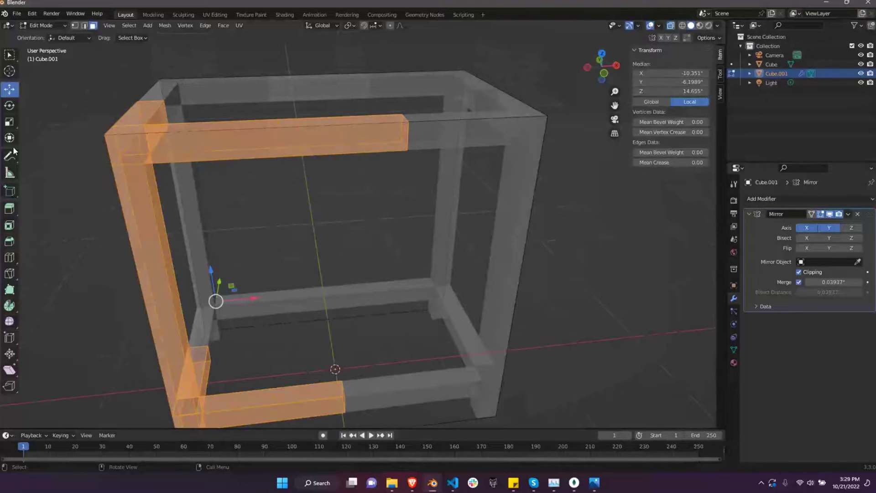
{"action": "key", "text": "g"}
{"action": "key", "text": "x"}
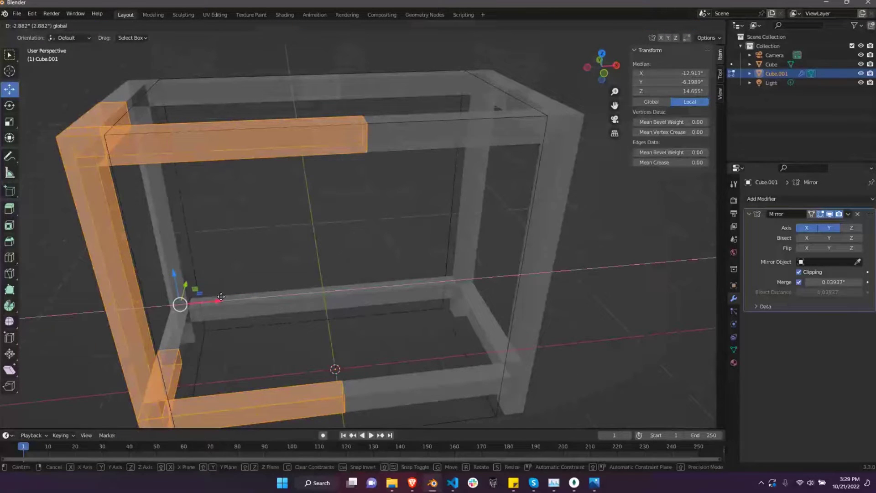
{"action": "left_click", "coordinate": [221, 296]}
- Select two leftover top faces of the frame and delete them
{"action": "middle_click_drag", "start_coordinate": [220, 296], "coordinate": [237, 274]}
{"action": "left_click", "coordinate": [335, 133]}
{"action": "mouse_move", "coordinate": [336, 133]}
{"action": "middle_mouse_down"}
{"action": "mouse_move", "coordinate": [175, 222]}
{"action": "mouse_move", "coordinate": [273, 203]}
{"action": "middle_mouse_up"}
{"action": "left_click", "coordinate": [168, 197], "text": "shift"}
{"action": "key", "text": "x"}
{"action": "scroll", "coordinate": [273, 203], "scroll_direction": "down", "scroll_amount": 4}
{"action": "scroll", "coordinate": [273, 203], "scroll_direction": "up", "scroll_amount": 2}
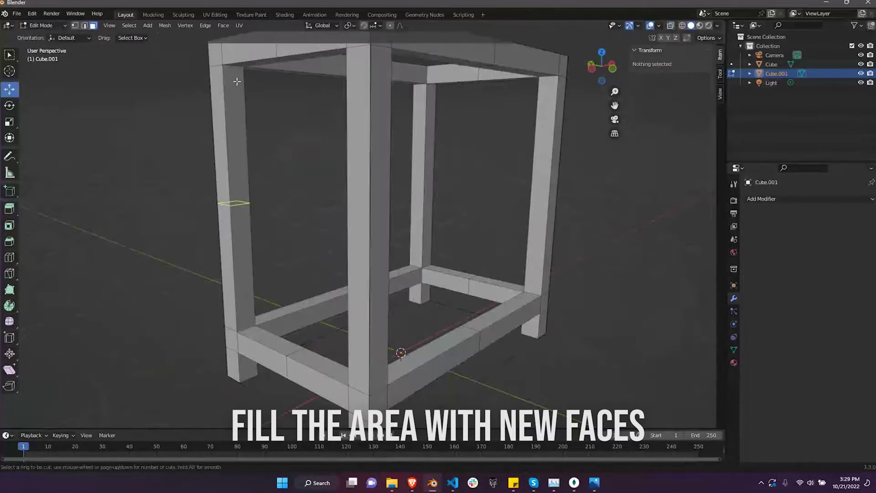
- Add two-cut loop cuts across the front frame and along the left post
{"action": "key", "text": "ctrl+r"}
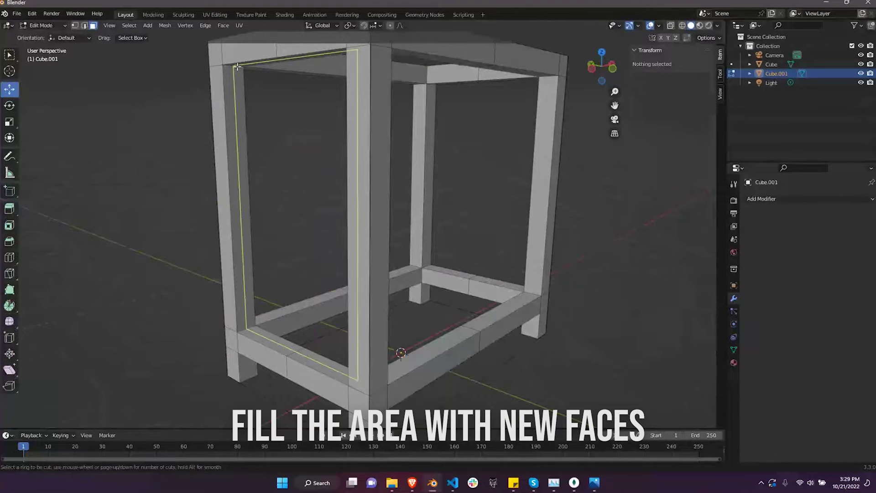
{"action": "left_click", "coordinate": [238, 66]}
{"action": "key", "text": "ctrl+z"}
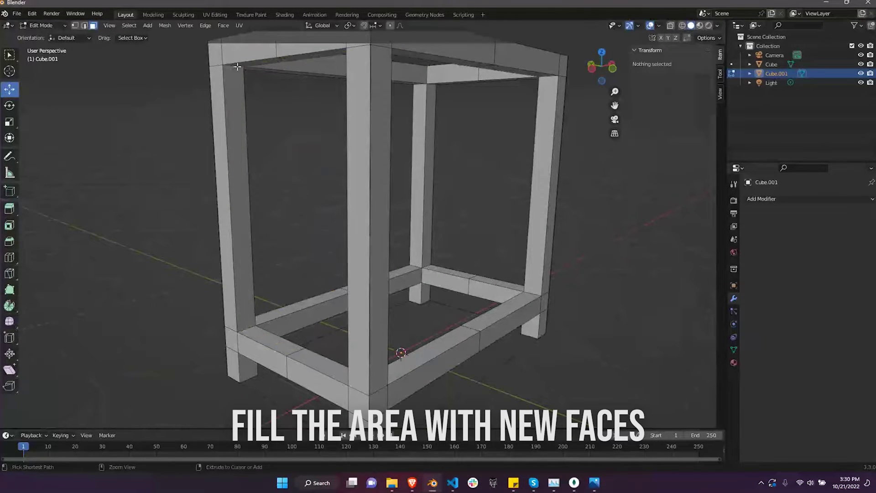
{"action": "key", "text": "ctrl+r"}
{"action": "scroll", "coordinate": [238, 67], "scroll_direction": "up", "scroll_amount": 1}
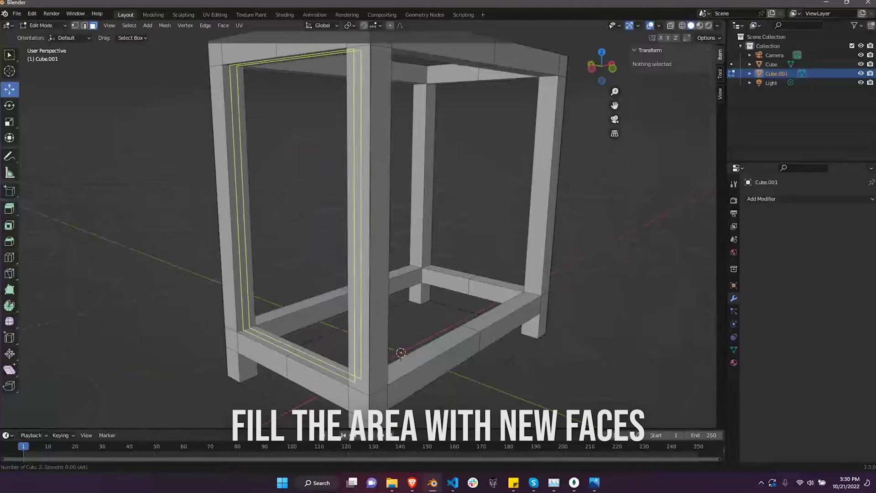
{"action": "left_click", "coordinate": [237, 66]}
{"action": "middle_click_drag", "start_coordinate": [237, 66], "coordinate": [266, 323]}
{"action": "left_click", "coordinate": [266, 309]}
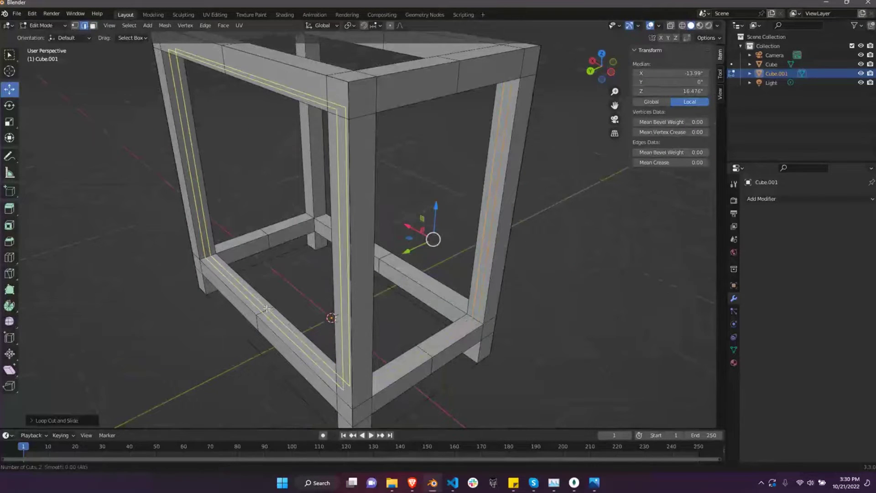
{"action": "left_click", "coordinate": [267, 308]}
{"action": "mouse_move", "coordinate": [197, 230]}
{"action": "middle_mouse_down", "text": "shift"}
{"action": "mouse_move", "coordinate": [255, 254]}
{"action": "mouse_move", "coordinate": [260, 225]}
{"action": "middle_mouse_up", "text": "shift"}
{"action": "scroll", "coordinate": [255, 254], "scroll_direction": "up", "scroll_amount": 3}
- Add centred pairs of edge loops on the side and back posts
{"action": "key", "text": "ctrl+r"}
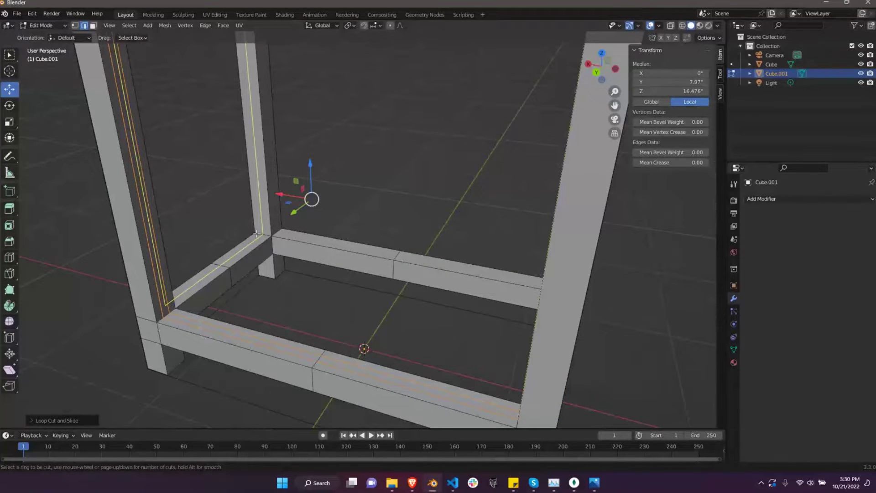
{"action": "scroll", "coordinate": [257, 233], "scroll_direction": "up", "scroll_amount": 1}
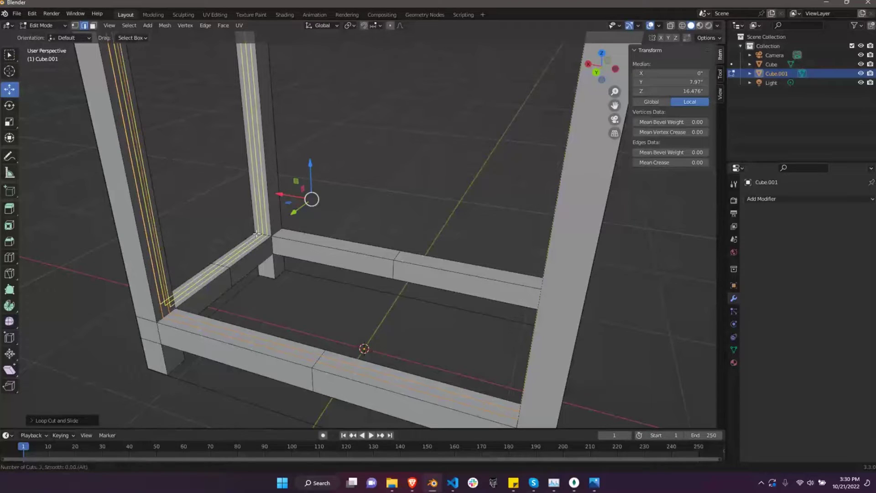
{"action": "left_click", "coordinate": [256, 233]}
{"action": "right_click", "coordinate": [257, 233]}
{"action": "key", "text": "ctrl+r"}
{"action": "left_click", "coordinate": [279, 231]}
{"action": "right_click", "coordinate": [279, 230]}
- Dissolve the extra loops along the left post, top beam and bottom front beam
{"action": "middle_click_drag", "start_coordinate": [279, 230], "coordinate": [229, 253]}
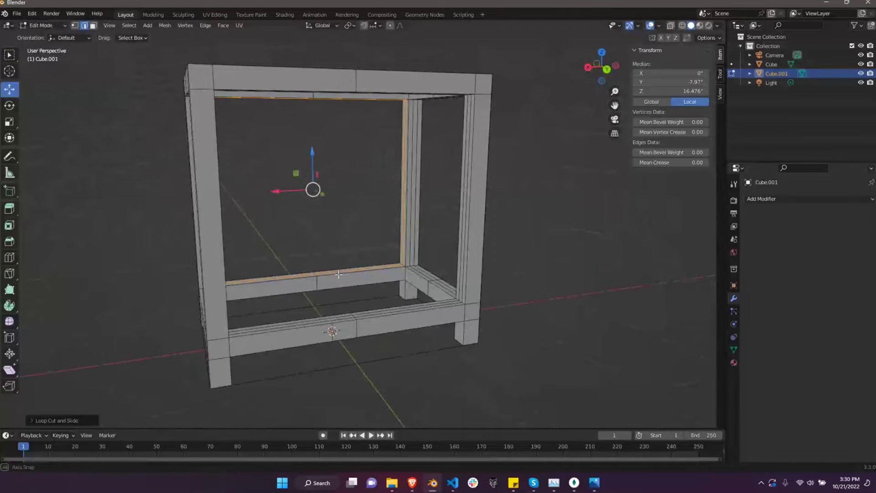
{"action": "left_click", "coordinate": [229, 253]}
{"action": "left_click", "coordinate": [229, 253], "text": "alt"}
{"action": "mouse_move", "coordinate": [229, 253]}
{"action": "middle_mouse_down"}
{"action": "mouse_move", "coordinate": [312, 57]}
{"action": "mouse_move", "coordinate": [399, 360]}
{"action": "mouse_move", "coordinate": [294, 348]}
{"action": "middle_mouse_up"}
{"action": "left_click", "coordinate": [400, 359], "text": "alt"}
{"action": "key", "text": "x"}
{"action": "left_click", "coordinate": [294, 348]}
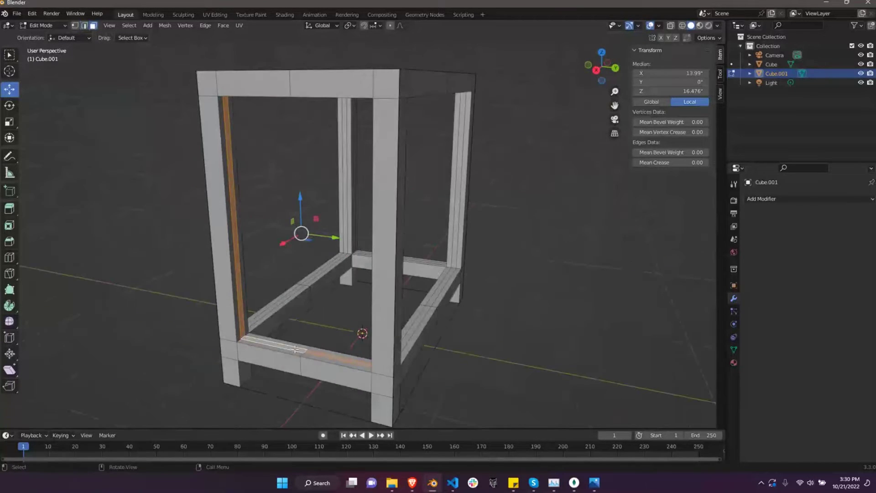
- Fill the side opening with a panel face from its inner boundary loop
{"action": "middle_click_drag", "start_coordinate": [263, 317], "coordinate": [261, 329]}
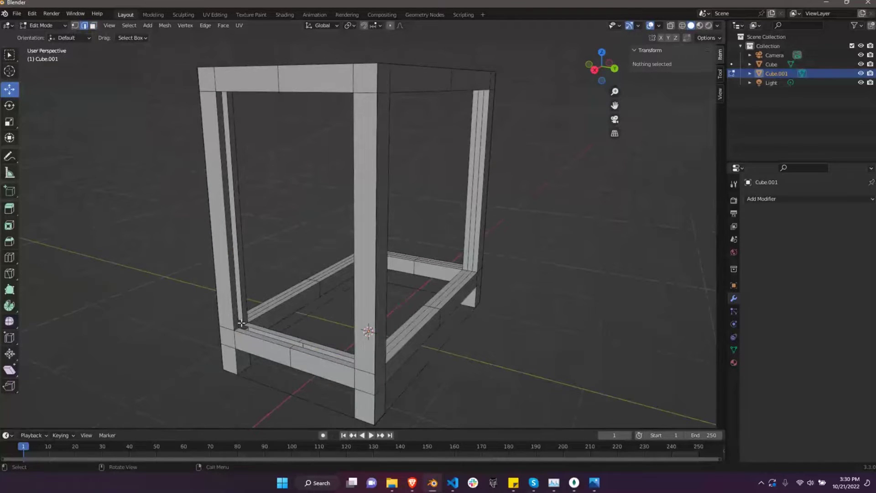
{"action": "left_click", "coordinate": [237, 306], "text": "alt"}
{"action": "mouse_move", "coordinate": [237, 307]}
{"action": "middle_mouse_down"}
{"action": "mouse_move", "coordinate": [295, 283]}
{"action": "mouse_move", "coordinate": [437, 297]}
{"action": "mouse_move", "coordinate": [338, 286]}
{"action": "mouse_move", "coordinate": [256, 289]}
{"action": "mouse_move", "coordinate": [349, 219]}
{"action": "middle_mouse_up"}
{"action": "key", "text": "f"}
{"action": "right_click", "coordinate": [293, 76]}
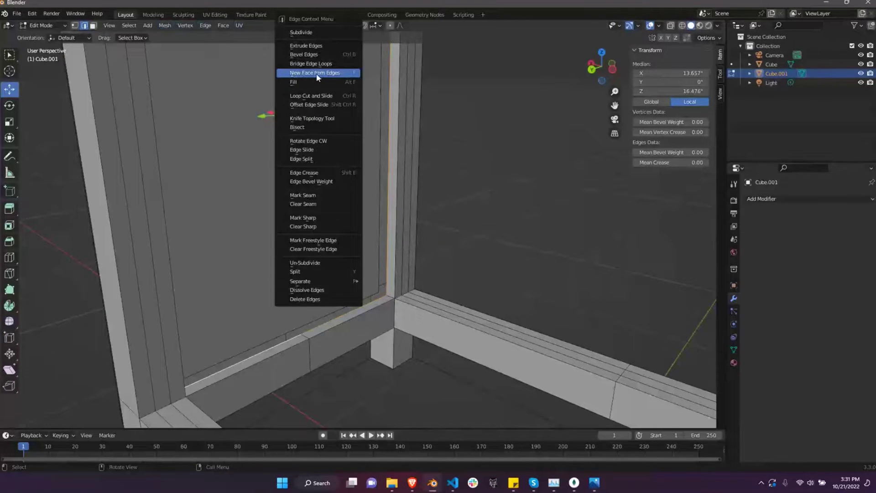
- Fill the side frame opening with a new panel face from its edges
{"action": "left_click", "coordinate": [312, 75]}
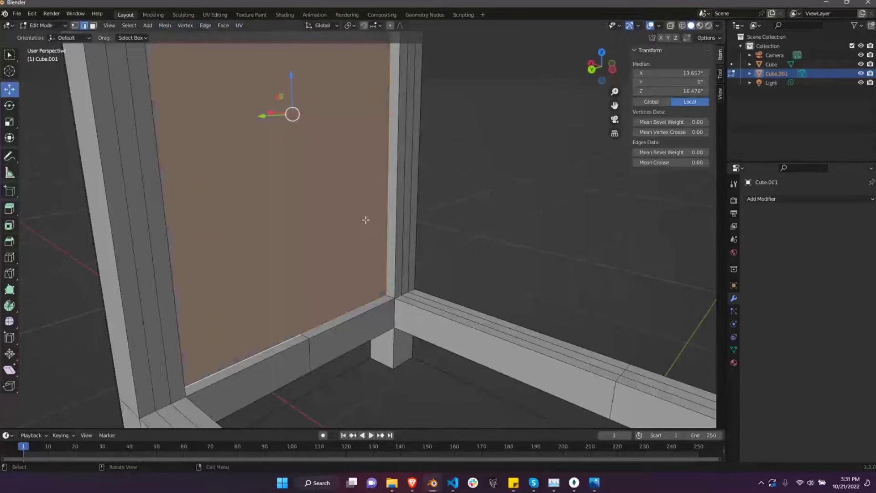
{"action": "scroll", "coordinate": [365, 220], "scroll_direction": "down", "scroll_amount": 1}
{"action": "scroll", "coordinate": [332, 276], "scroll_direction": "down", "scroll_amount": 1}
{"action": "scroll", "coordinate": [337, 272], "scroll_direction": "down", "scroll_amount": 4}
- Select the loop along the bottom front rail, undoing an accidental post pick
{"action": "left_click", "coordinate": [311, 324]}
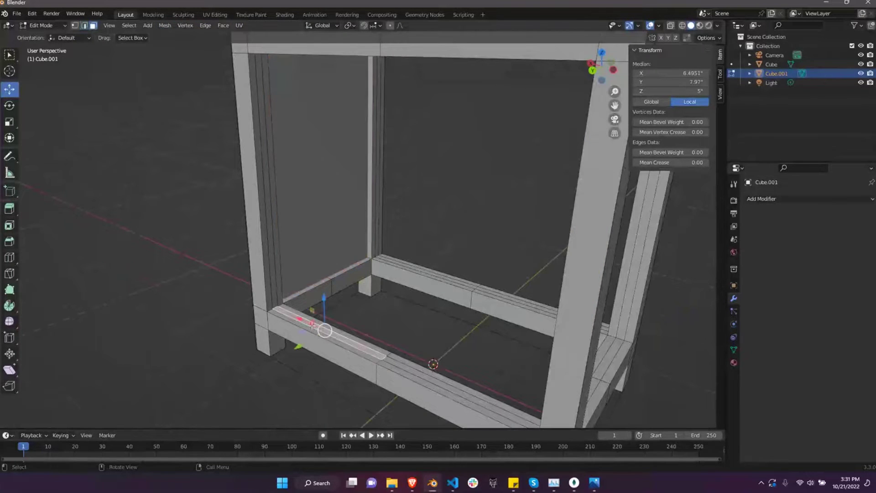
{"action": "left_click", "coordinate": [264, 189], "text": "shift"}
{"action": "key", "text": "ctrl+z"}
{"action": "scroll", "coordinate": [296, 322], "scroll_direction": "up", "scroll_amount": 1}
{"action": "scroll", "coordinate": [324, 338], "scroll_direction": "up", "scroll_amount": 1}
{"action": "scroll", "coordinate": [351, 355], "scroll_direction": "up", "scroll_amount": 1}
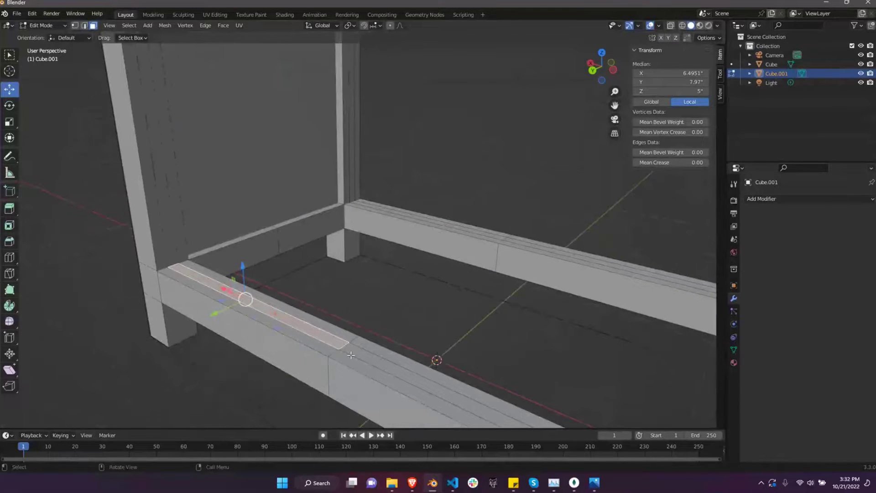
{"action": "left_click", "coordinate": [343, 345], "text": "alt"}
{"action": "scroll", "coordinate": [344, 345], "scroll_direction": "down", "scroll_amount": 2}
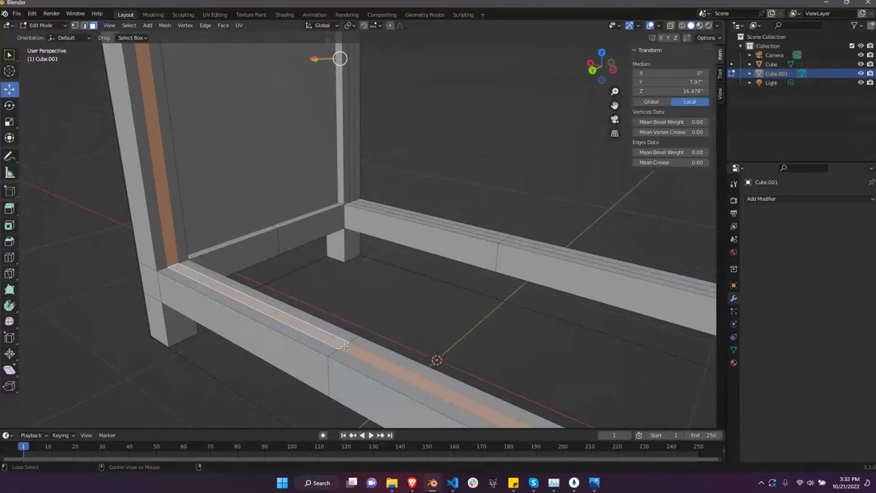
{"action": "mouse_move", "coordinate": [343, 345]}
{"action": "middle_mouse_down"}
{"action": "mouse_move", "coordinate": [202, 205]}
{"action": "mouse_move", "coordinate": [326, 356]}
{"action": "middle_mouse_up"}
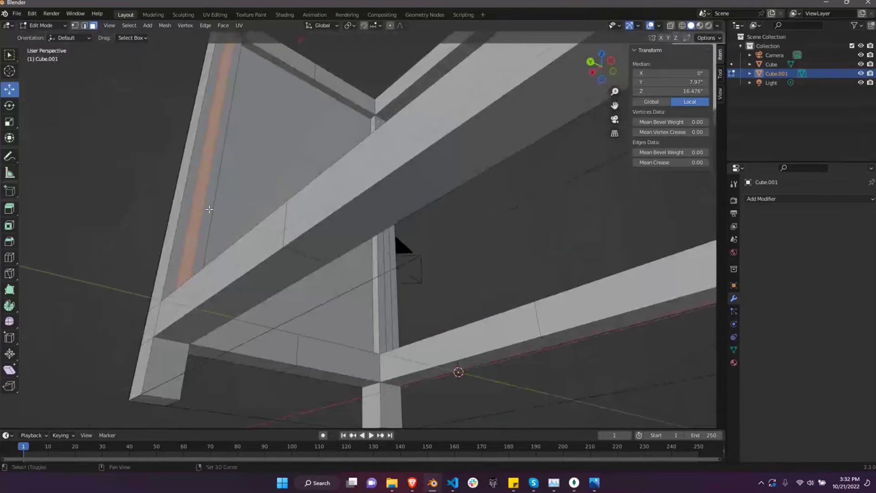
{"action": "scroll", "coordinate": [326, 356], "scroll_direction": "up", "scroll_amount": 3}
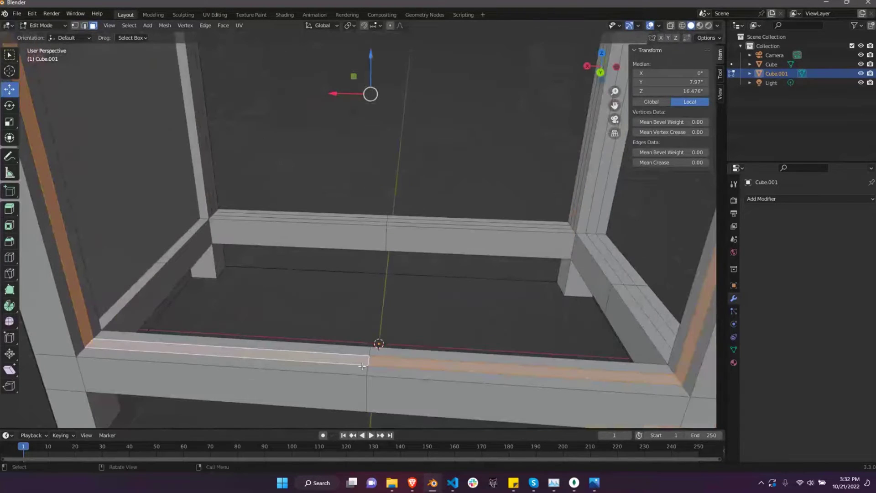
- Delete the strip of faces along the front bottom rail
{"action": "left_click", "coordinate": [368, 371]}
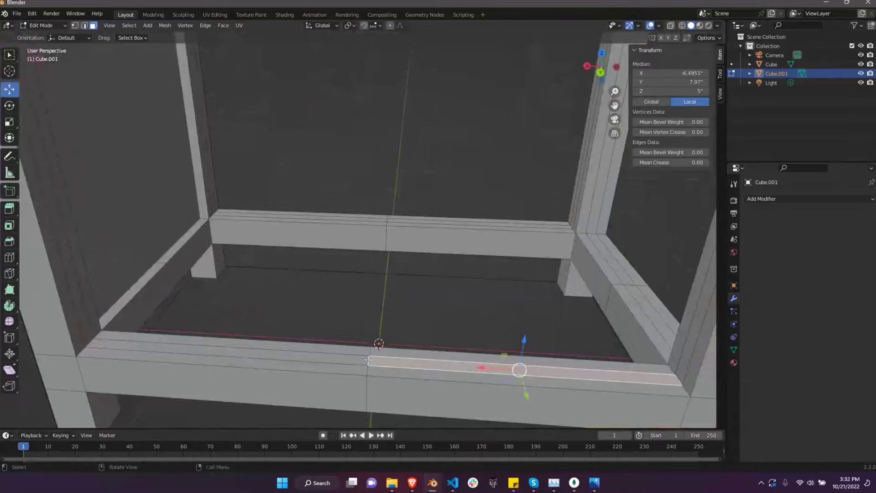
{"action": "left_click", "coordinate": [368, 360], "text": "alt"}
{"action": "key", "text": "x"}
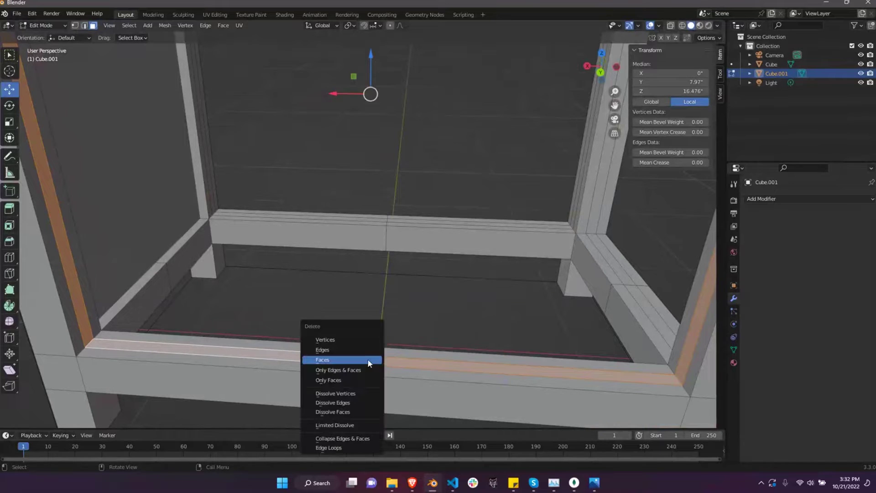
{"action": "left_click", "coordinate": [368, 359]}
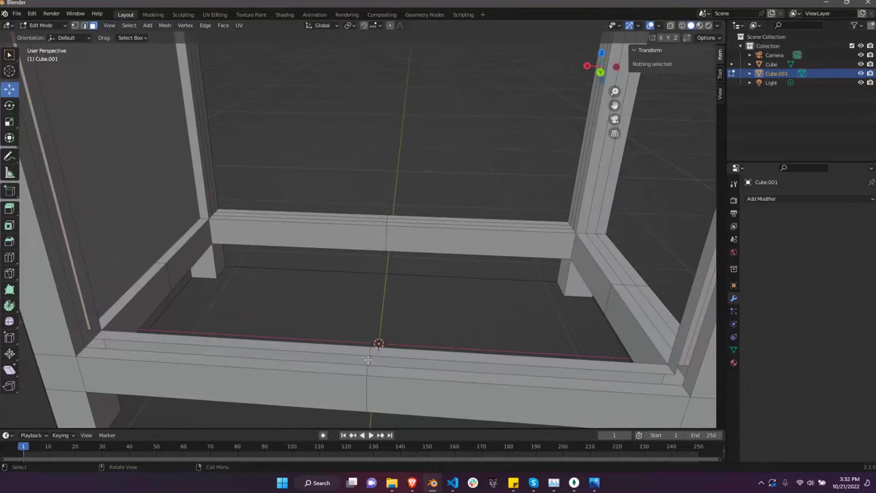
{"action": "left_click", "coordinate": [314, 356], "text": "alt"}
{"action": "middle_click_drag", "start_coordinate": [315, 355], "coordinate": [323, 351]}
- Fill the back opening with a face from its boundary loop
{"action": "left_click", "coordinate": [302, 346], "text": "alt"}
{"action": "key", "text": "f"}
{"action": "left_click", "coordinate": [293, 356], "text": "alt"}
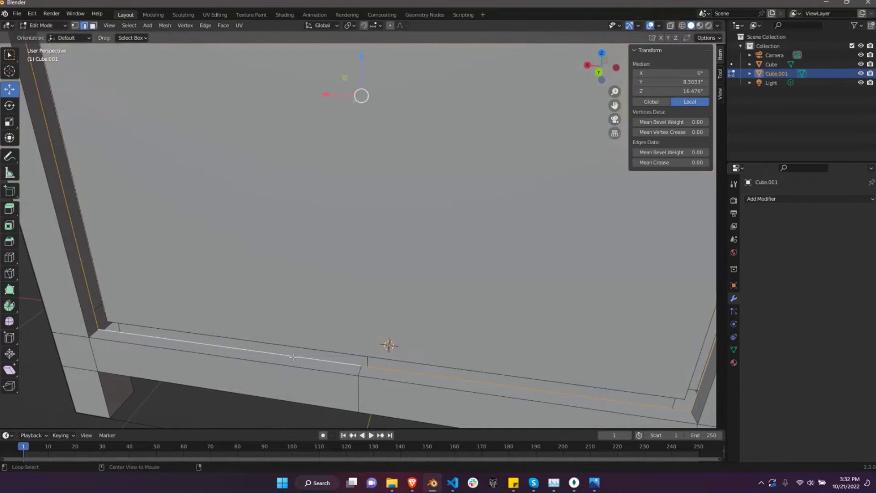
{"action": "scroll", "coordinate": [292, 357], "scroll_direction": "down", "scroll_amount": 5}
{"action": "mouse_move", "coordinate": [388, 354]}
{"action": "middle_mouse_down"}
{"action": "mouse_move", "coordinate": [284, 356]}
{"action": "mouse_move", "coordinate": [341, 322]}
{"action": "middle_mouse_up"}
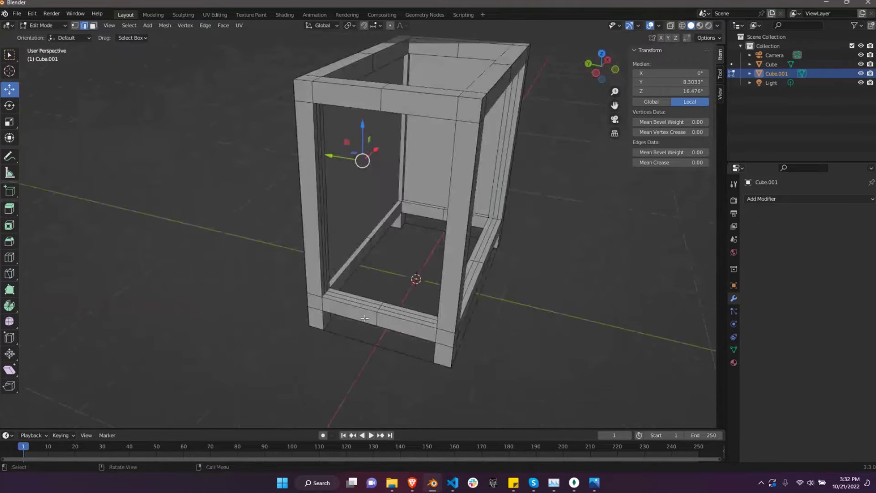
{"action": "scroll", "coordinate": [342, 323], "scroll_direction": "up", "scroll_amount": 3}
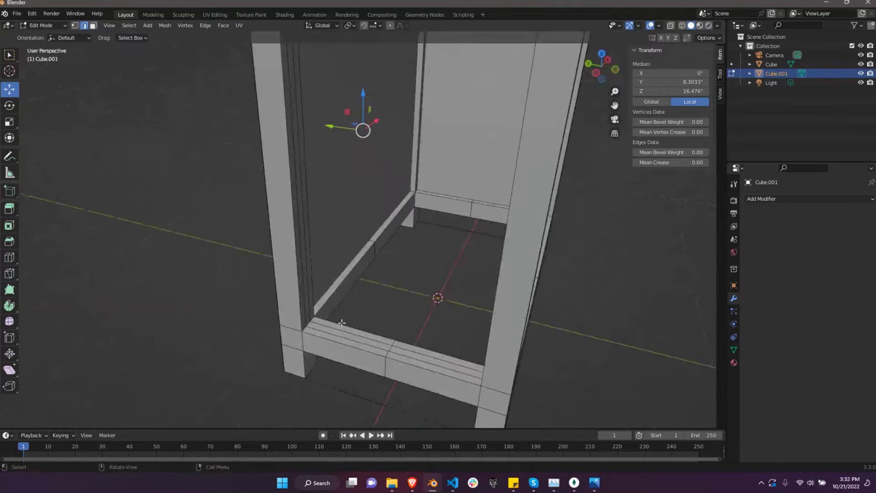
- Fill the front-side opening with a new face from its boundary loop
{"action": "left_click", "coordinate": [390, 347], "text": "alt"}
{"action": "key", "text": "alt+a"}
{"action": "key", "text": "2"}
{"action": "left_click", "coordinate": [352, 340], "text": "alt"}
{"action": "key", "text": "f"}
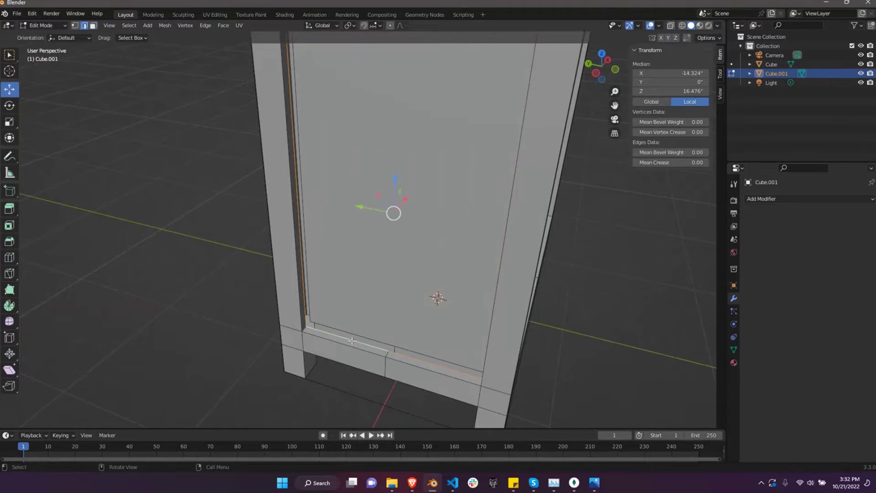
- Select the four inner bottom edge loops and fill the cabinet floor
{"action": "scroll", "coordinate": [352, 340], "scroll_direction": "down", "scroll_amount": 3}
{"action": "mouse_move", "coordinate": [493, 351]}
{"action": "middle_mouse_down"}
{"action": "mouse_move", "coordinate": [401, 401]}
{"action": "mouse_move", "coordinate": [323, 345]}
{"action": "mouse_move", "coordinate": [381, 344]}
{"action": "mouse_move", "coordinate": [216, 302]}
{"action": "middle_mouse_up"}
{"action": "scroll", "coordinate": [401, 401], "scroll_direction": "up", "scroll_amount": 5}
{"action": "scroll", "coordinate": [381, 345], "scroll_direction": "up", "scroll_amount": 4}
{"action": "scroll", "coordinate": [399, 346], "scroll_direction": "up", "scroll_amount": 1}
{"action": "left_click", "coordinate": [208, 305], "text": "alt"}
{"action": "left_click", "coordinate": [322, 270], "text": "alt"}
{"action": "middle_click_drag", "start_coordinate": [620, 333], "coordinate": [610, 338]}
{"action": "left_click", "coordinate": [444, 397], "text": "alt"}
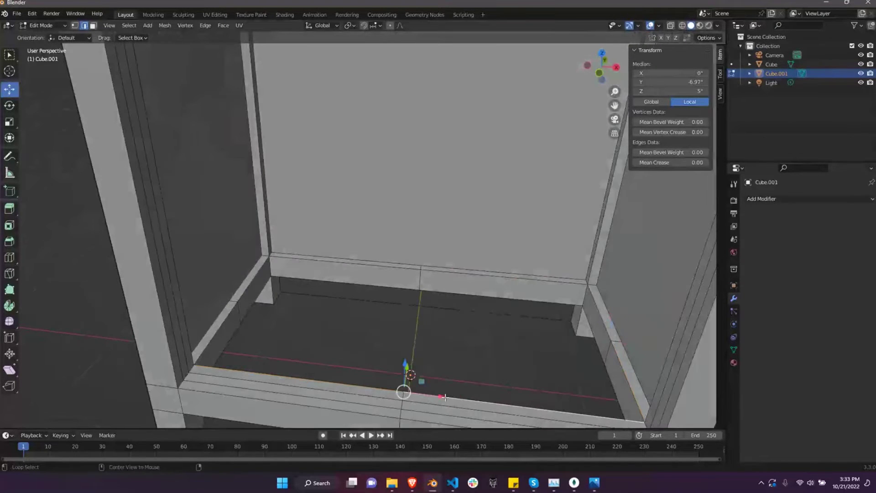
{"action": "left_click", "coordinate": [270, 269], "text": "alt+shift"}
{"action": "left_click", "coordinate": [315, 256], "text": "alt+shift"}
{"action": "left_click", "coordinate": [611, 333], "text": "alt+shift"}
{"action": "key", "text": "f"}
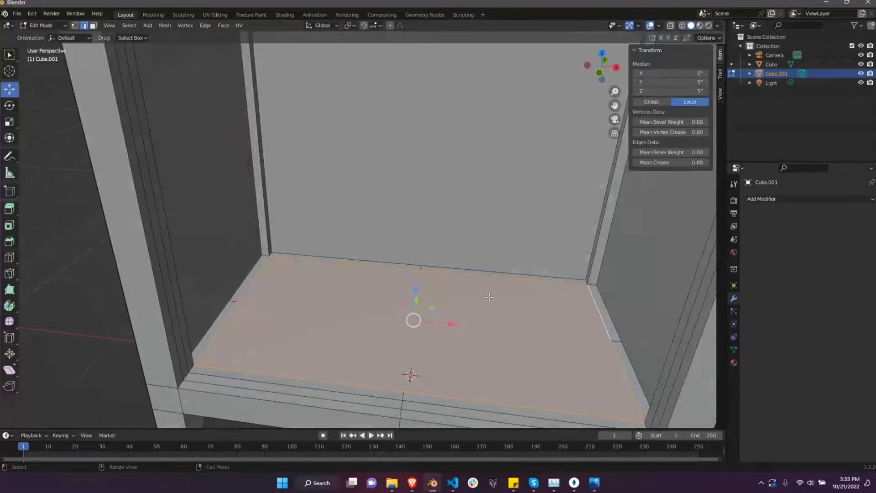
- Check the floor face, select the whole mesh and return to Object Mode
{"action": "middle_click_drag", "start_coordinate": [578, 318], "coordinate": [438, 262]}
{"action": "left_click", "coordinate": [432, 264]}
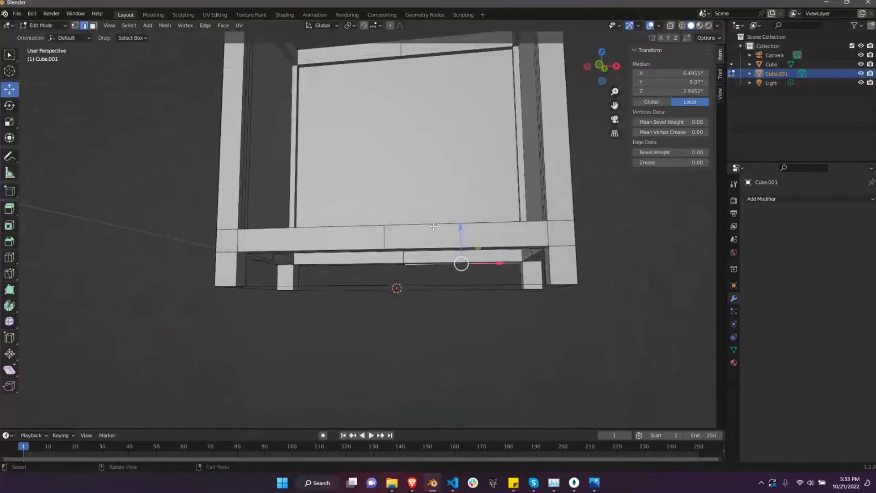
{"action": "middle_click_drag", "start_coordinate": [433, 226], "coordinate": [393, 267]}
{"action": "key", "text": "3"}
{"action": "left_click", "coordinate": [393, 264]}
{"action": "key", "text": "a"}
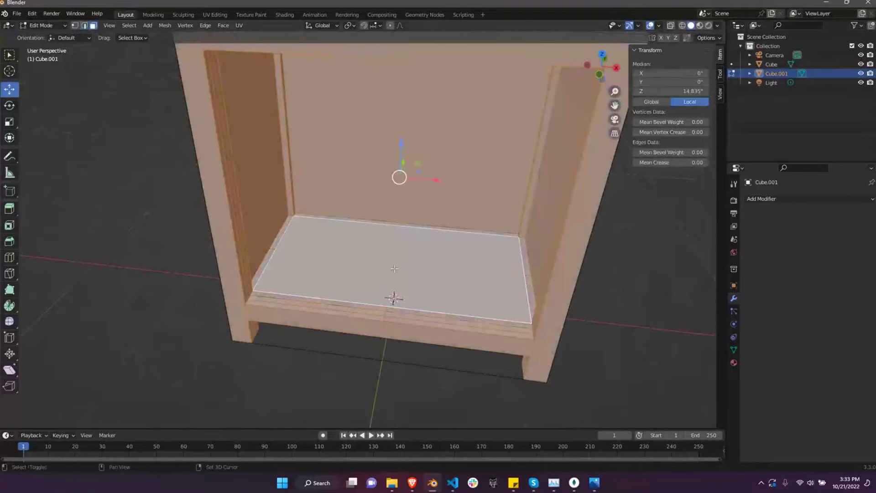
{"action": "key", "text": "Tab"}
{"action": "mouse_move", "coordinate": [387, 369]}
{"action": "middle_mouse_down"}
{"action": "mouse_move", "coordinate": [417, 313]}
{"action": "mouse_move", "coordinate": [369, 324]}
{"action": "mouse_move", "coordinate": [335, 312]}
{"action": "mouse_move", "coordinate": [362, 322]}
{"action": "middle_mouse_up"}
{"action": "scroll", "coordinate": [346, 240], "scroll_direction": "up", "scroll_amount": 3}
{"action": "middle_click_drag", "start_coordinate": [346, 240], "coordinate": [333, 273]}
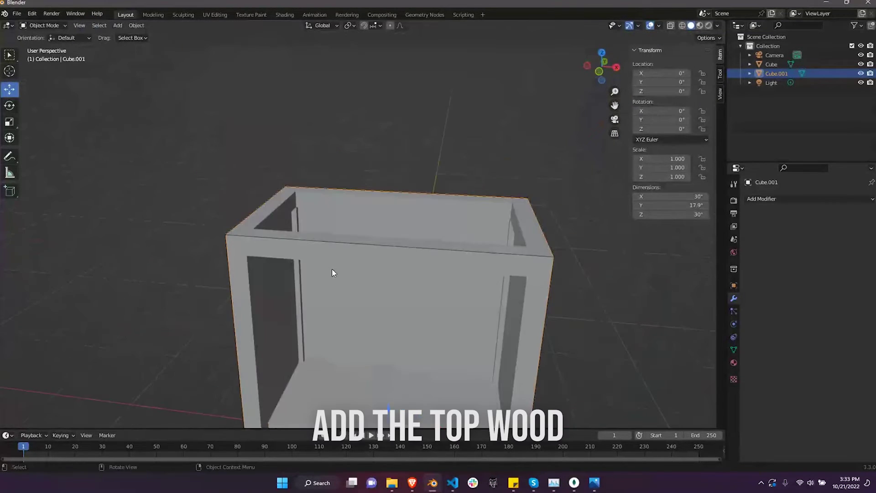
- Add a cube and size it as a 30 × 18 inch thin slab
{"action": "scroll", "coordinate": [467, 344], "scroll_direction": "down", "scroll_amount": 4}
{"action": "key", "text": "shift+a"}
{"action": "left_click", "coordinate": [515, 365]}
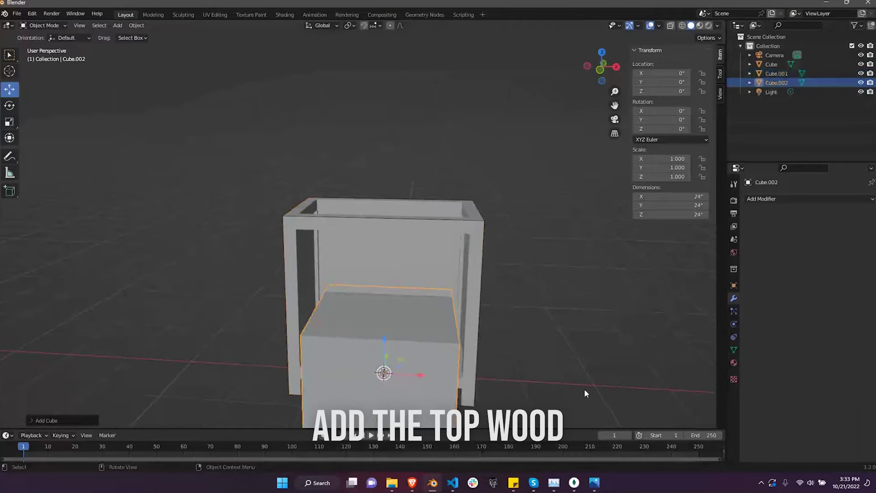
{"action": "double_click", "coordinate": [670, 196]}
{"action": "type", "text": "30"}
{"action": "key", "text": "Return"}
{"action": "double_click", "coordinate": [672, 205]}
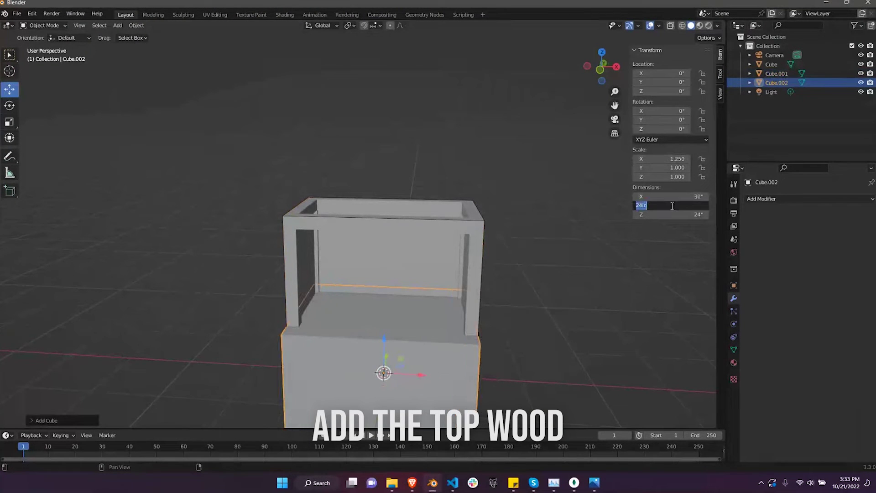
{"action": "key", "text": "Return"}
{"action": "double_click", "coordinate": [671, 214]}
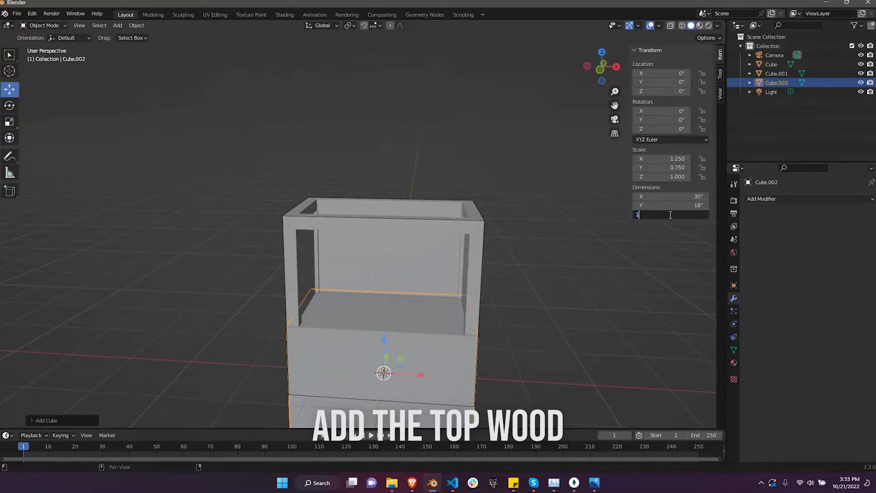
{"action": "key", "text": "Return"}
- Raise the slab onto the cabinet top and make it 1.5 inches thick
{"action": "key", "text": "g"}
{"action": "key", "text": "z"}
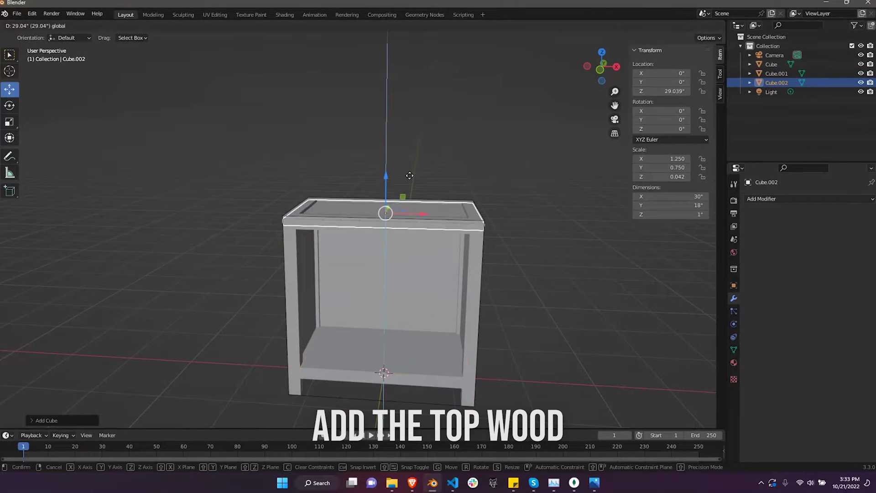
{"action": "left_click", "coordinate": [409, 168]}
{"action": "double_click", "coordinate": [698, 214]}
{"action": "type", "text": "1.5"}
{"action": "key", "text": "Return"}
- From the front view, resize the slab to 32 inches wide and 20 deep
{"action": "key", "text": "alt+a"}
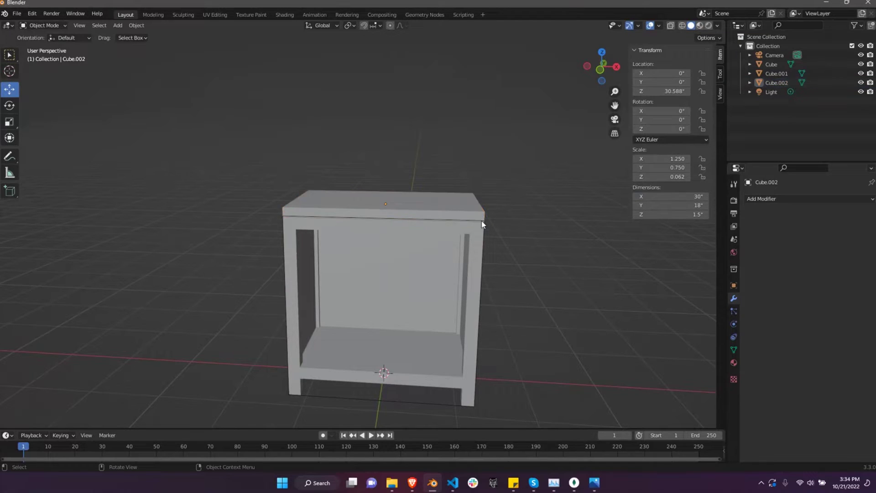
{"action": "left_click", "coordinate": [459, 213]}
{"action": "key", "text": "KP_1"}
{"action": "scroll", "coordinate": [451, 191], "scroll_direction": "up", "scroll_amount": 4}
{"action": "double_click", "coordinate": [669, 198]}
{"action": "type", "text": "30"}
{"action": "type", "text": "2"}
{"action": "key", "text": "Return"}
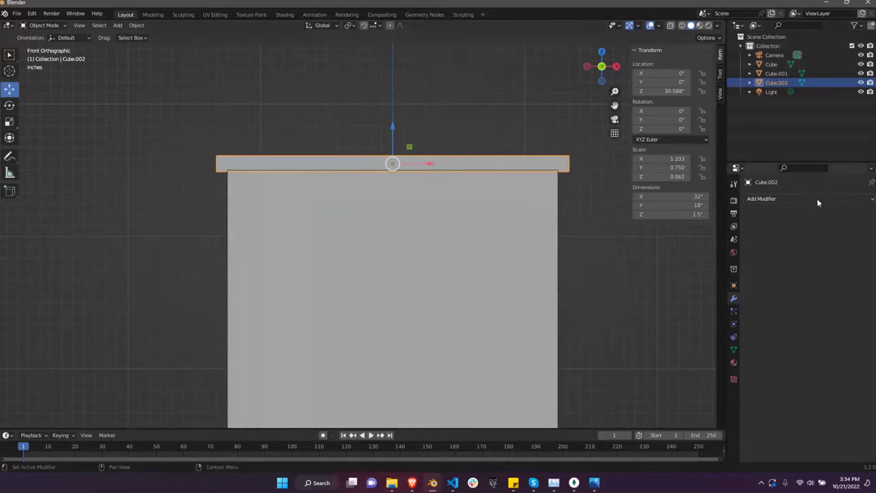
{"action": "double_click", "coordinate": [692, 206]}
{"action": "type", "text": "20"}
{"action": "key", "text": "Return"}
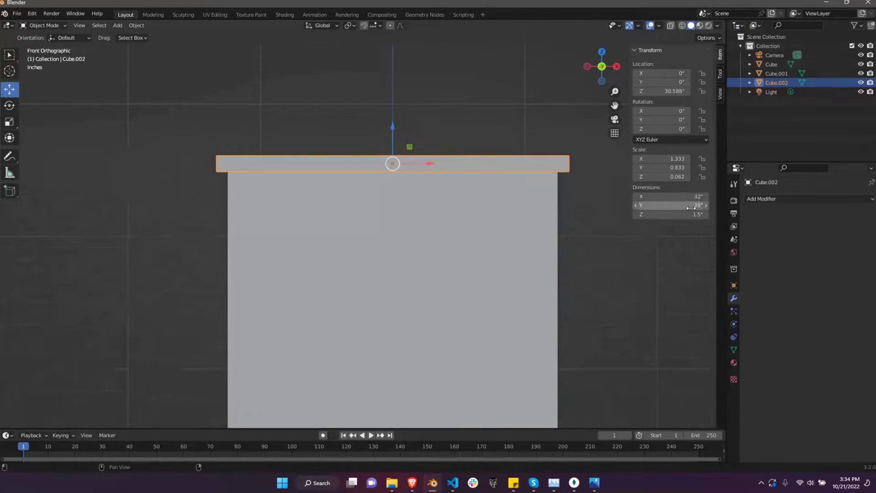
- Widen the tabletop slab to 34 inches
{"action": "left_click", "coordinate": [502, 277]}
{"action": "middle_click_drag", "start_coordinate": [502, 277], "coordinate": [477, 243]}
{"action": "left_click", "coordinate": [432, 224]}
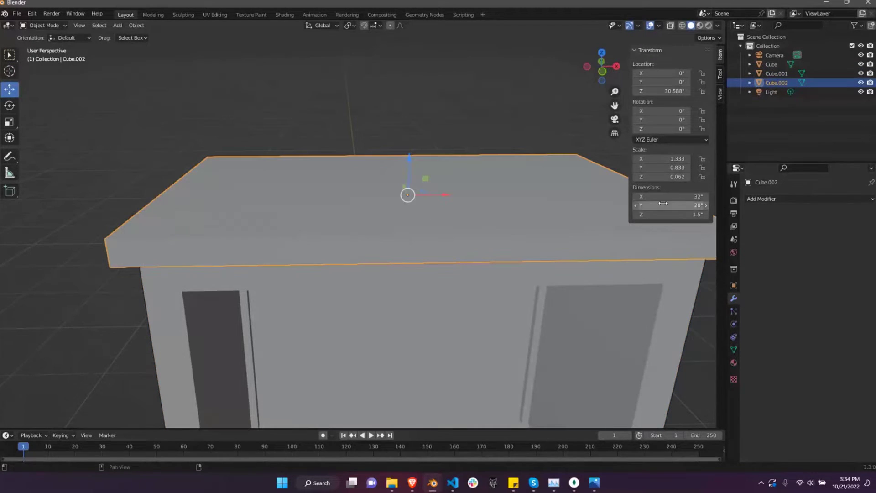
{"action": "scroll", "coordinate": [416, 233], "scroll_direction": "down", "scroll_amount": 5}
{"action": "mouse_move", "coordinate": [416, 234]}
{"action": "middle_mouse_down"}
{"action": "mouse_move", "coordinate": [590, 305]}
{"action": "mouse_move", "coordinate": [451, 298]}
{"action": "mouse_move", "coordinate": [593, 255]}
{"action": "middle_mouse_up"}
{"action": "left_click", "coordinate": [591, 305]}
{"action": "left_click", "coordinate": [691, 196]}
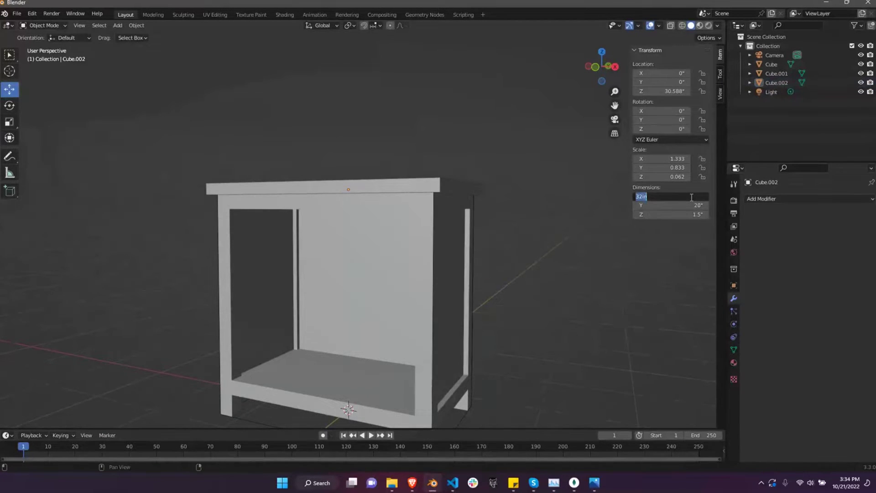
{"action": "type", "text": "34"}
{"action": "key", "text": "Return"}
- Reselect the tabletop slab and enter Edit Mode on its geometry
{"action": "scroll", "coordinate": [581, 230], "scroll_direction": "down", "scroll_amount": 2}
{"action": "mouse_move", "coordinate": [580, 230]}
{"action": "middle_mouse_down"}
{"action": "mouse_move", "coordinate": [468, 281]}
{"action": "mouse_move", "coordinate": [509, 272]}
{"action": "mouse_move", "coordinate": [429, 278]}
{"action": "mouse_move", "coordinate": [502, 207]}
{"action": "mouse_move", "coordinate": [454, 267]}
{"action": "mouse_move", "coordinate": [635, 314]}
{"action": "mouse_move", "coordinate": [457, 238]}
{"action": "middle_mouse_up"}
{"action": "scroll", "coordinate": [509, 273], "scroll_direction": "up", "scroll_amount": 2}
{"action": "left_click", "coordinate": [502, 208]}
{"action": "scroll", "coordinate": [445, 245], "scroll_direction": "up", "scroll_amount": 1}
{"action": "key", "text": "Tab"}
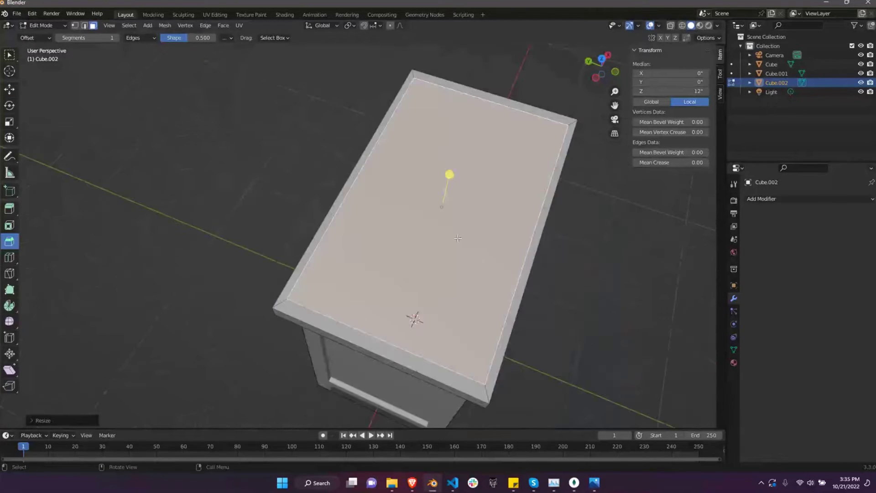
- Shrink the tabletop's top face in depth from the top view
{"action": "key", "text": "KP_7"}
{"action": "middle_click_drag", "start_coordinate": [281, 274], "coordinate": [263, 192], "text": "shift"}
{"action": "key", "text": "shift+space"}
{"action": "key", "text": "g"}
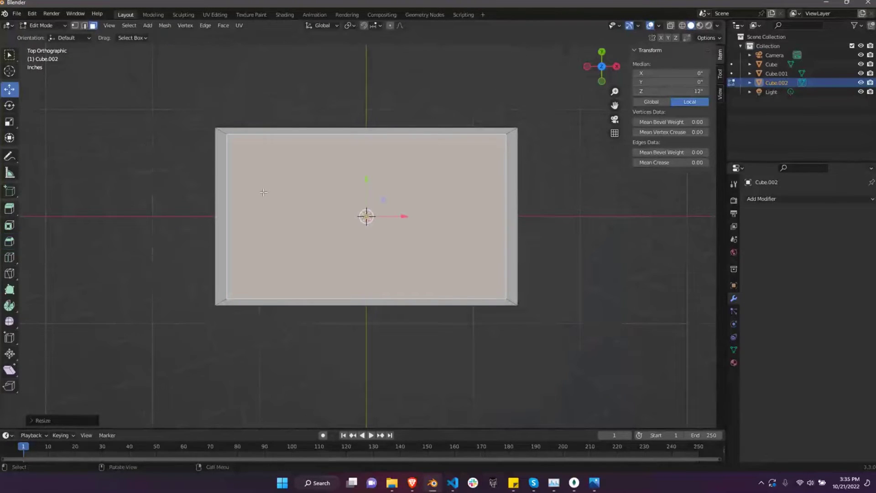
{"action": "key", "text": "s"}
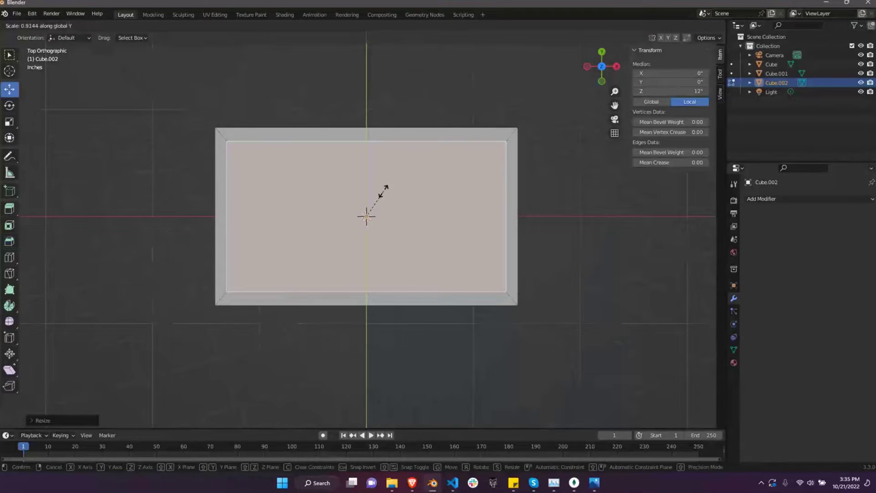
{"action": "left_click", "coordinate": [383, 191]}
- Select the tabletop's edges and add a loop cut around the slab
{"action": "mouse_move", "coordinate": [541, 265]}
{"action": "middle_mouse_down"}
{"action": "mouse_move", "coordinate": [361, 284]}
{"action": "mouse_move", "coordinate": [273, 226]}
{"action": "middle_mouse_up"}
{"action": "left_click", "coordinate": [268, 222]}
{"action": "key", "text": "2"}
{"action": "left_click", "coordinate": [268, 222]}
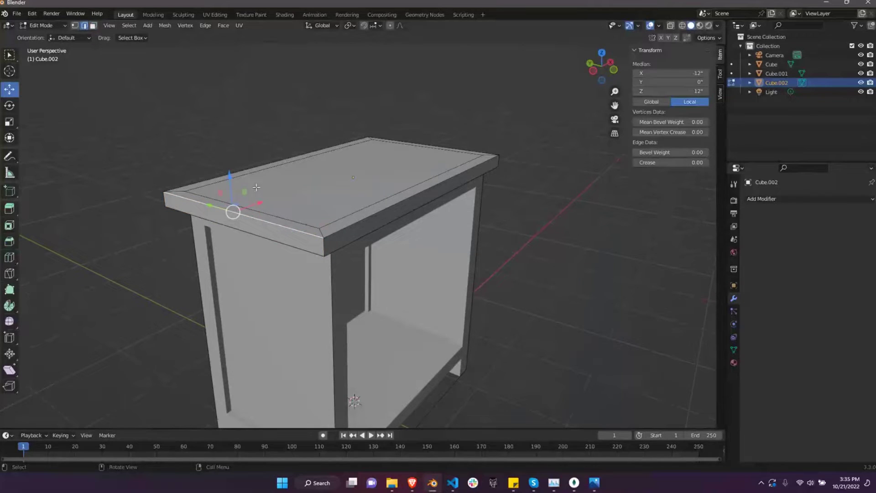
{"action": "key", "text": "shift+space"}
{"action": "key", "text": "b"}
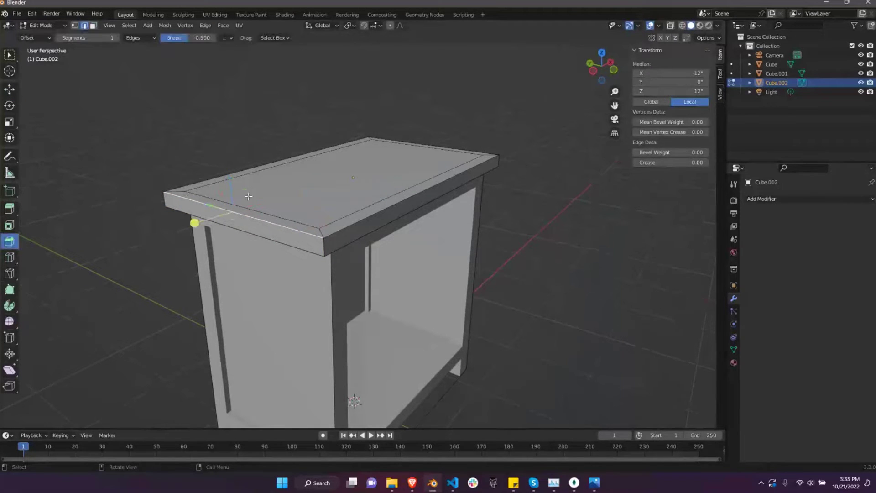
{"action": "left_click", "coordinate": [323, 247]}
{"action": "key", "text": "ctrl+r"}
{"action": "left_click", "coordinate": [286, 238]}
- Bevel the tabletop's left edge, cancelling a second bevel on the outer loop
{"action": "middle_click_drag", "start_coordinate": [265, 226], "coordinate": [67, 225]}
{"action": "left_click", "coordinate": [182, 205]}
{"action": "left_click_drag", "start_coordinate": [125, 206], "coordinate": [116, 212]}
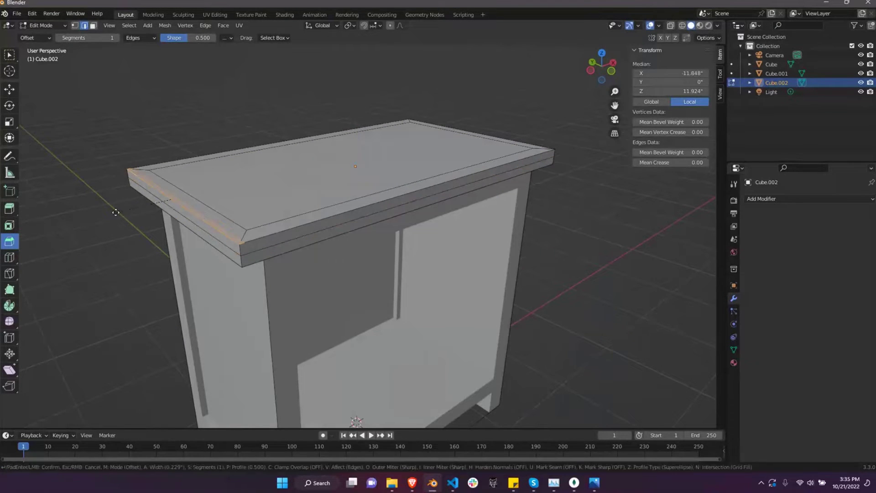
{"action": "left_click", "coordinate": [170, 151]}
{"action": "left_click", "coordinate": [473, 191]}
{"action": "left_click", "coordinate": [274, 143], "text": "alt"}
{"action": "left_click", "coordinate": [274, 143], "text": "alt"}
{"action": "left_click_drag", "start_coordinate": [354, 112], "coordinate": [354, 103]}
{"action": "scroll", "coordinate": [355, 101], "scroll_direction": "up", "scroll_amount": 1}
{"action": "right_click", "coordinate": [357, 100]}
{"action": "middle_click_drag", "start_coordinate": [357, 100], "coordinate": [392, 114]}
- Lower the outer edge loop down the side of the slab
{"action": "key", "text": "shift+space"}
{"action": "key", "text": "g"}
{"action": "left_click_drag", "start_coordinate": [353, 118], "coordinate": [269, 206]}
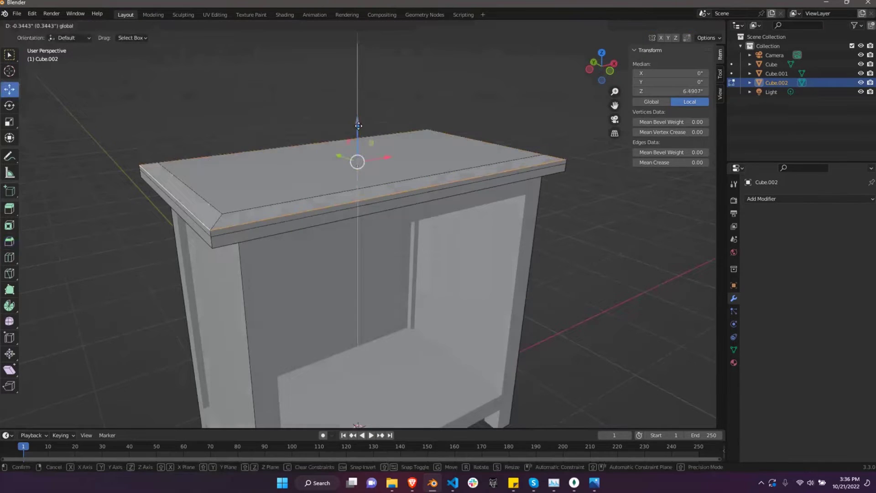
{"action": "middle_click_drag", "start_coordinate": [607, 232], "coordinate": [603, 230]}
{"action": "scroll", "coordinate": [602, 230], "scroll_direction": "up", "scroll_amount": 2}
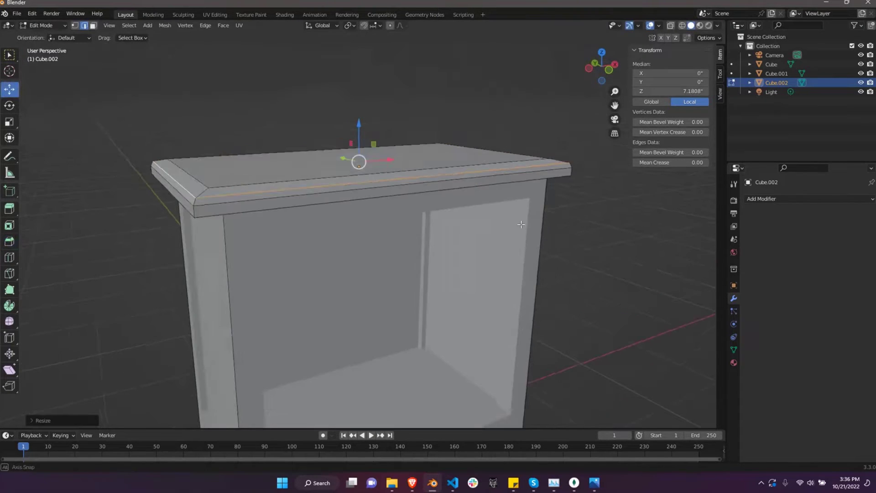
{"action": "scroll", "coordinate": [456, 206], "scroll_direction": "up", "scroll_amount": 2}
- Enlarge the tabletop's top face to form the stepped overhanging edge
{"action": "key", "text": "alt+a"}
{"action": "left_click", "coordinate": [222, 167]}
{"action": "key", "text": "s"}
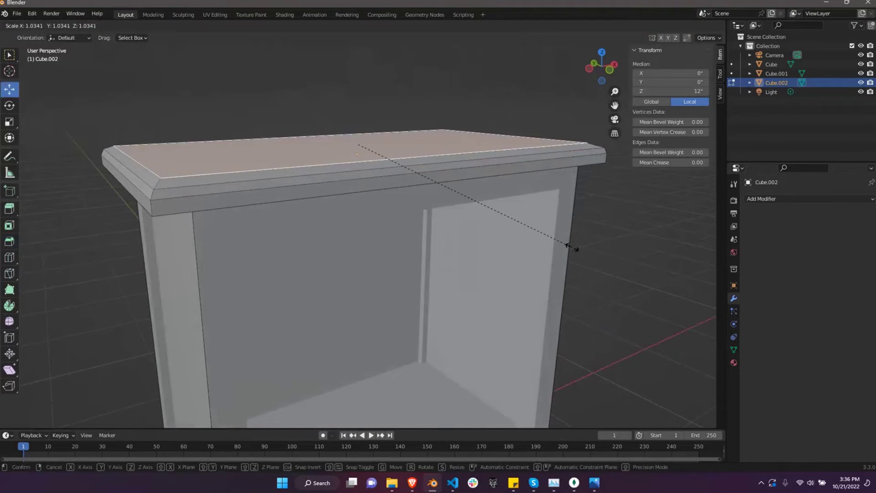
{"action": "left_click", "coordinate": [573, 249]}
{"action": "middle_click_drag", "start_coordinate": [573, 248], "coordinate": [552, 237]}
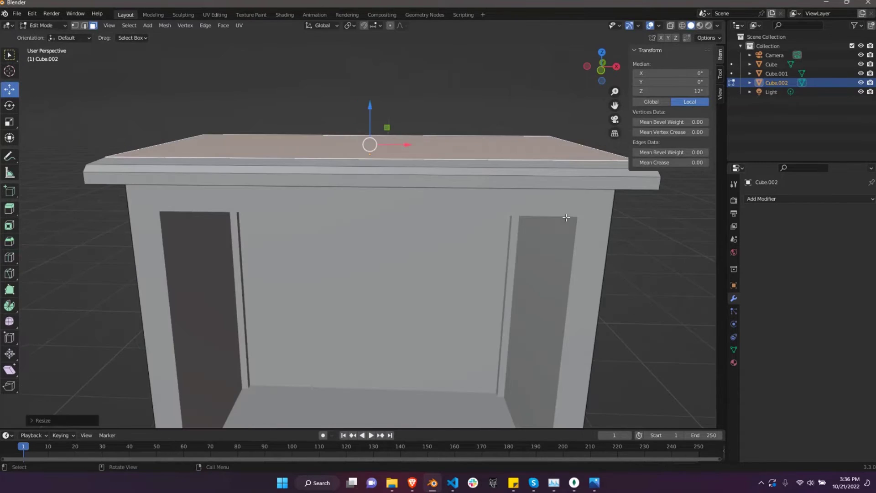
{"action": "key", "text": "KP_7"}
{"action": "scroll", "coordinate": [376, 188], "scroll_direction": "up", "scroll_amount": 4}
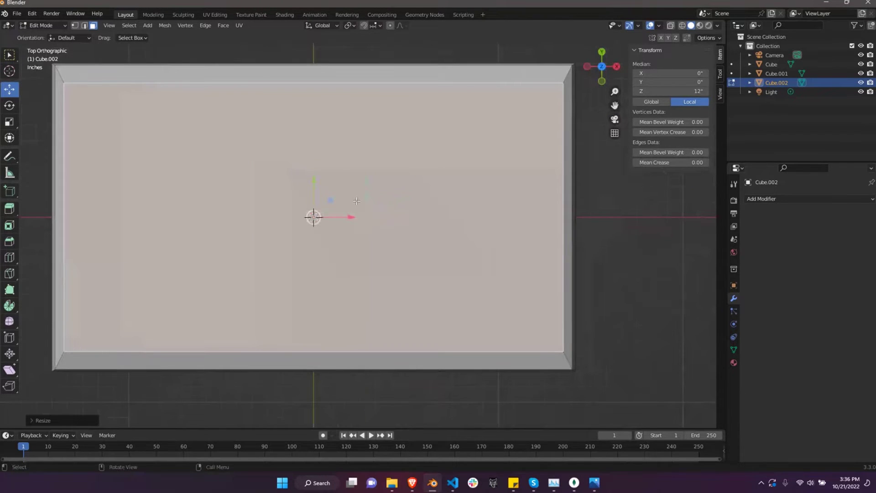
{"action": "key", "text": "s"}
{"action": "key", "text": "Escape"}
{"action": "scroll", "coordinate": [403, 253], "scroll_direction": "down", "scroll_amount": 2}
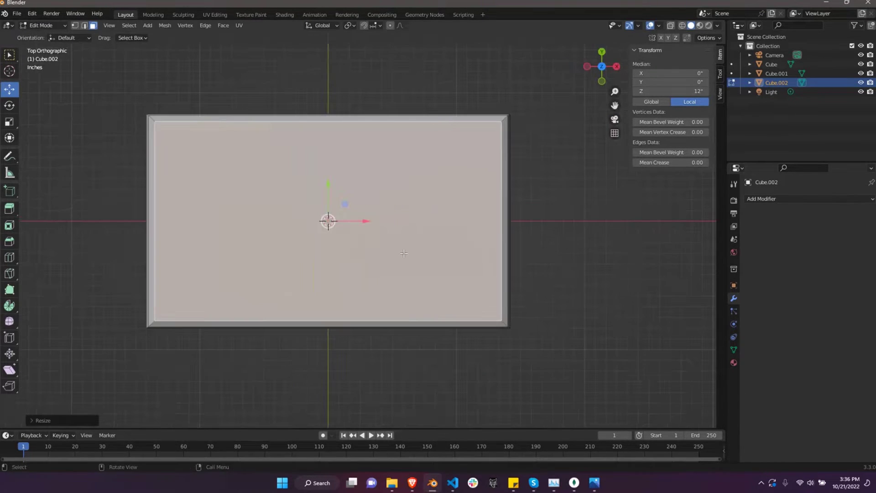
{"action": "key", "text": "ctrl+z"}
{"action": "key", "text": "ctrl+z"}
{"action": "key", "text": "ctrl+z"}
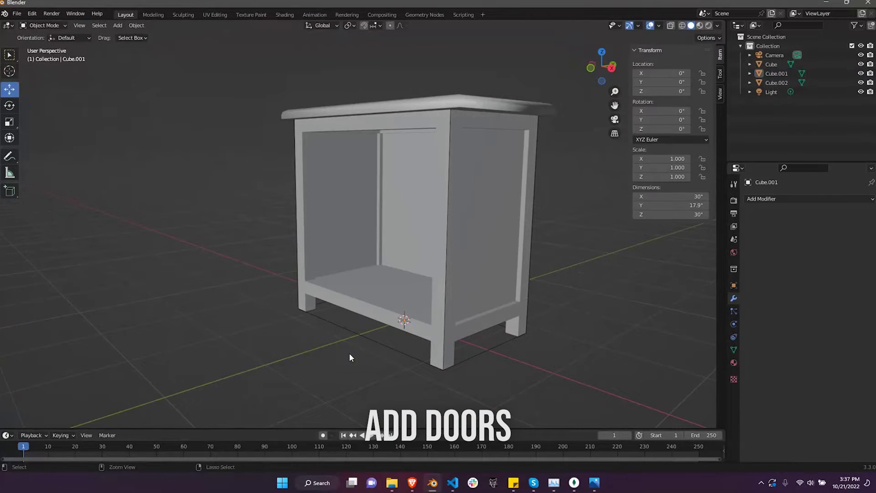
- Add a new cube and set its Y depth to 2 inches for the door panel
{"action": "middle_click_drag", "start_coordinate": [300, 315], "coordinate": [319, 308]}
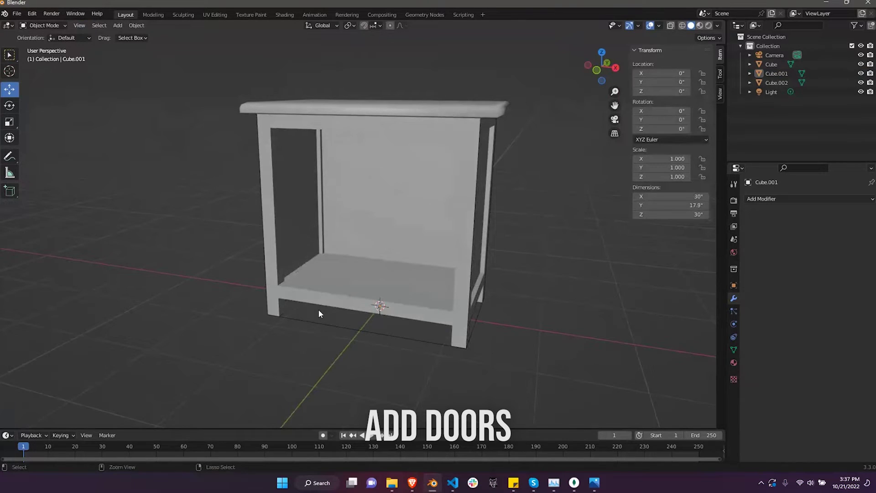
{"action": "key", "text": "shift+a"}
{"action": "left_click", "coordinate": [363, 294]}
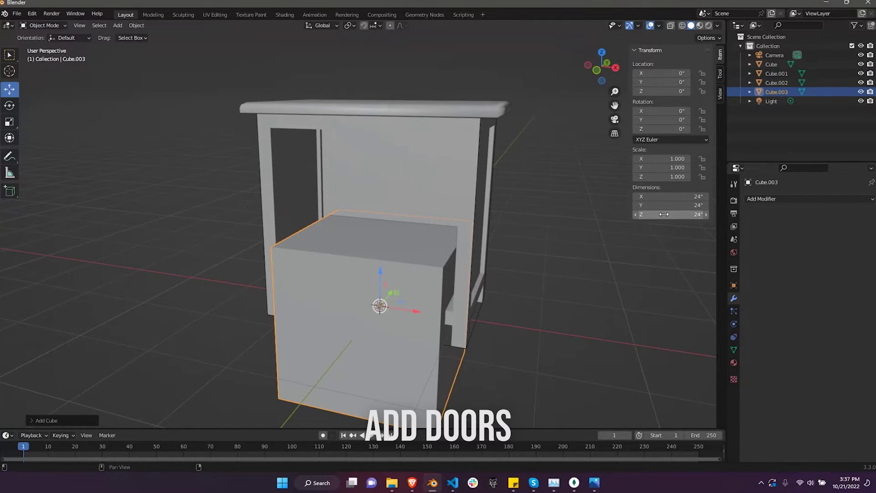
{"action": "left_click", "coordinate": [666, 205]}
{"action": "type", "text": "2"}
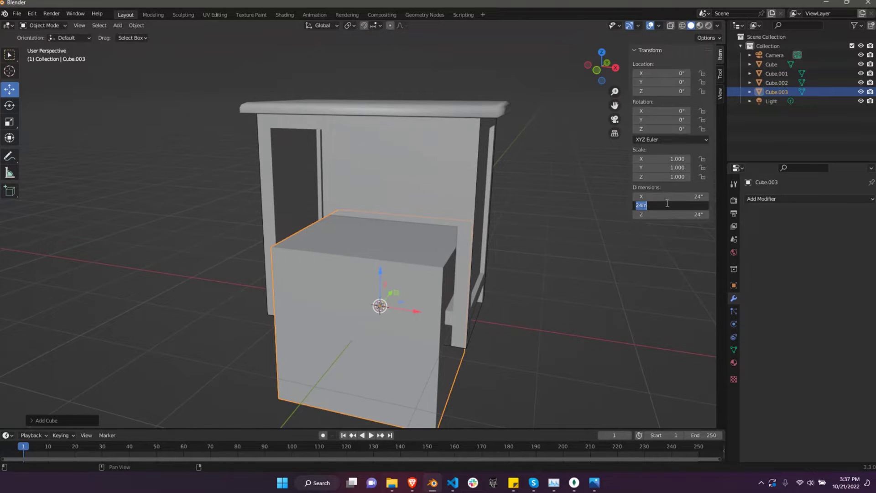
{"action": "key", "text": "Return"}
{"action": "left_click", "coordinate": [665, 199]}
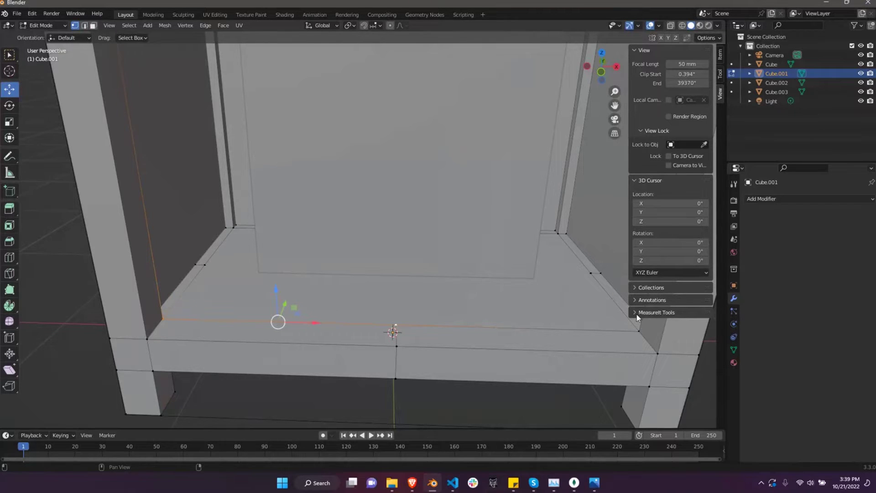
- Expand the MeasureIt measurement tools and frame the cabinet closer in view
{"action": "left_click", "coordinate": [637, 313]}
{"action": "scroll", "coordinate": [636, 312], "scroll_direction": "down", "scroll_amount": 1}
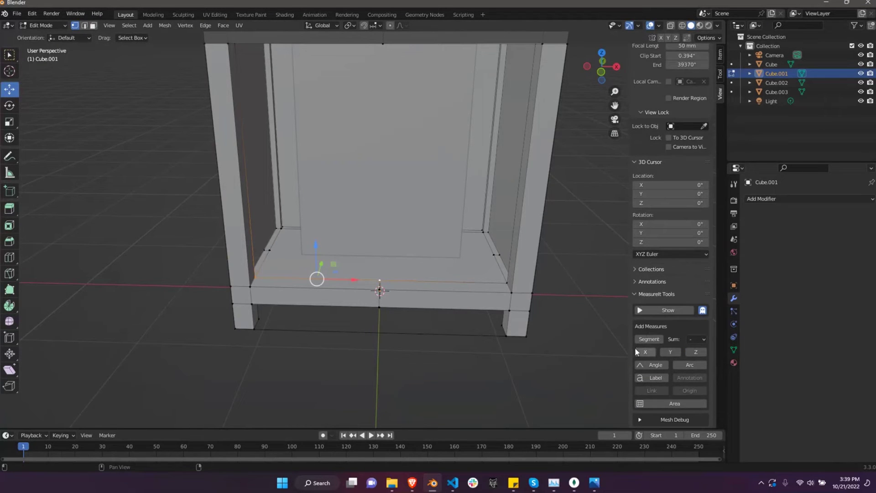
{"action": "scroll", "coordinate": [421, 335], "scroll_direction": "up", "scroll_amount": 2}
{"action": "middle_click_drag", "start_coordinate": [422, 335], "coordinate": [410, 365]}
{"action": "scroll", "coordinate": [675, 385], "scroll_direction": "down", "scroll_amount": 5}
{"action": "scroll", "coordinate": [675, 385], "scroll_direction": "down", "scroll_amount": 1}
{"action": "scroll", "coordinate": [323, 249], "scroll_direction": "down", "scroll_amount": 3}
{"action": "scroll", "coordinate": [323, 250], "scroll_direction": "up", "scroll_amount": 3}
{"action": "middle_click_drag", "start_coordinate": [310, 256], "coordinate": [338, 253]}
{"action": "scroll", "coordinate": [337, 253], "scroll_direction": "up", "scroll_amount": 1}
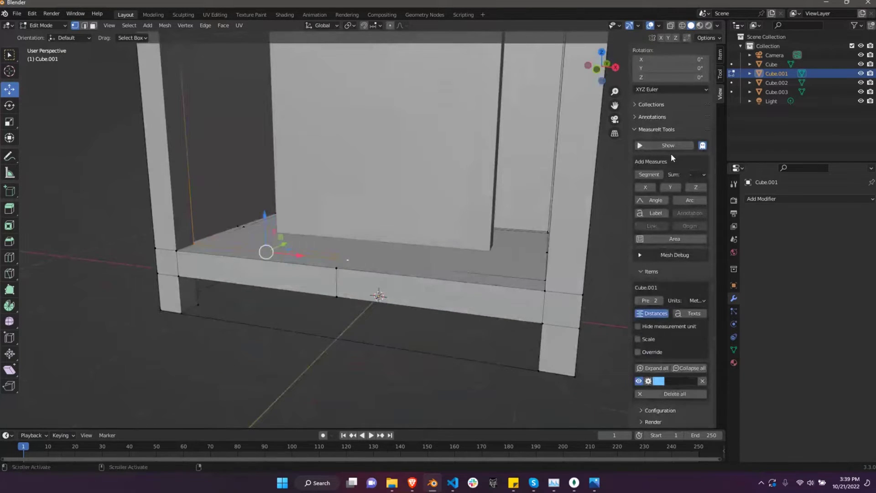
{"action": "middle_click_drag", "start_coordinate": [456, 274], "coordinate": [411, 283], "text": "shift"}
- Set the MeasureIt measurement units to inches
{"action": "left_click", "coordinate": [697, 300]}
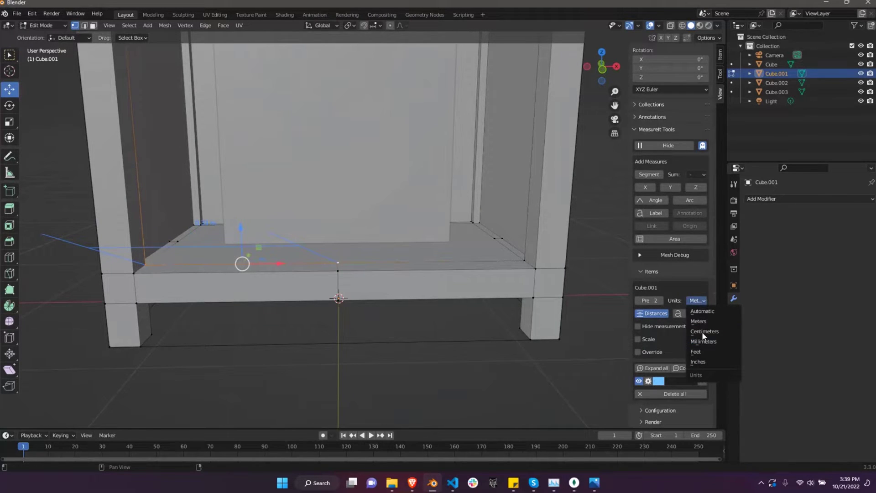
{"action": "left_click", "coordinate": [705, 364]}
{"action": "scroll", "coordinate": [253, 274], "scroll_direction": "up", "scroll_amount": 3}
{"action": "scroll", "coordinate": [255, 256], "scroll_direction": "up", "scroll_amount": 4}
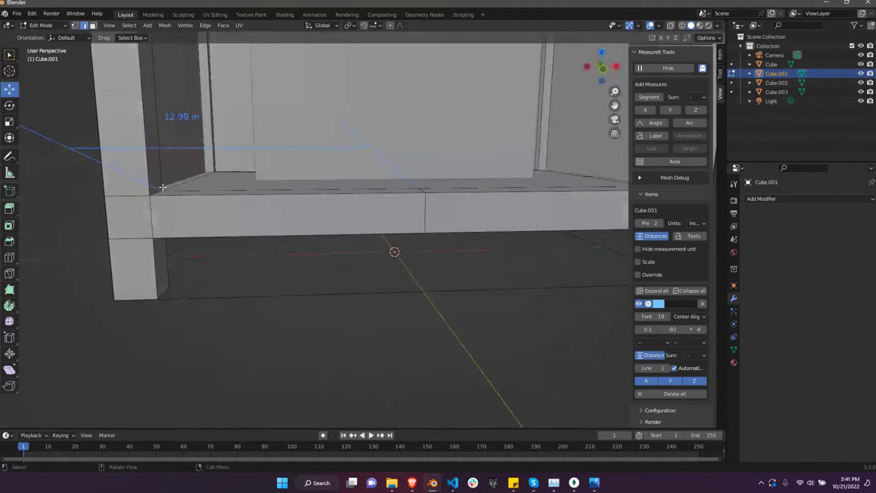
- Select the vertical edge of the cabinet opening and switch to vertex selection
{"action": "left_click", "coordinate": [166, 176]}
{"action": "key", "text": "1"}
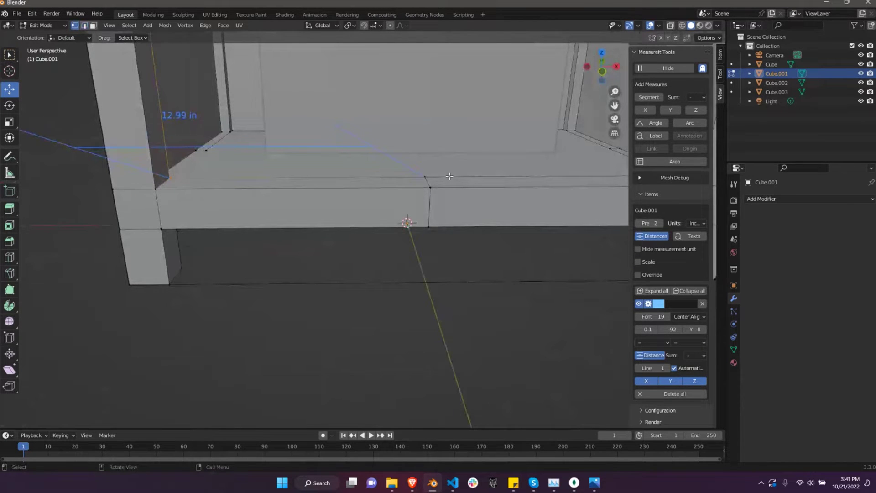
{"action": "scroll", "coordinate": [274, 108], "scroll_direction": "down", "scroll_amount": 5}
{"action": "scroll", "coordinate": [285, 174], "scroll_direction": "up", "scroll_amount": 3, "text": "shift"}
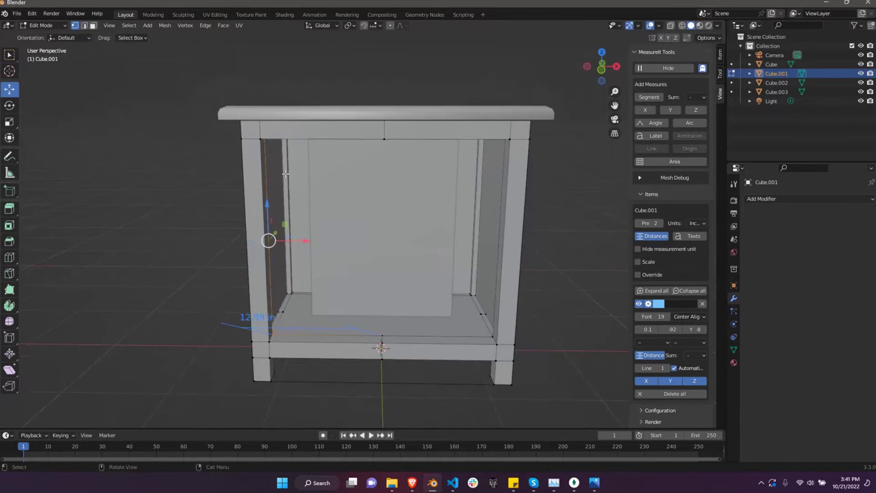
{"action": "scroll", "coordinate": [286, 174], "scroll_direction": "up", "scroll_amount": 5}
{"action": "middle_click_drag", "start_coordinate": [288, 229], "coordinate": [319, 196]}
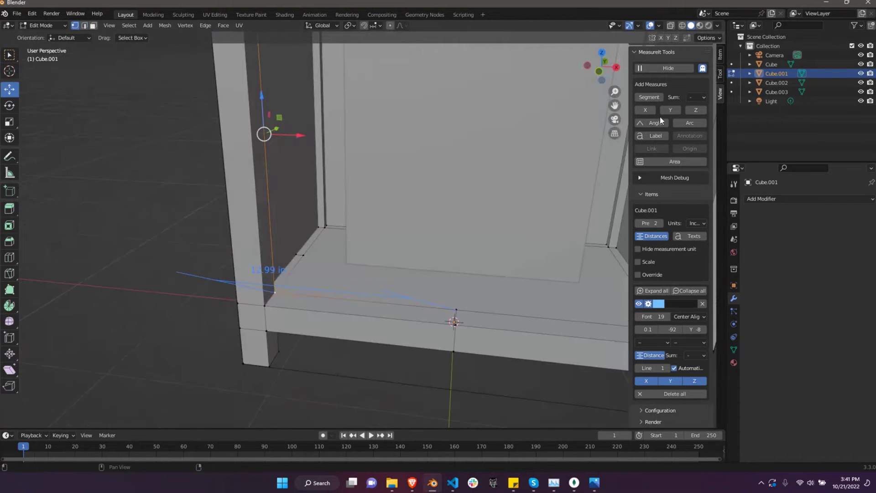
- Collapse the MeasureIt list, exit Edit Mode, and select door panel Cube.003
{"action": "left_click", "coordinate": [639, 194]}
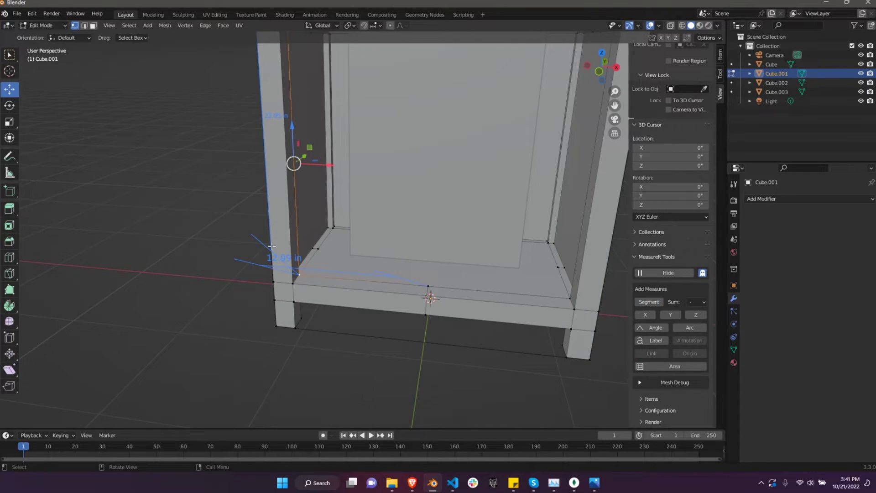
{"action": "scroll", "coordinate": [244, 207], "scroll_direction": "up", "scroll_amount": 5}
{"action": "mouse_move", "coordinate": [274, 228]}
{"action": "middle_mouse_down"}
{"action": "mouse_move", "coordinate": [243, 207]}
{"action": "mouse_move", "coordinate": [261, 232]}
{"action": "middle_mouse_up"}
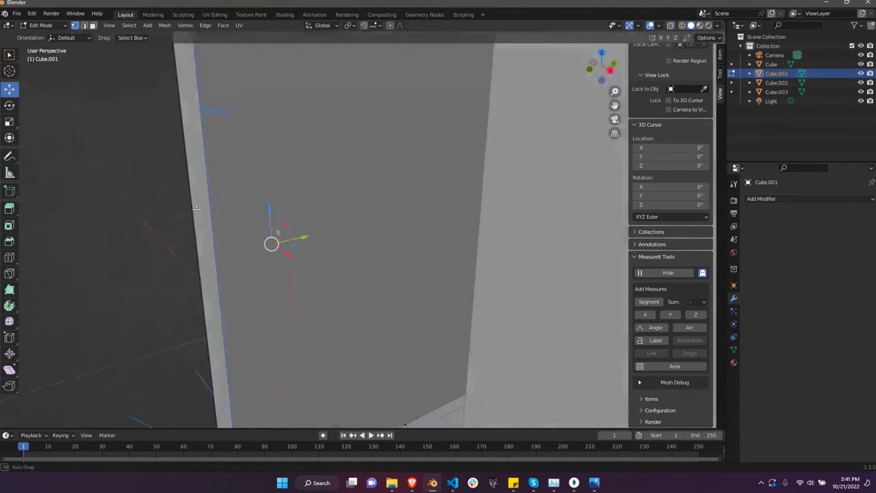
{"action": "key", "text": "Tab"}
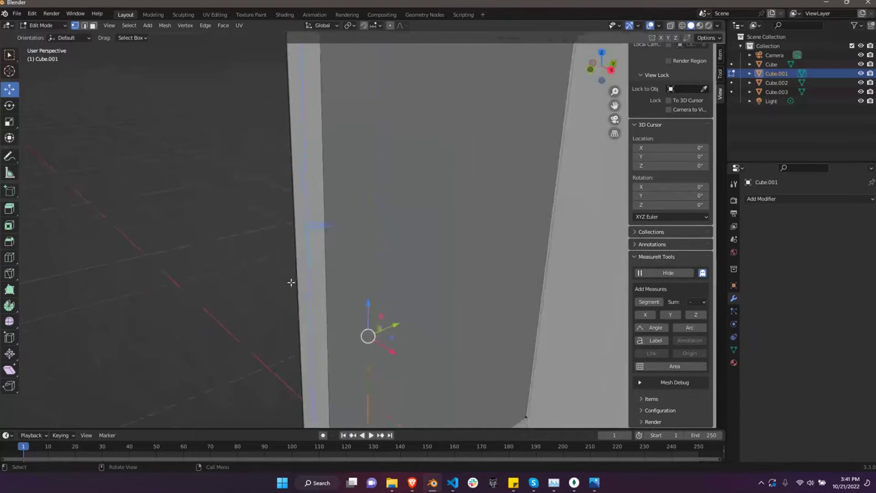
{"action": "scroll", "coordinate": [261, 232], "scroll_direction": "down", "scroll_amount": 3}
{"action": "scroll", "coordinate": [260, 232], "scroll_direction": "down", "scroll_amount": 3}
{"action": "left_click", "coordinate": [371, 270]}
{"action": "middle_click_drag", "start_coordinate": [371, 267], "coordinate": [658, 133]}
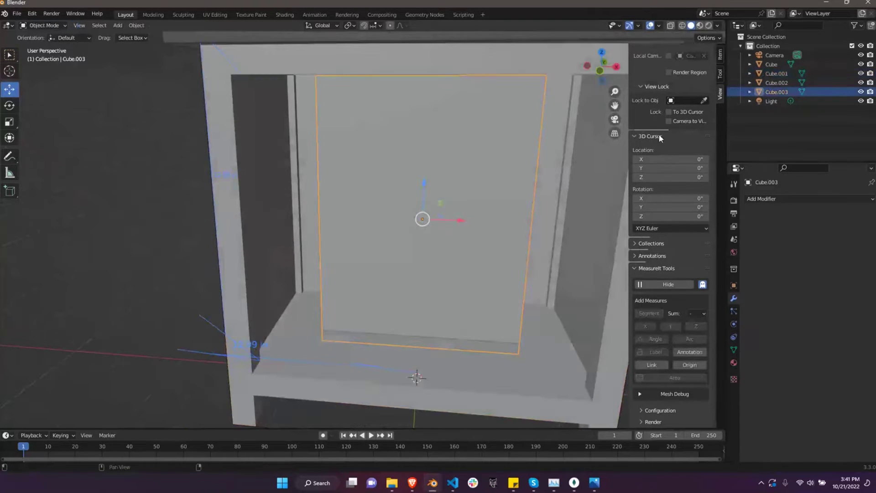
- Set the door panel's rough height (about 22.9 inches) and width (about 13 inches) in the Item panel
{"action": "mouse_move", "coordinate": [712, 96]}
{"action": "scroll", "coordinate": [668, 221], "scroll_direction": "down", "scroll_amount": 3}
{"action": "scroll", "coordinate": [668, 220], "scroll_direction": "up", "scroll_amount": 3}
{"action": "left_click", "coordinate": [720, 54]}
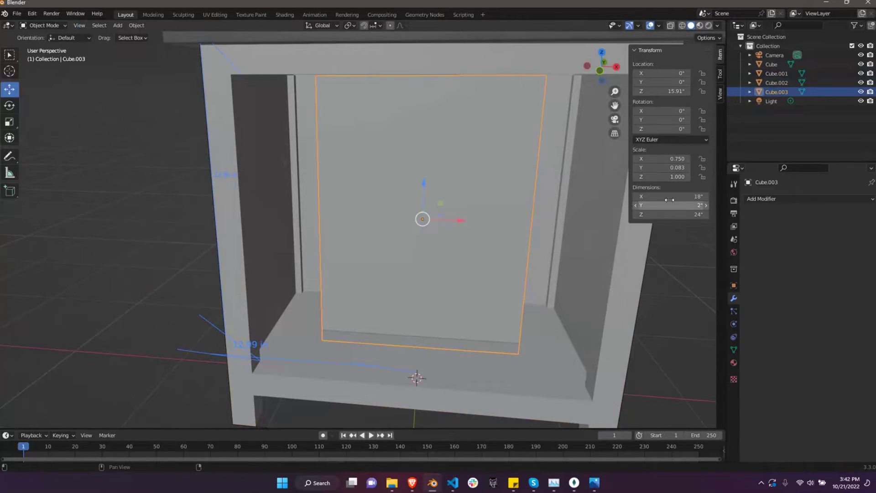
{"action": "left_click", "coordinate": [674, 215]}
{"action": "type", "text": "22.9"}
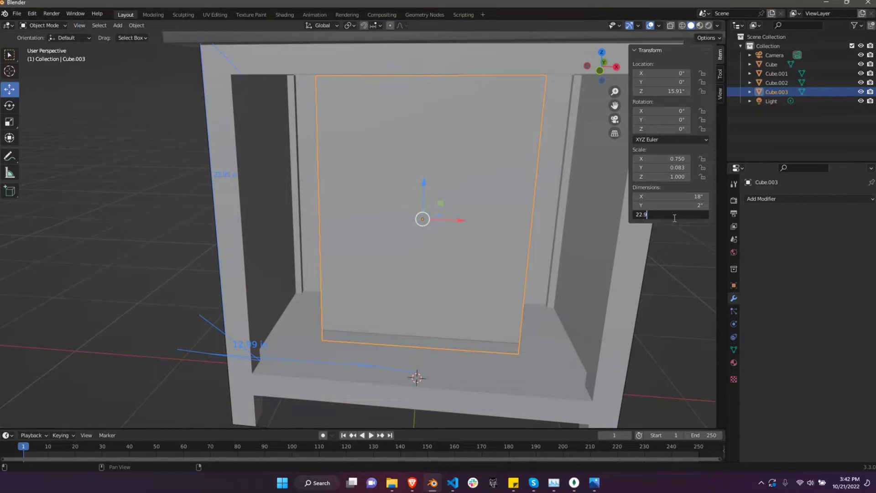
{"action": "key", "text": "Return"}
{"action": "left_click", "coordinate": [686, 196]}
{"action": "type", "text": "12.99"}
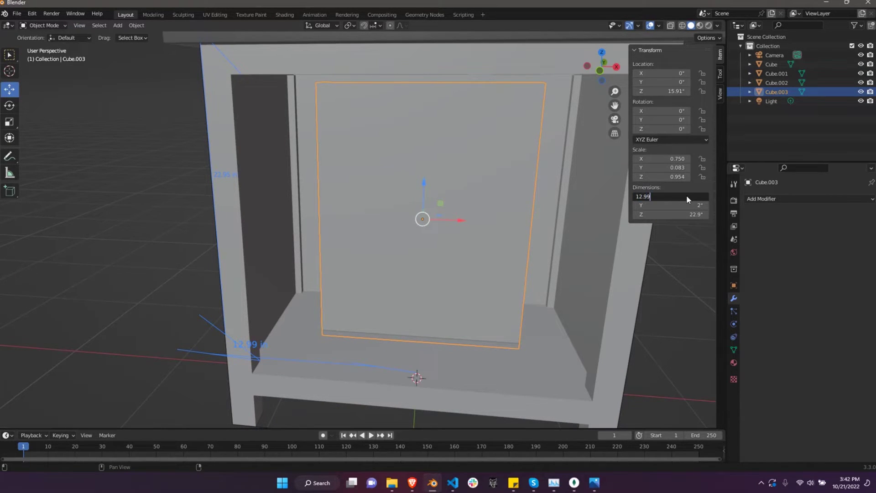
{"action": "key", "text": "Return"}
- Move the door into the cabinet's left front opening using front and side views
{"action": "scroll", "coordinate": [488, 269], "scroll_direction": "down", "scroll_amount": 3}
{"action": "middle_click_drag", "start_coordinate": [488, 269], "coordinate": [447, 281]}
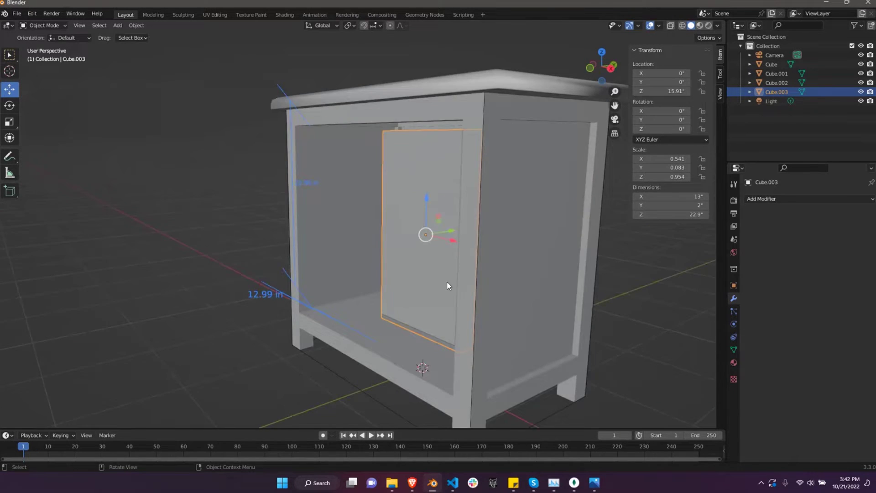
{"action": "scroll", "coordinate": [670, 205], "scroll_direction": "down", "scroll_amount": 1, "text": "ctrl"}
{"action": "scroll", "coordinate": [670, 205], "scroll_direction": "up", "scroll_amount": 1, "text": "ctrl"}
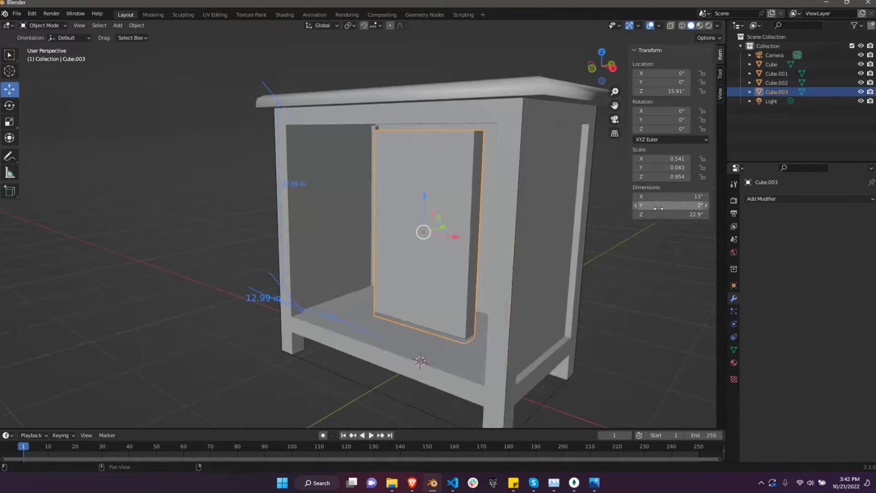
{"action": "mouse_move", "coordinate": [444, 225]}
{"action": "left_mouse_down"}
{"action": "mouse_move", "coordinate": [381, 244]}
{"action": "mouse_move", "coordinate": [384, 258]}
{"action": "left_mouse_up"}
{"action": "key", "text": "KP_1"}
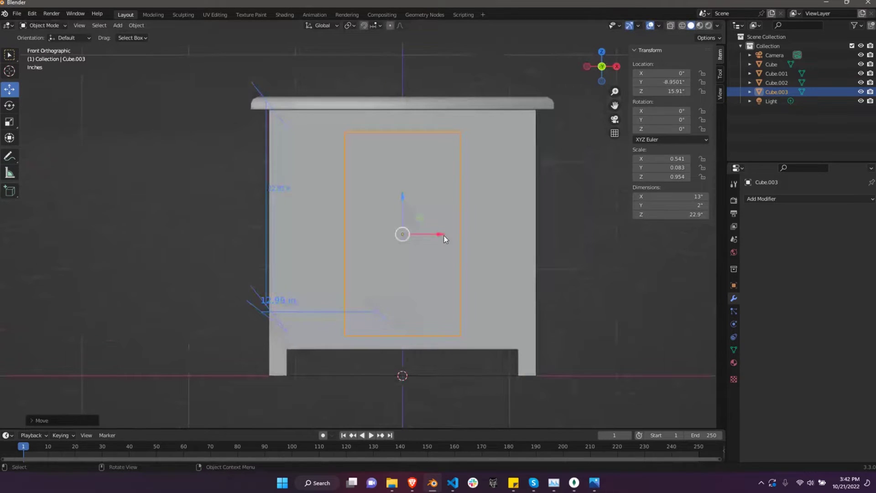
{"action": "left_click", "coordinate": [681, 25]}
{"action": "scroll", "coordinate": [461, 246], "scroll_direction": "up", "scroll_amount": 2}
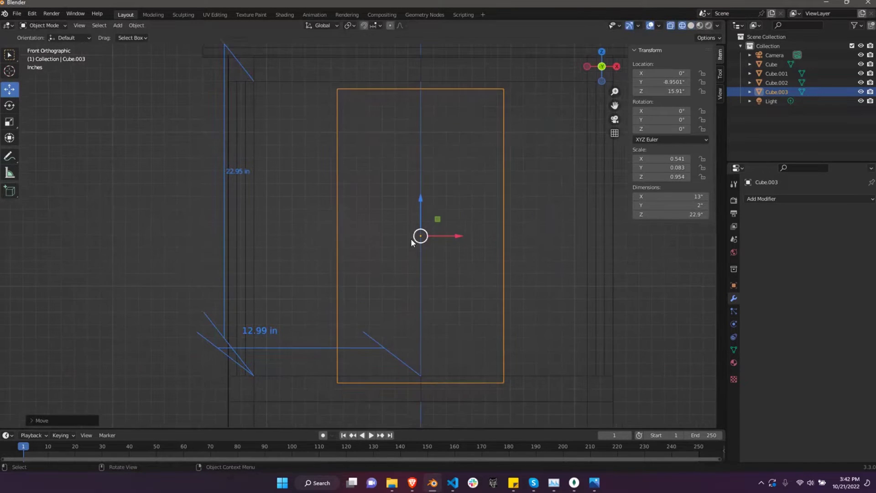
{"action": "left_click_drag", "start_coordinate": [432, 195], "coordinate": [433, 181]}
{"action": "left_click_drag", "start_coordinate": [463, 217], "coordinate": [383, 223]}
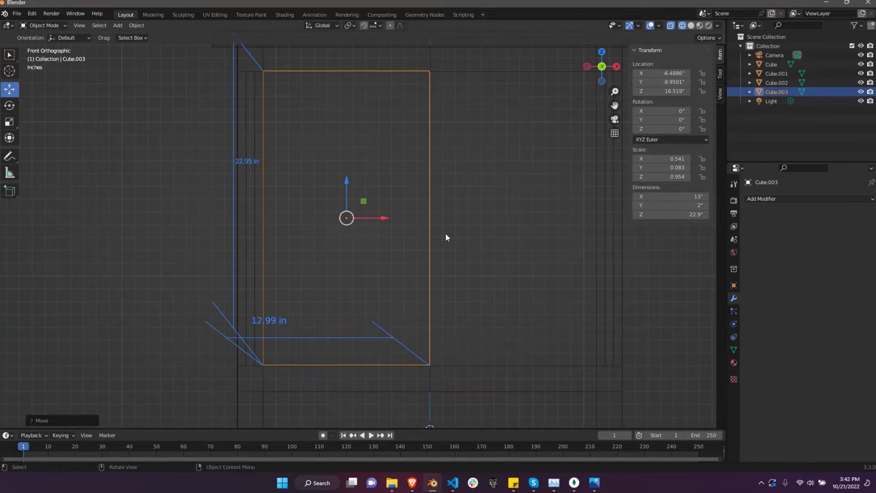
{"action": "key", "text": "KP_3"}
{"action": "left_click_drag", "start_coordinate": [347, 221], "coordinate": [382, 220]}
{"action": "mouse_move", "coordinate": [382, 220]}
{"action": "middle_mouse_down"}
{"action": "mouse_move", "coordinate": [329, 242]}
{"action": "mouse_move", "coordinate": [365, 231]}
{"action": "middle_mouse_up"}
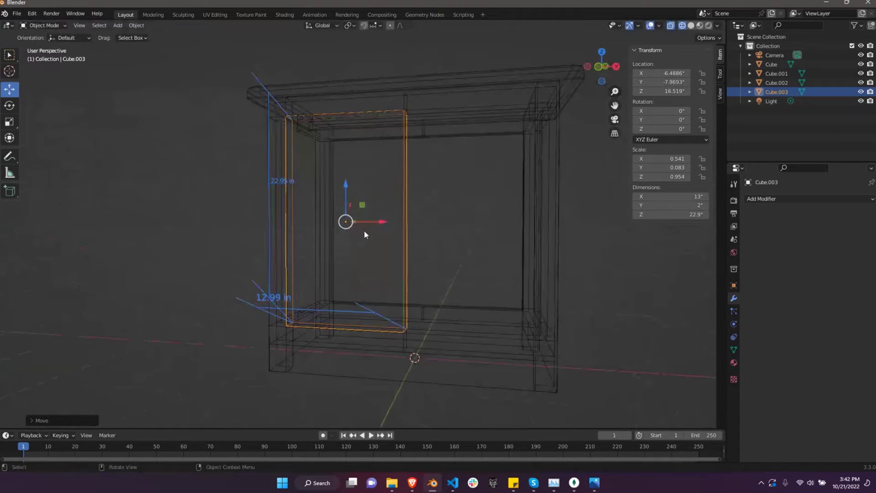
- Set the door thickness to 1.5 inches and nudge it flush with the cabinet front
{"action": "left_click", "coordinate": [688, 209]}
{"action": "type", "text": "1.5"}
{"action": "key", "text": "Return"}
{"action": "mouse_move", "coordinate": [617, 267]}
{"action": "middle_mouse_down"}
{"action": "mouse_move", "coordinate": [564, 251]}
{"action": "mouse_move", "coordinate": [369, 255]}
{"action": "middle_mouse_up"}
{"action": "key", "text": "KP_3"}
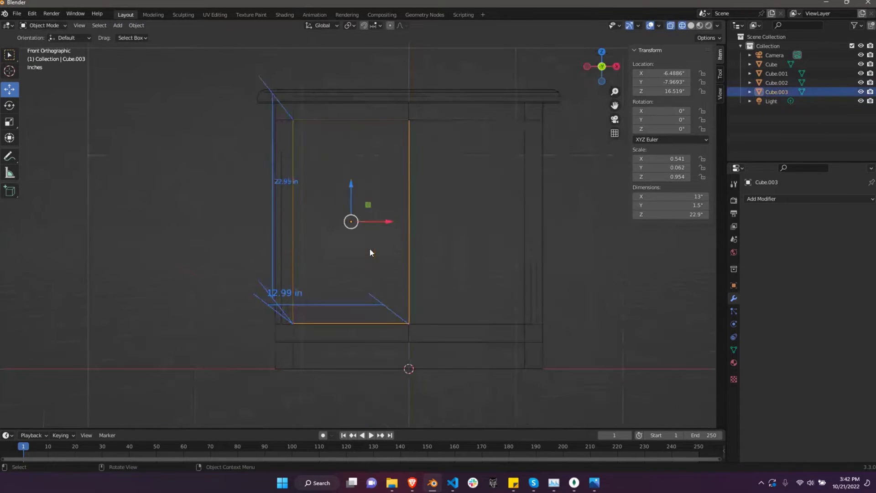
{"action": "middle_click_drag", "start_coordinate": [351, 258], "coordinate": [364, 295], "text": "shift"}
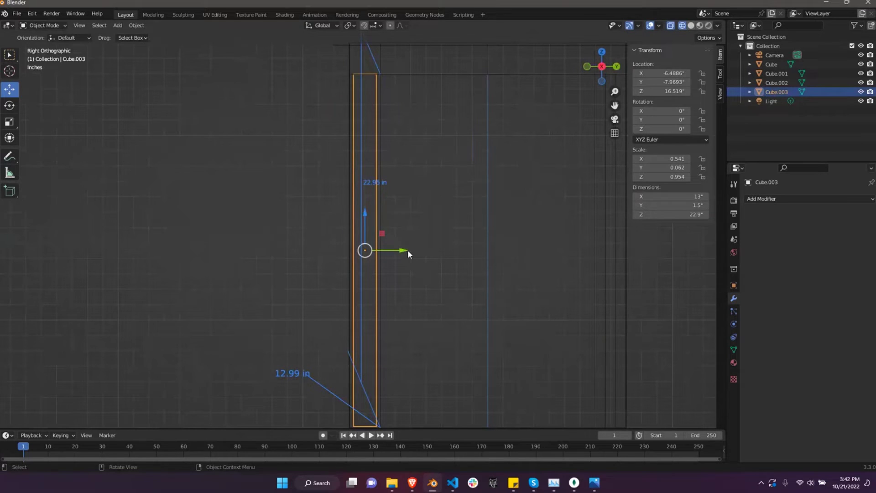
{"action": "left_click_drag", "start_coordinate": [360, 223], "coordinate": [357, 223]}
{"action": "mouse_move", "coordinate": [358, 218]}
{"action": "middle_mouse_down"}
{"action": "mouse_move", "coordinate": [403, 237]}
{"action": "mouse_move", "coordinate": [679, 221]}
{"action": "middle_mouse_up"}
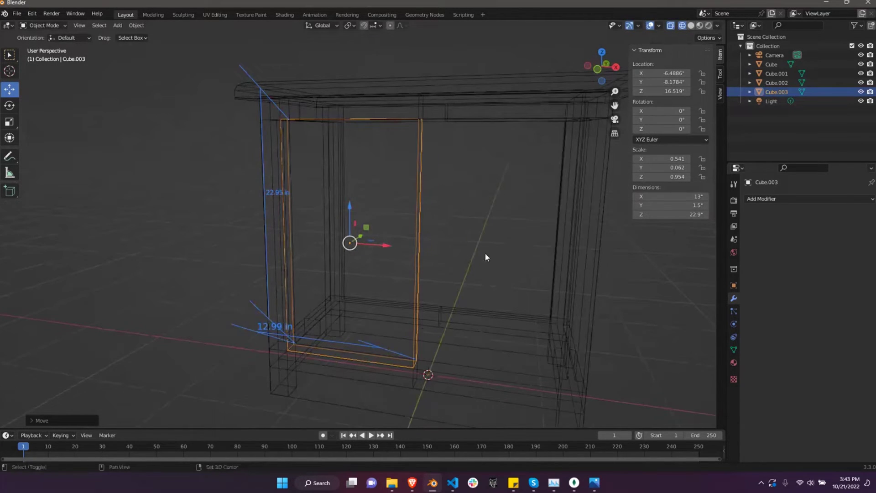
{"action": "middle_click_drag", "start_coordinate": [484, 253], "coordinate": [462, 239], "text": "shift"}
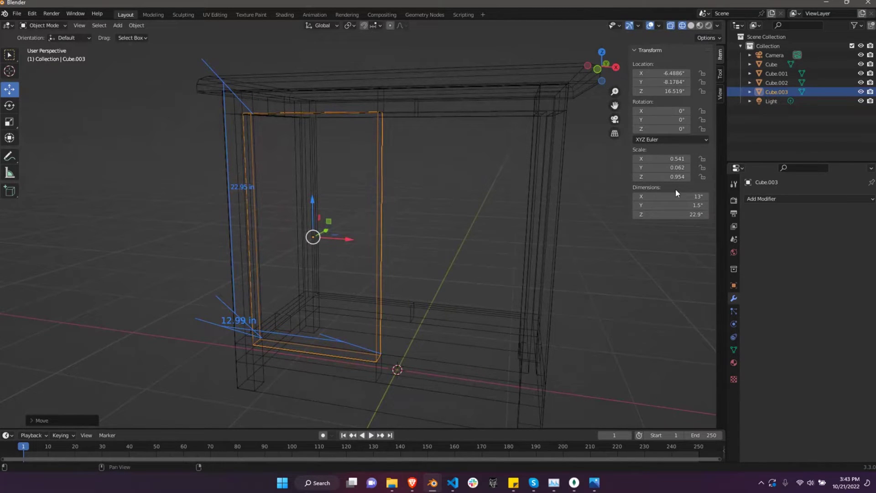
- Set the door height to 22.8 inches, checking it in solid shading
{"action": "left_click", "coordinate": [671, 214]}
{"action": "type", "text": "22"}
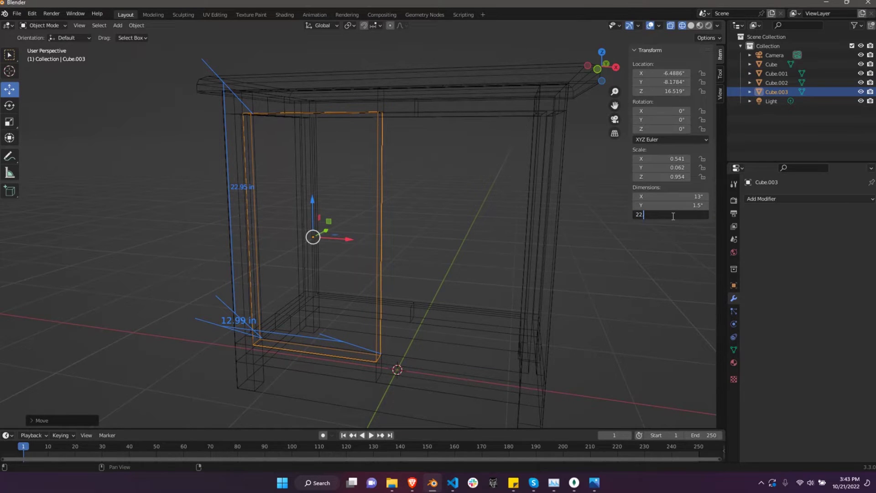
{"action": "key", "text": "Return"}
{"action": "left_click", "coordinate": [437, 209]}
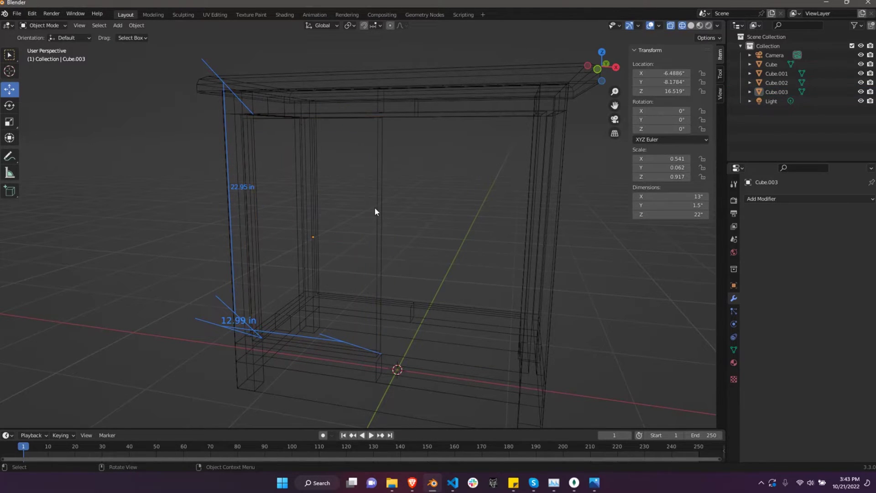
{"action": "left_click", "coordinate": [376, 211]}
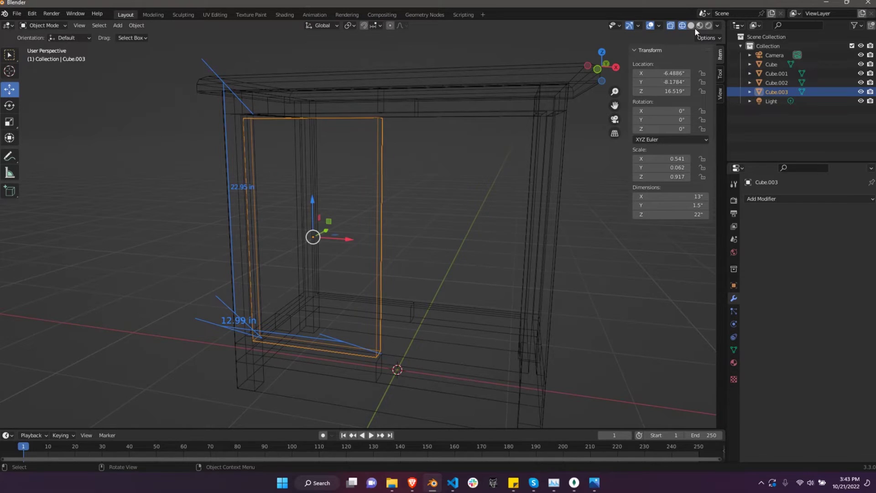
{"action": "left_click", "coordinate": [690, 26]}
{"action": "middle_click_drag", "start_coordinate": [374, 187], "coordinate": [383, 176]}
{"action": "scroll", "coordinate": [383, 176], "scroll_direction": "up", "scroll_amount": 2}
{"action": "left_click", "coordinate": [686, 214]}
{"action": "type", "text": "22.8"}
{"action": "key", "text": "Return"}
- In a see-through front view, set the door width to 12.8 inches
{"action": "left_click", "coordinate": [609, 220]}
{"action": "mouse_move", "coordinate": [540, 248]}
{"action": "middle_mouse_down"}
{"action": "mouse_move", "coordinate": [387, 287]}
{"action": "mouse_move", "coordinate": [385, 265]}
{"action": "middle_mouse_up"}
{"action": "left_click", "coordinate": [390, 254]}
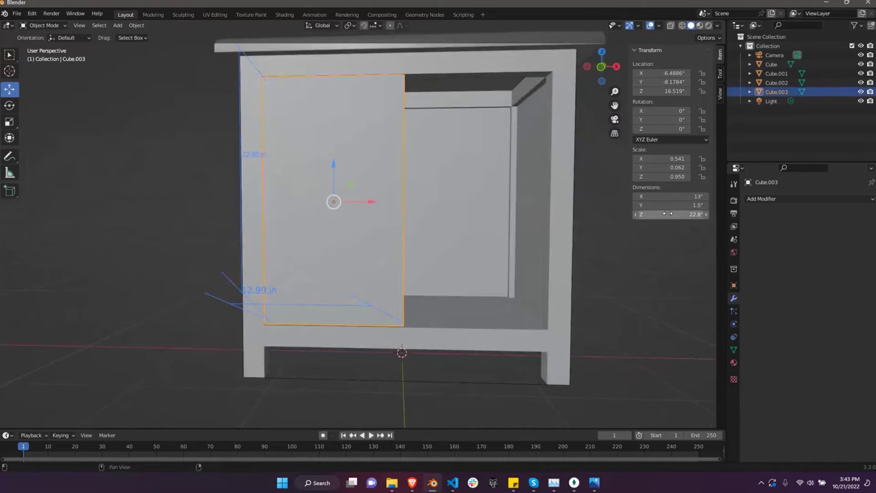
{"action": "key", "text": "KP_1"}
{"action": "key", "text": "shift+z"}
{"action": "left_click_drag", "start_coordinate": [360, 189], "coordinate": [363, 189]}
{"action": "left_click", "coordinate": [671, 197]}
{"action": "type", "text": "12"}
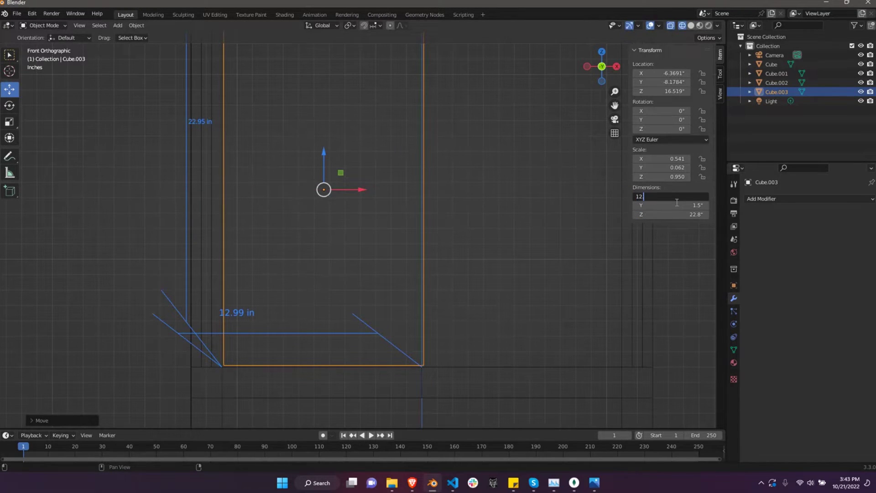
{"action": "type", "text": ".99in.8"}
{"action": "key", "text": "Return"}
- Fine-tune the door's sideways position within the left opening
{"action": "scroll", "coordinate": [431, 248], "scroll_direction": "down", "scroll_amount": 2}
{"action": "left_click_drag", "start_coordinate": [374, 202], "coordinate": [374, 202]}
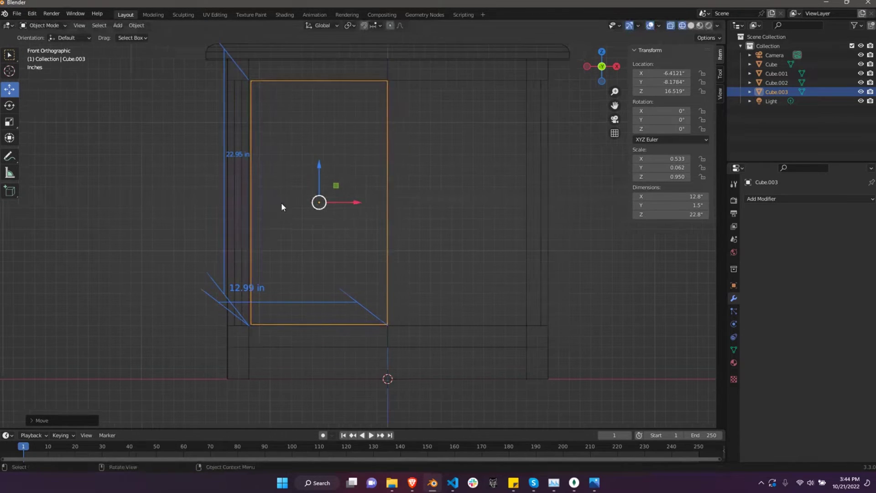
{"action": "scroll", "coordinate": [319, 219], "scroll_direction": "up", "scroll_amount": 2}
{"action": "left_click_drag", "start_coordinate": [364, 226], "coordinate": [362, 226]}
{"action": "middle_click_drag", "start_coordinate": [408, 215], "coordinate": [376, 222]}
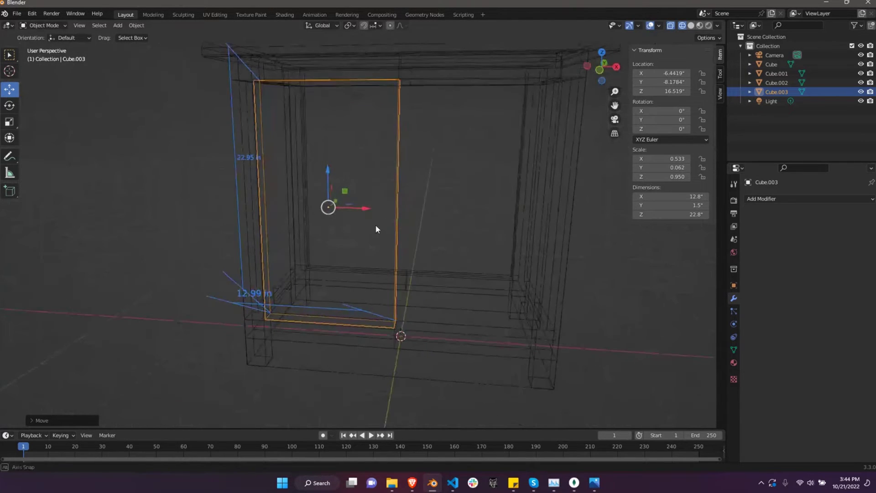
{"action": "left_click", "coordinate": [376, 224], "text": "shift"}
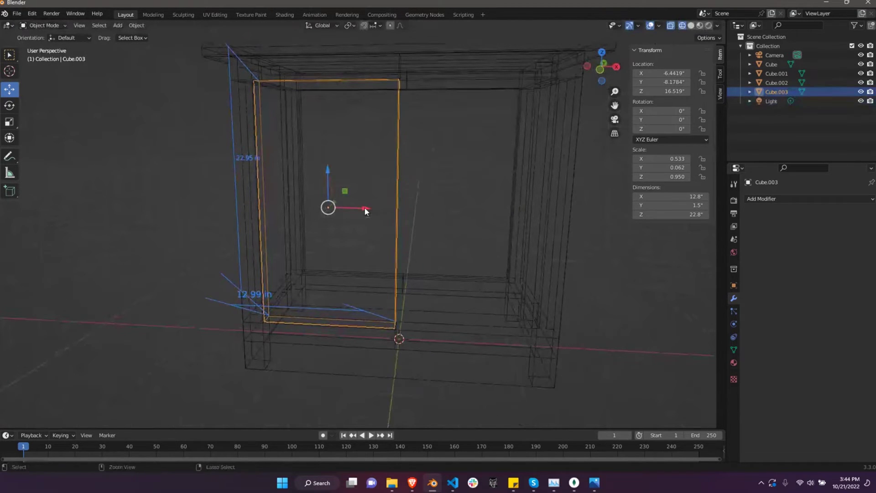
{"action": "middle_click_drag", "start_coordinate": [434, 208], "coordinate": [409, 211]}
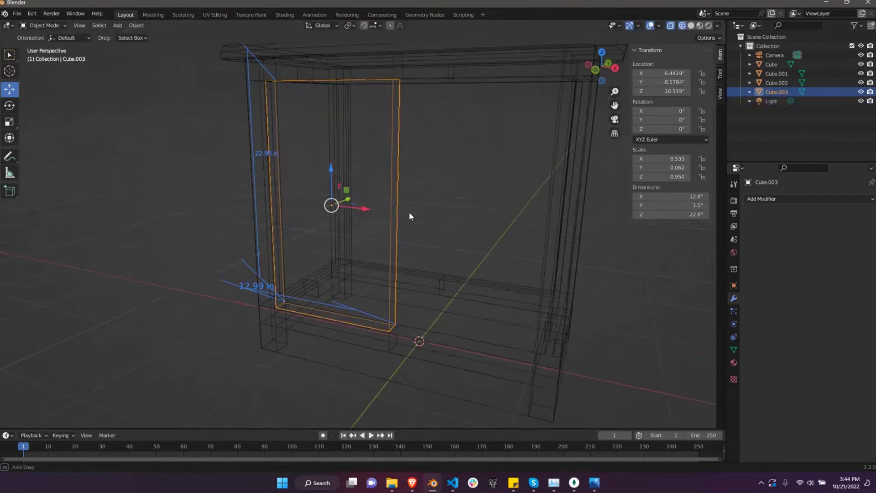
{"action": "key", "text": "Tab"}
- Inset the door's front face to create a border around an inner panel
{"action": "key", "text": "3"}
{"action": "left_click", "coordinate": [327, 220]}
{"action": "key", "text": "KP_1"}
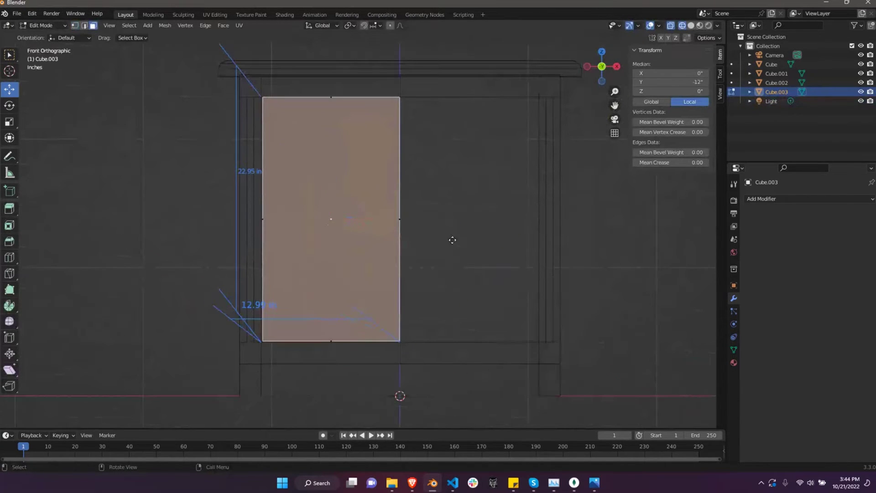
{"action": "key", "text": "e"}
{"action": "right_click", "coordinate": [516, 291]}
{"action": "key", "text": "s"}
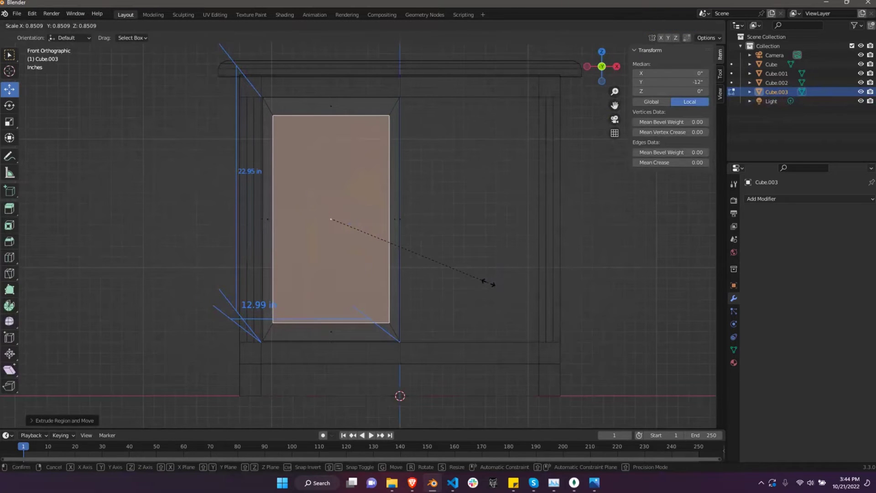
{"action": "left_click", "coordinate": [485, 281]}
{"action": "middle_click_drag", "start_coordinate": [413, 247], "coordinate": [391, 252], "text": "shift"}
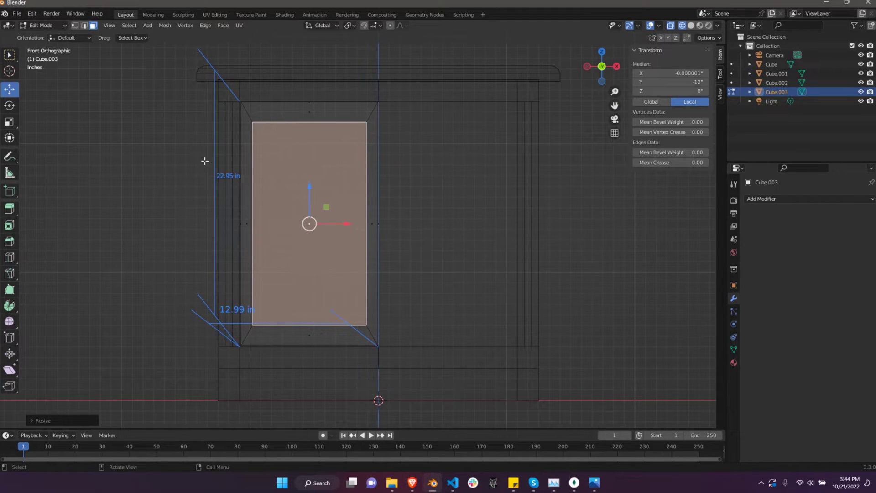
{"action": "key", "text": "s"}
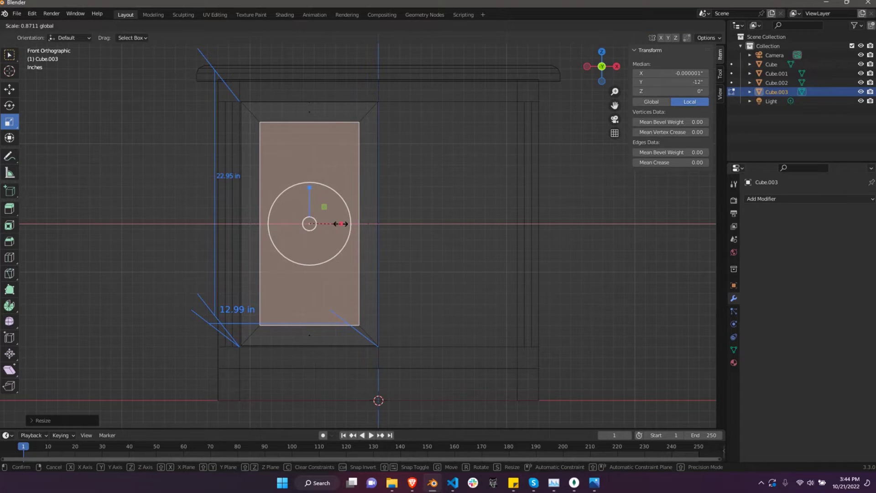
{"action": "left_click", "coordinate": [341, 224]}
{"action": "left_click", "coordinate": [94, 144]}
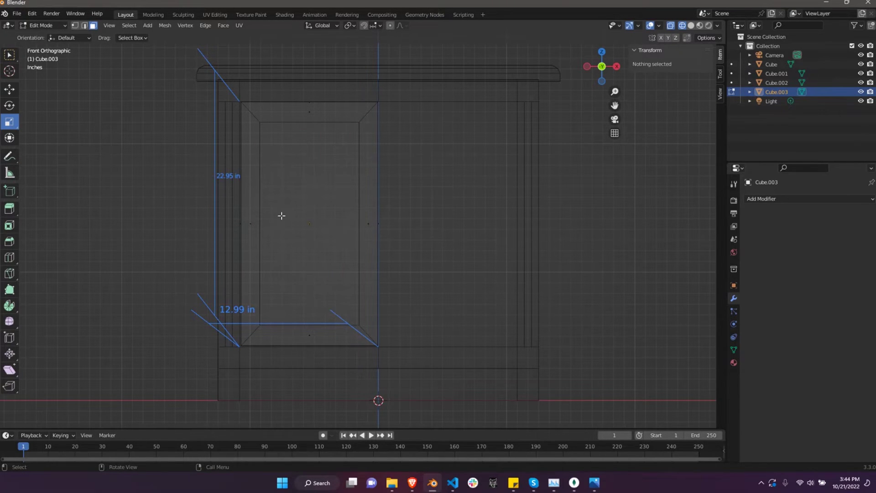
- Push the inner panel face back to form a recessed door panel
{"action": "mouse_move", "coordinate": [282, 216]}
{"action": "middle_mouse_down"}
{"action": "mouse_move", "coordinate": [311, 217]}
{"action": "mouse_move", "coordinate": [300, 228]}
{"action": "middle_mouse_up"}
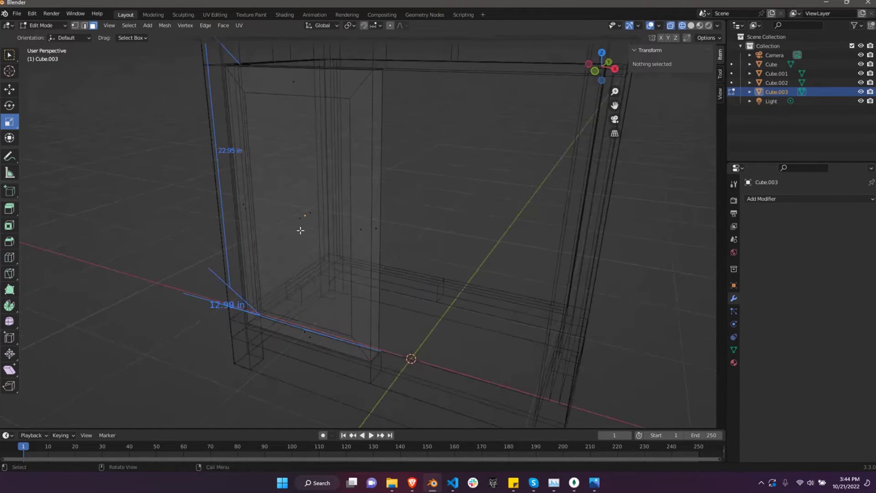
{"action": "left_click", "coordinate": [299, 228]}
{"action": "key", "text": "e"}
{"action": "key", "text": "Escape"}
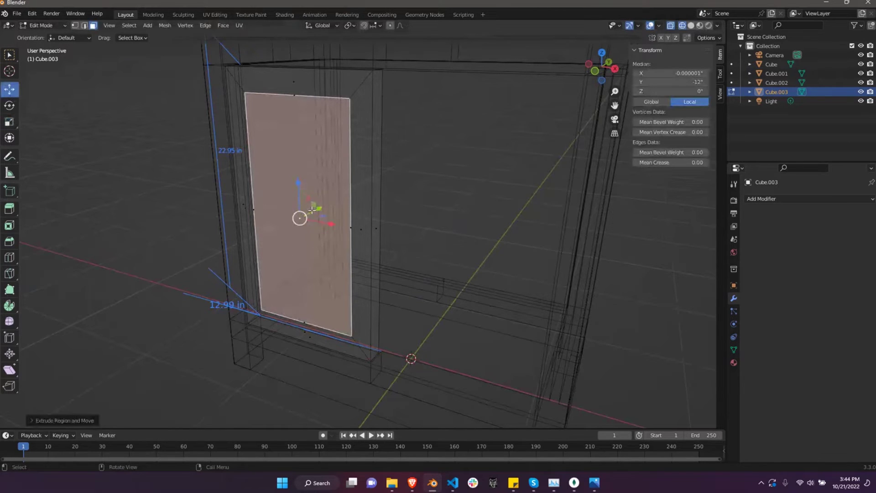
{"action": "key", "text": "g"}
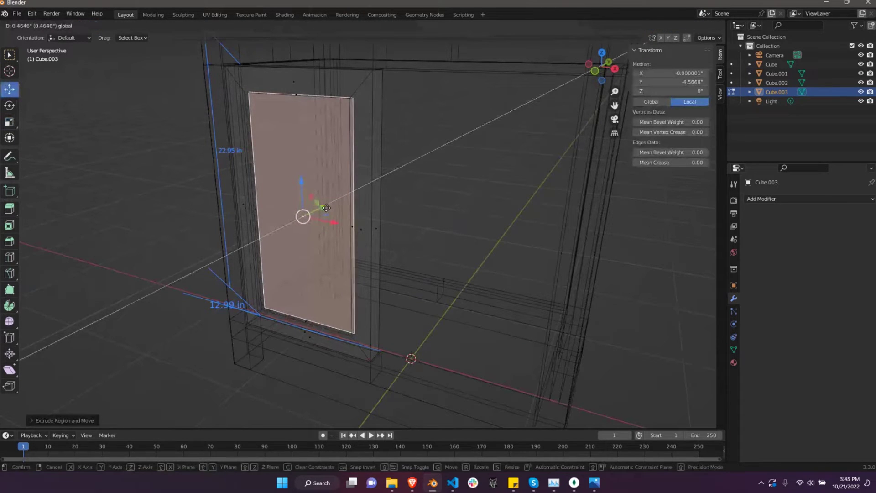
{"action": "left_click", "coordinate": [326, 207]}
{"action": "key", "text": "Tab"}
{"action": "mouse_move", "coordinate": [155, 206]}
{"action": "middle_mouse_down"}
{"action": "mouse_move", "coordinate": [230, 231]}
{"action": "mouse_move", "coordinate": [336, 163]}
{"action": "mouse_move", "coordinate": [366, 188]}
{"action": "middle_mouse_up"}
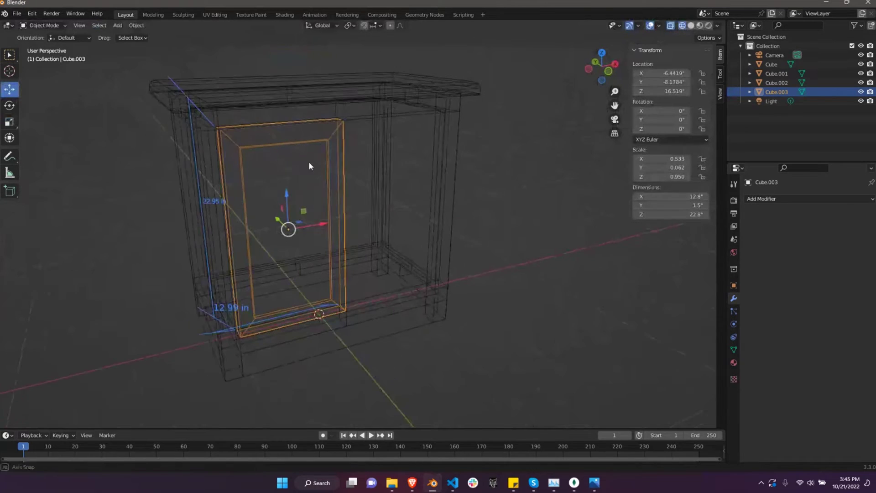
- Duplicate the door and slide the copy right into the cabinet's right opening
{"action": "key", "text": "shift+d"}
{"action": "right_click", "coordinate": [366, 188]}
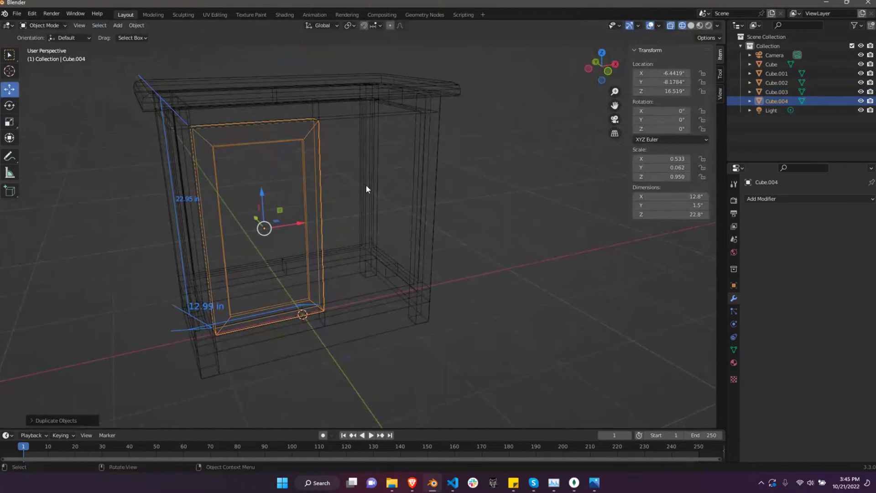
{"action": "key", "text": "KP_1"}
{"action": "left_click_drag", "start_coordinate": [311, 225], "coordinate": [506, 222]}
{"action": "scroll", "coordinate": [431, 233], "scroll_direction": "up", "scroll_amount": 3}
{"action": "scroll", "coordinate": [399, 223], "scroll_direction": "up", "scroll_amount": 2}
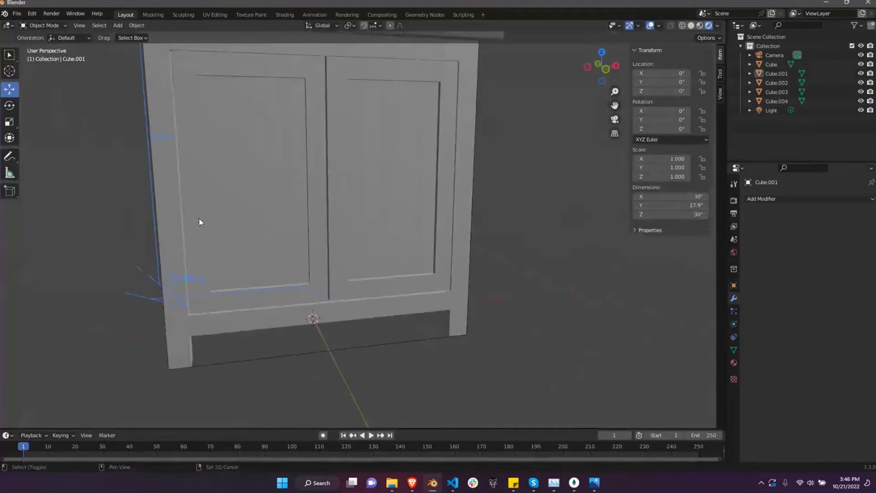
{"action": "key", "text": "shift+a"}
- Add a new cube and flatten it along X and Y into a thin bar
{"action": "left_click", "coordinate": [235, 227]}
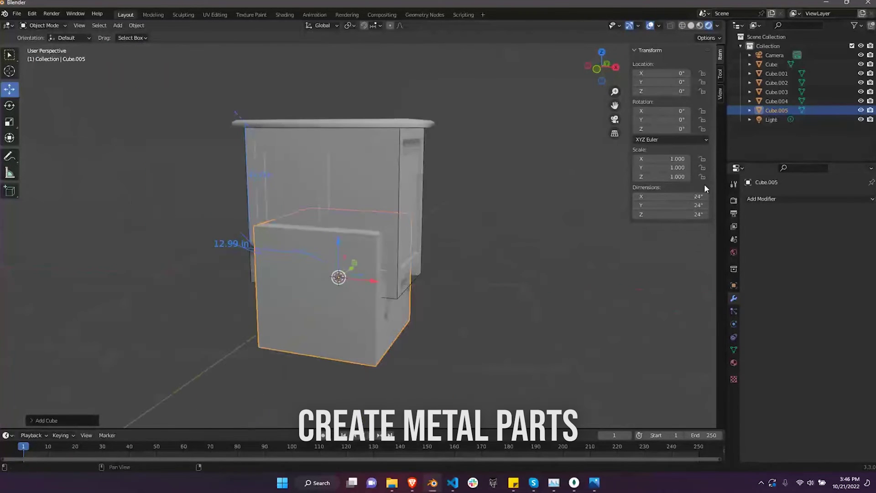
{"action": "key", "text": "s"}
{"action": "key", "text": "x"}
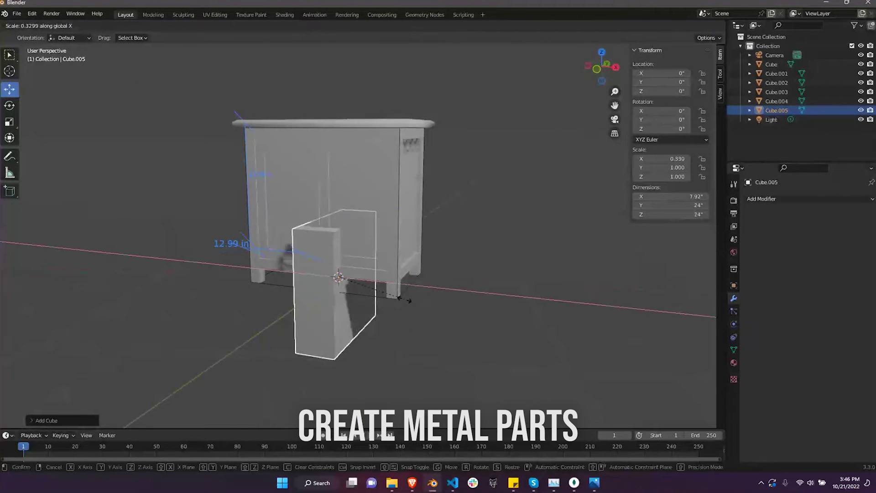
{"action": "left_click", "coordinate": [343, 277]}
{"action": "middle_click_drag", "start_coordinate": [343, 278], "coordinate": [562, 320]}
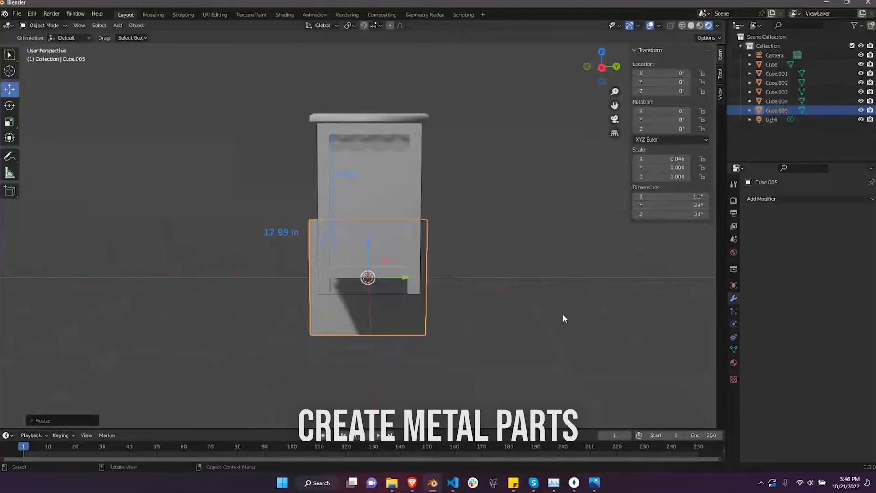
{"action": "key", "text": "s"}
{"action": "key", "text": "y"}
{"action": "left_click", "coordinate": [419, 289]}
- Shrink the bar uniformly, then widen it slightly along X
{"action": "middle_click_drag", "start_coordinate": [419, 289], "coordinate": [583, 328]}
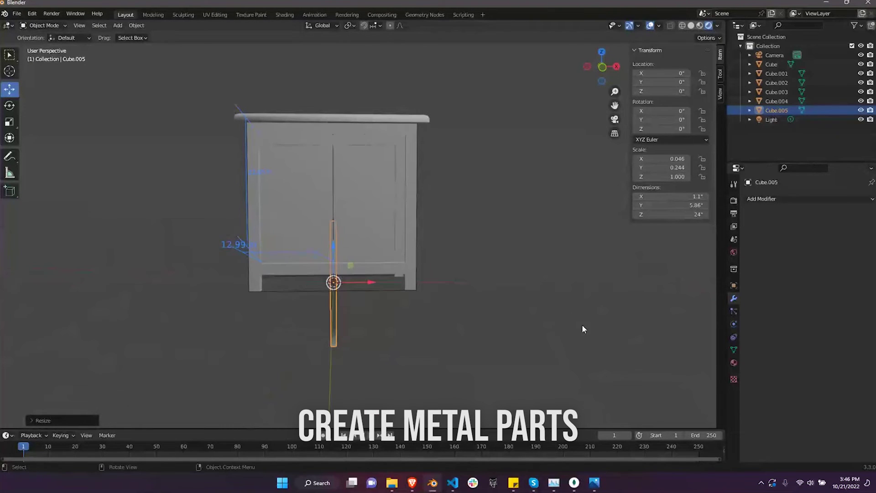
{"action": "key", "text": "s"}
{"action": "left_click", "coordinate": [403, 279]}
{"action": "key", "text": "s"}
{"action": "key", "text": "x"}
{"action": "left_click", "coordinate": [434, 280]}
- Move the bar onto the left door and set it against the door front
{"action": "key", "text": "g"}
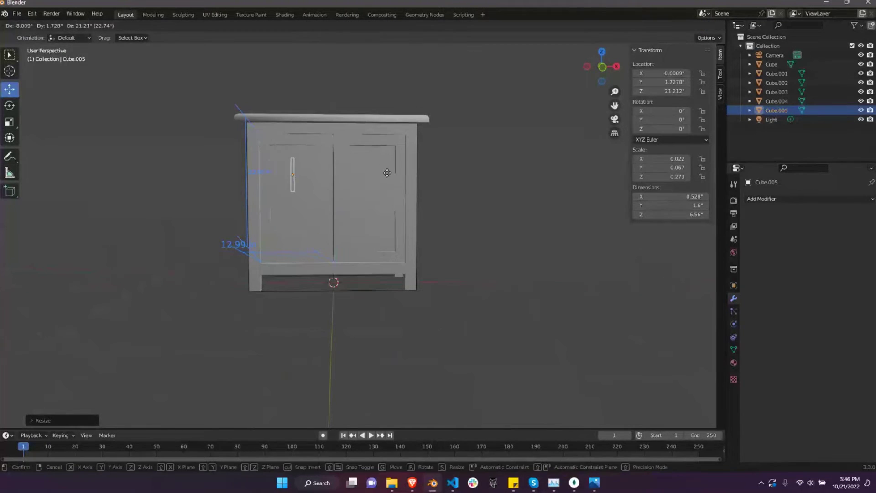
{"action": "left_click", "coordinate": [368, 171]}
{"action": "key", "text": "KP_3"}
{"action": "key", "text": "g"}
{"action": "left_click", "coordinate": [311, 189]}
{"action": "middle_click_drag", "start_coordinate": [286, 185], "coordinate": [386, 196]}
{"action": "scroll", "coordinate": [335, 171], "scroll_direction": "up", "scroll_amount": 3}
- Slide the handle sideways along X into position on the door
{"action": "key", "text": "g"}
{"action": "key", "text": "x"}
{"action": "left_click", "coordinate": [327, 163]}
{"action": "scroll", "coordinate": [327, 164], "scroll_direction": "up", "scroll_amount": 5}
{"action": "scroll", "coordinate": [338, 244], "scroll_direction": "down", "scroll_amount": 2}
{"action": "mouse_move", "coordinate": [348, 251]}
{"action": "middle_mouse_down"}
{"action": "mouse_move", "coordinate": [335, 251]}
{"action": "mouse_move", "coordinate": [344, 237]}
{"action": "middle_mouse_up"}
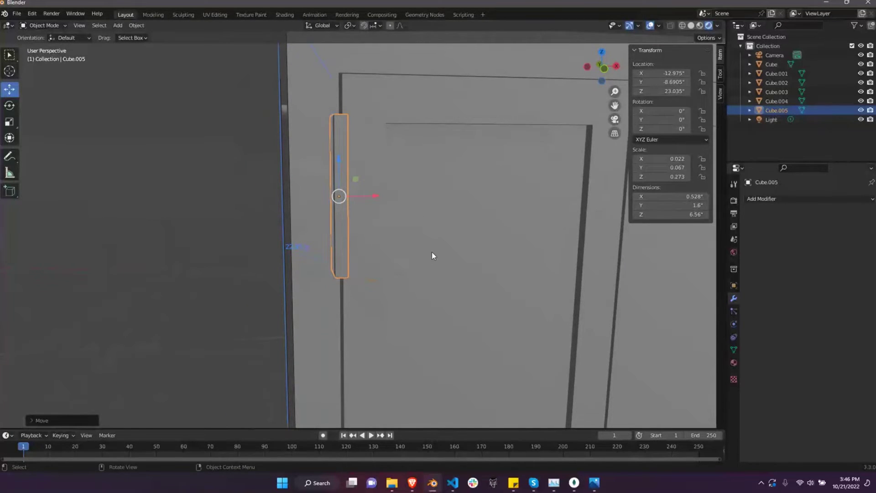
- Slim the handle along X, nudge it sideways, and switch to wireframe view
{"action": "key", "text": "s"}
{"action": "key", "text": "x"}
{"action": "left_click", "coordinate": [405, 239]}
{"action": "middle_click_drag", "start_coordinate": [404, 239], "coordinate": [274, 234]}
{"action": "key", "text": "s"}
{"action": "key", "text": "z"}
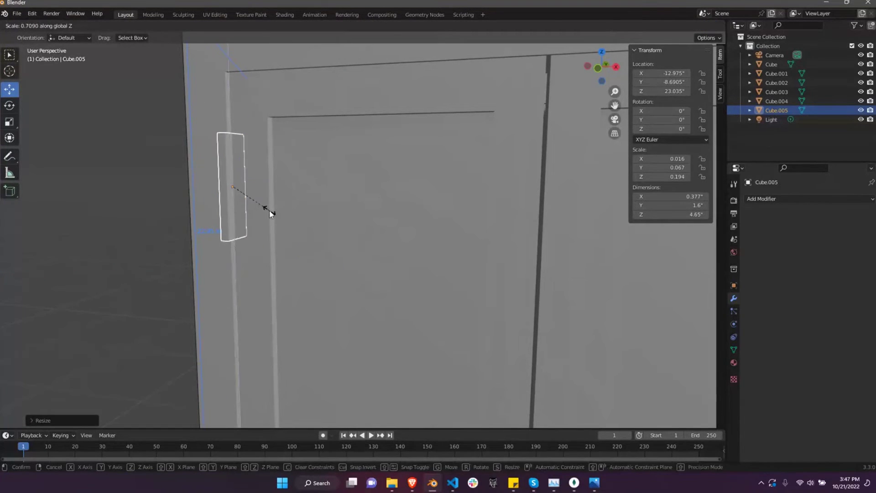
{"action": "key", "text": "Escape"}
{"action": "middle_click_drag", "start_coordinate": [211, 204], "coordinate": [284, 190]}
{"action": "left_click_drag", "start_coordinate": [284, 190], "coordinate": [291, 191]}
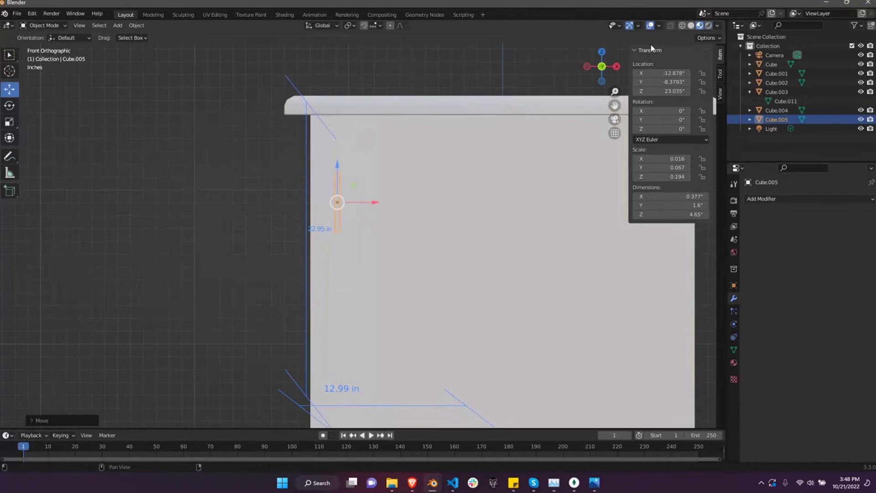
{"action": "left_click", "coordinate": [682, 25]}
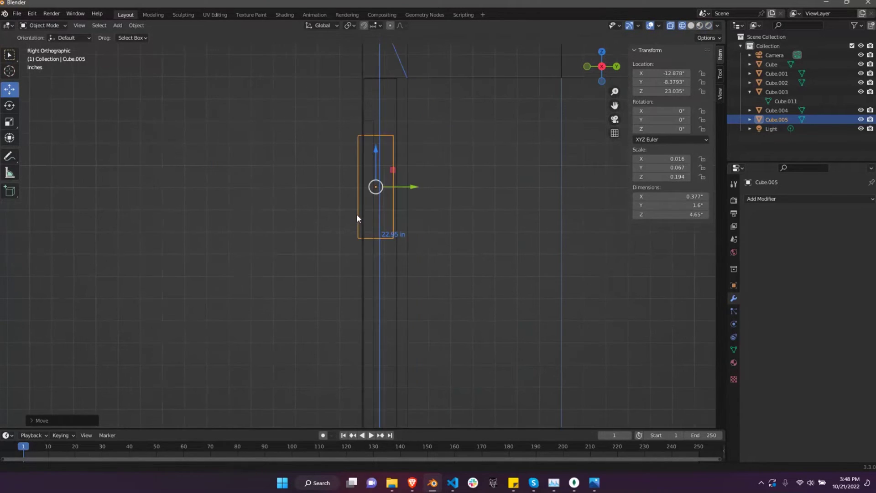
- Set the handle's depth along Y and cut an edge loop across it
{"action": "key", "text": "g"}
{"action": "key", "text": "y"}
{"action": "left_click", "coordinate": [470, 205]}
{"action": "mouse_move", "coordinate": [469, 206]}
{"action": "middle_mouse_down"}
{"action": "mouse_move", "coordinate": [425, 227]}
{"action": "mouse_move", "coordinate": [360, 226]}
{"action": "middle_mouse_up"}
{"action": "key", "text": "Tab"}
{"action": "left_click", "coordinate": [359, 226]}
{"action": "key", "text": "ctrl+r"}
{"action": "left_click", "coordinate": [359, 228]}
{"action": "right_click", "coordinate": [359, 228]}
- Isolate the handle in local view and reselect it
{"action": "scroll", "coordinate": [365, 219], "scroll_direction": "up", "scroll_amount": 1}
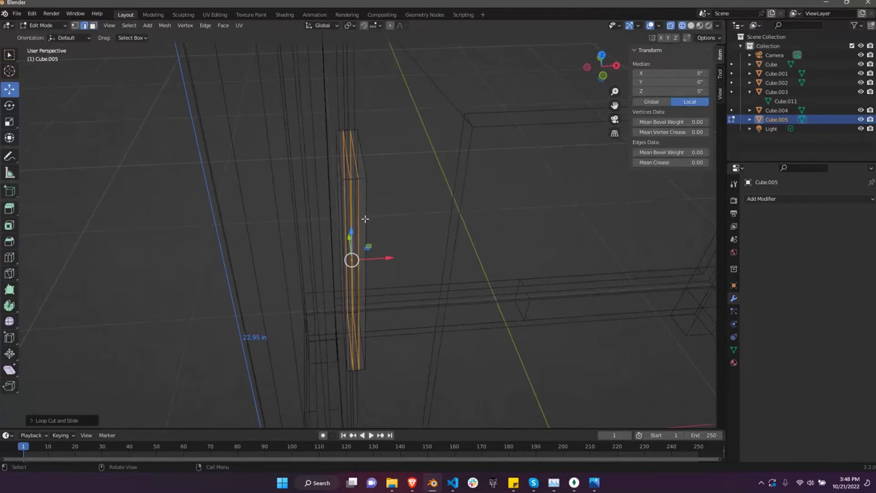
{"action": "left_click", "coordinate": [365, 219]}
{"action": "middle_click_drag", "start_coordinate": [350, 226], "coordinate": [350, 235]}
{"action": "key", "text": "3"}
{"action": "left_click", "coordinate": [352, 159]}
{"action": "key", "text": "KP_Divide"}
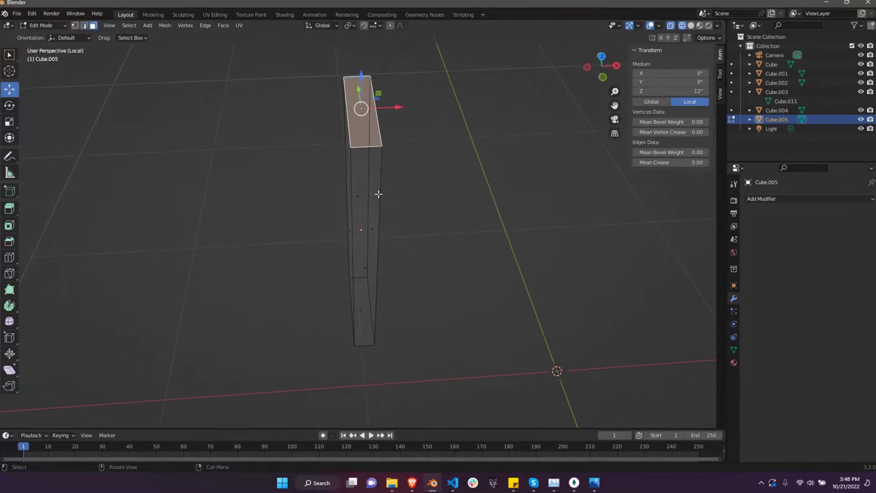
{"action": "key", "text": "Tab"}
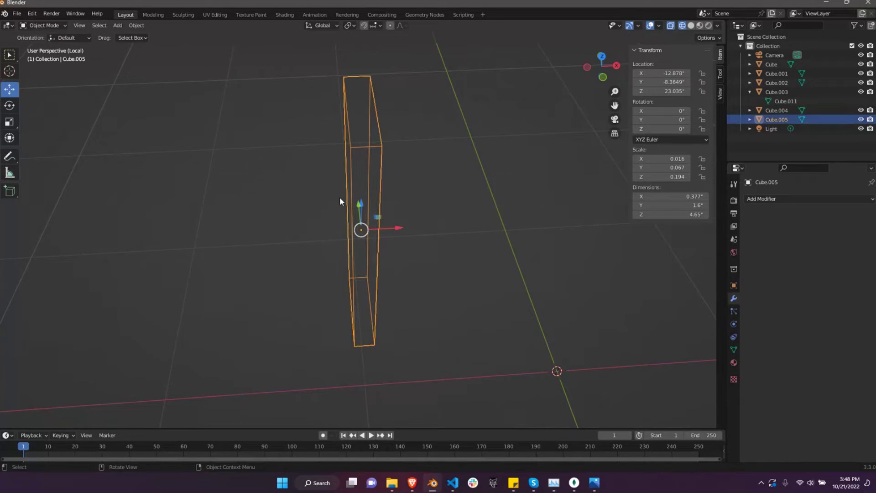
{"action": "left_click", "coordinate": [421, 229]}
{"action": "left_click", "coordinate": [364, 147]}
{"action": "mouse_move", "coordinate": [363, 147]}
{"action": "middle_mouse_down"}
{"action": "mouse_move", "coordinate": [315, 185]}
{"action": "mouse_move", "coordinate": [395, 187]}
{"action": "middle_mouse_up"}
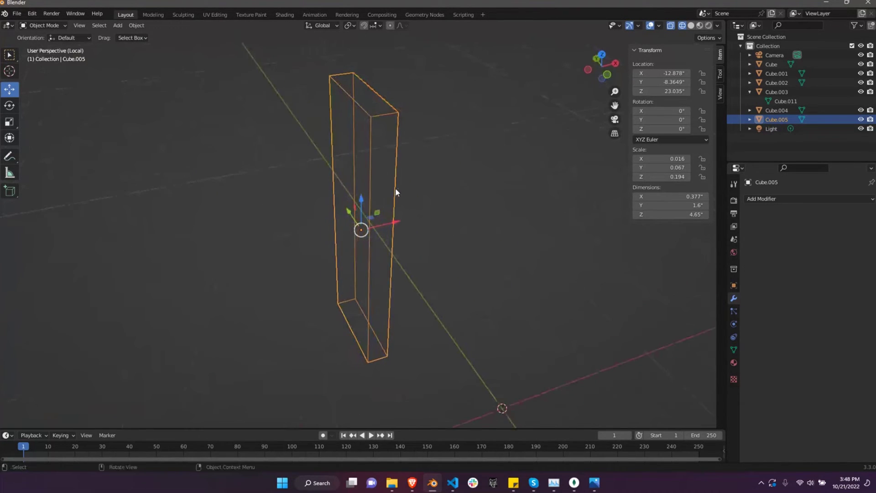
- Undo an unwanted vertical loop cut and select the handle's long front face
{"action": "key", "text": "Tab"}
{"action": "key", "text": "ctrl+r"}
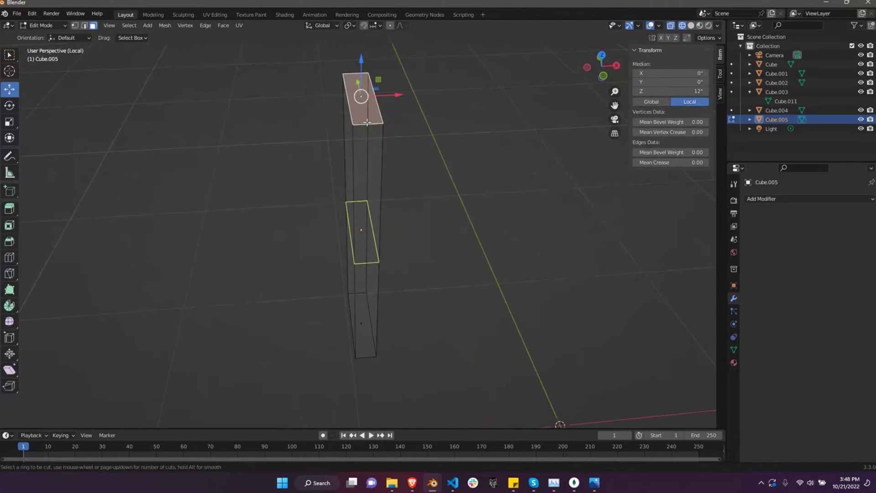
{"action": "left_click", "coordinate": [377, 182]}
{"action": "key", "text": "ctrl+z"}
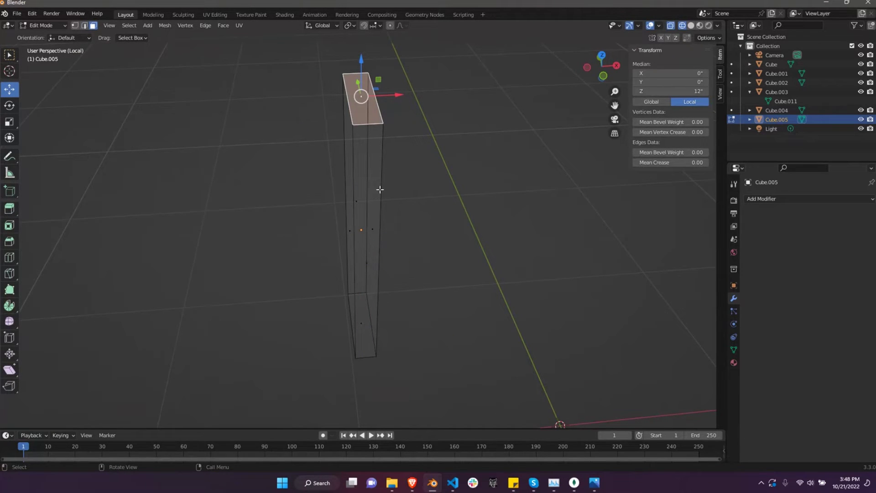
{"action": "left_click", "coordinate": [364, 250]}
{"action": "left_click", "coordinate": [9, 241]}
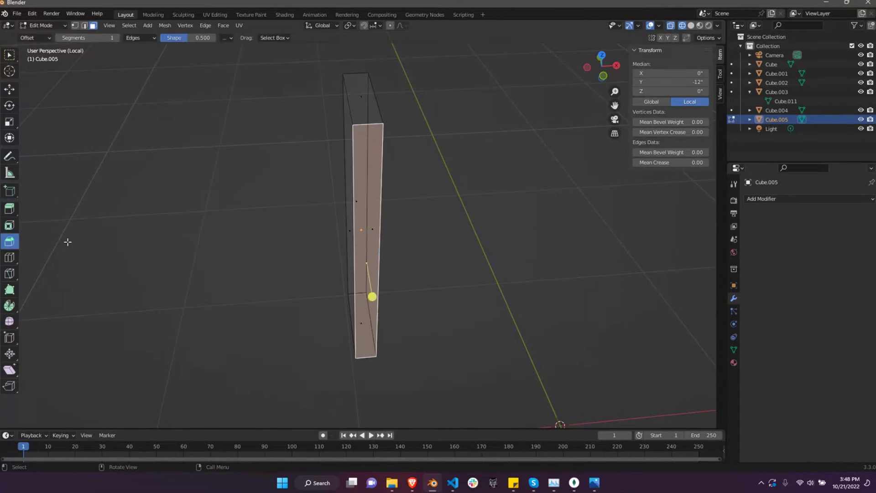
- Cut two edge loops around the handle
{"action": "left_click", "coordinate": [370, 321], "text": "alt"}
{"action": "middle_click_drag", "start_coordinate": [369, 321], "coordinate": [406, 134]}
{"action": "key", "text": "alt+a"}
{"action": "key", "text": "ctrl+r"}
{"action": "scroll", "coordinate": [404, 135], "scroll_direction": "up", "scroll_amount": 1}
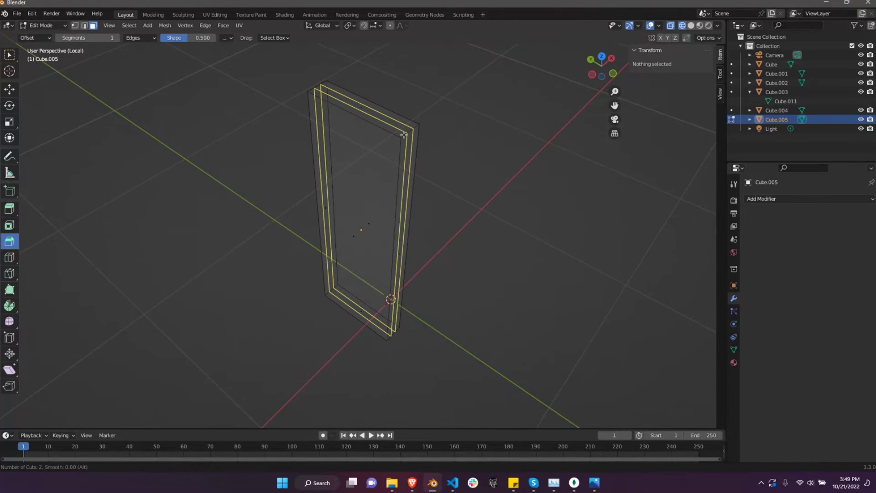
{"action": "left_click", "coordinate": [403, 135]}
- Push a vertical edge of the handle outward to curve it, abandoning a trial bevel
{"action": "key", "text": "2"}
{"action": "left_click", "coordinate": [394, 218]}
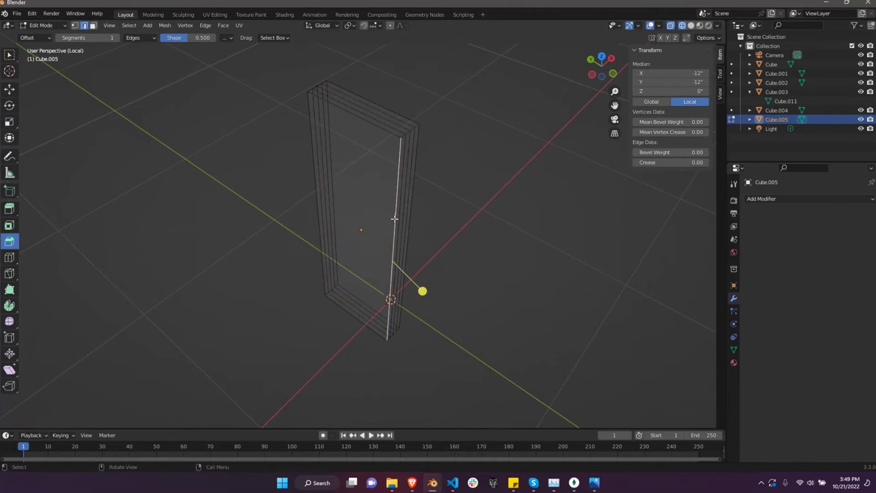
{"action": "left_click_drag", "start_coordinate": [438, 276], "coordinate": [449, 285]}
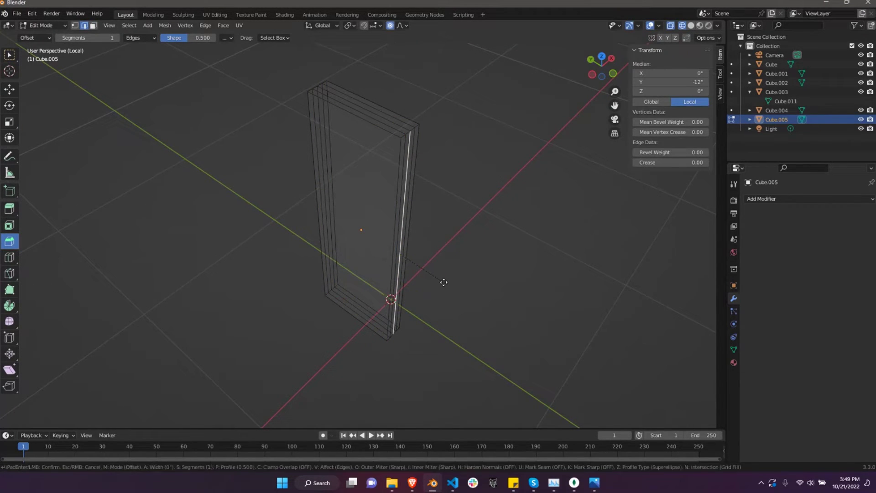
{"action": "key", "text": "Escape"}
{"action": "key", "text": "shift+space"}
{"action": "key", "text": "g"}
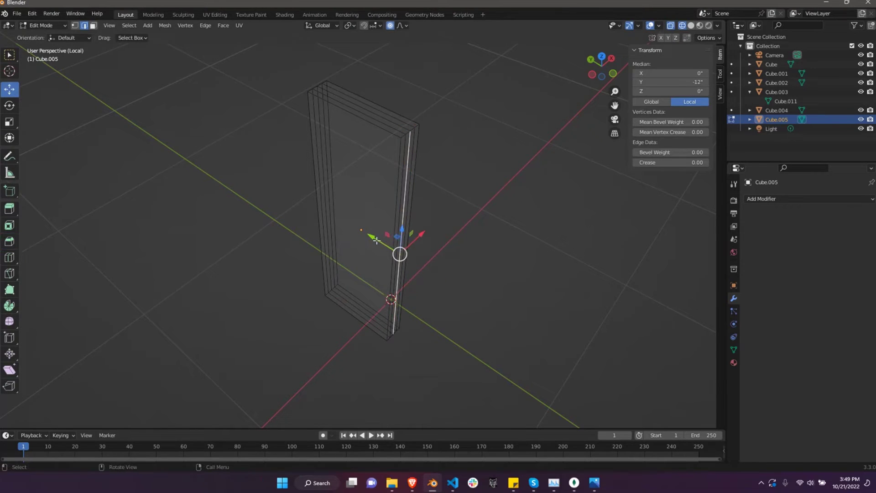
{"action": "left_click_drag", "start_coordinate": [376, 241], "coordinate": [388, 248]}
{"action": "scroll", "coordinate": [387, 247], "scroll_direction": "up", "scroll_amount": 5}
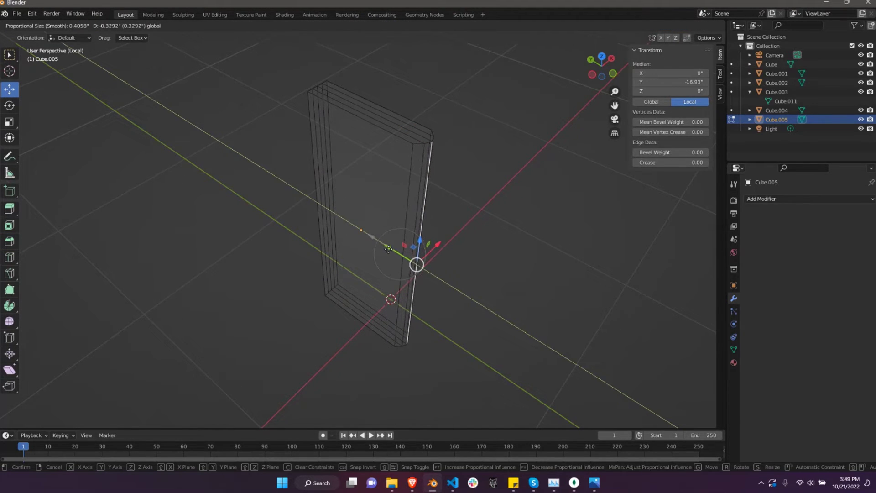
{"action": "key", "text": "Tab"}
- Dissolve the extra edge loops on the handle
{"action": "middle_click_drag", "start_coordinate": [500, 267], "coordinate": [336, 113]}
{"action": "left_click", "coordinate": [332, 133]}
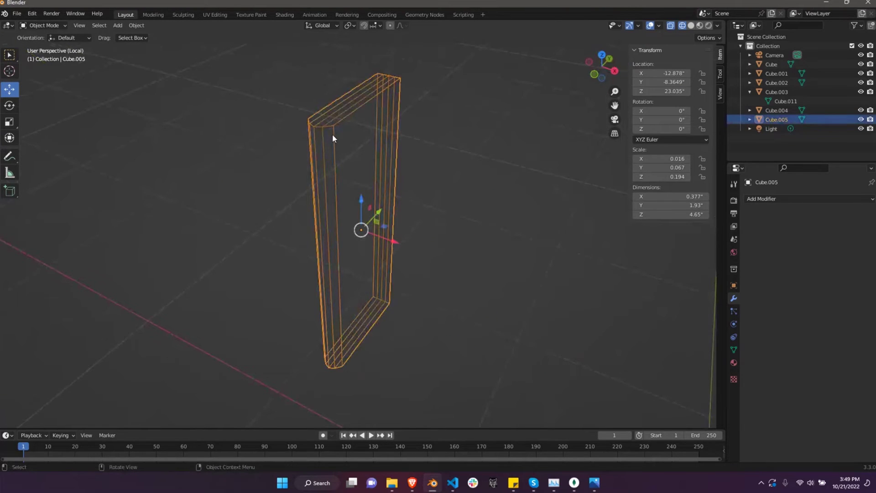
{"action": "key", "text": "Tab"}
{"action": "left_click", "coordinate": [333, 120]}
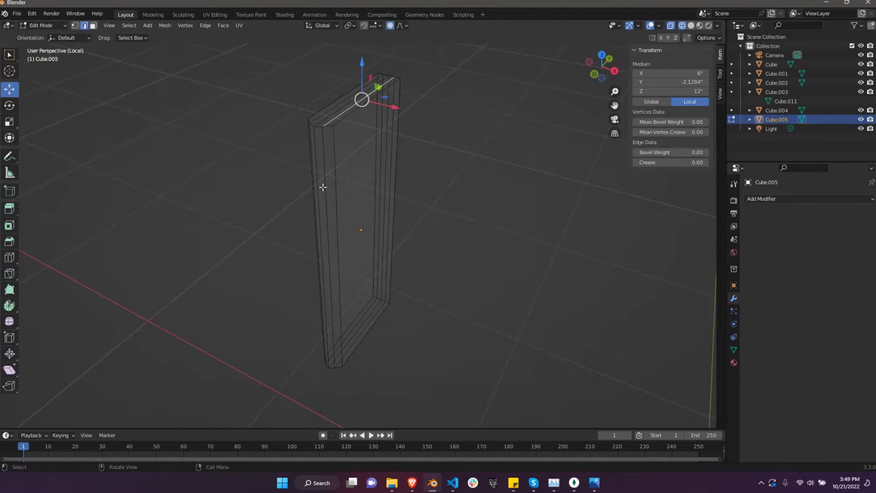
{"action": "left_click", "coordinate": [333, 117], "text": "alt"}
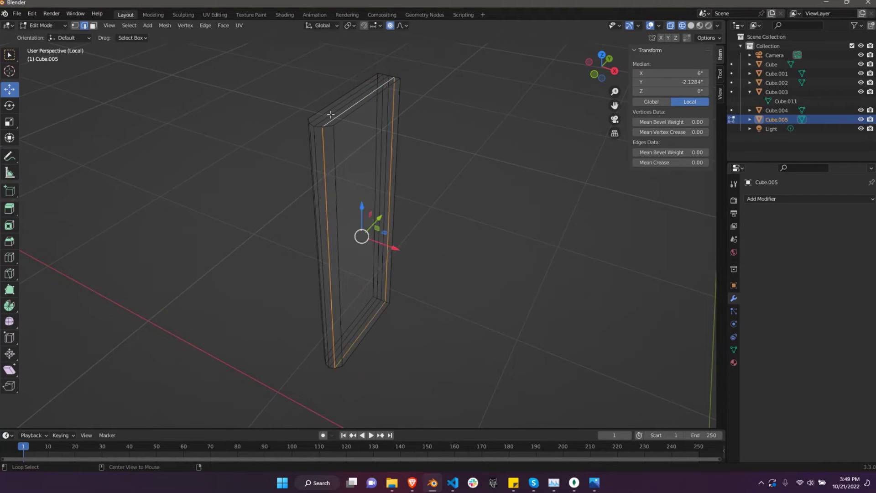
{"action": "left_click", "coordinate": [337, 115], "text": "alt"}
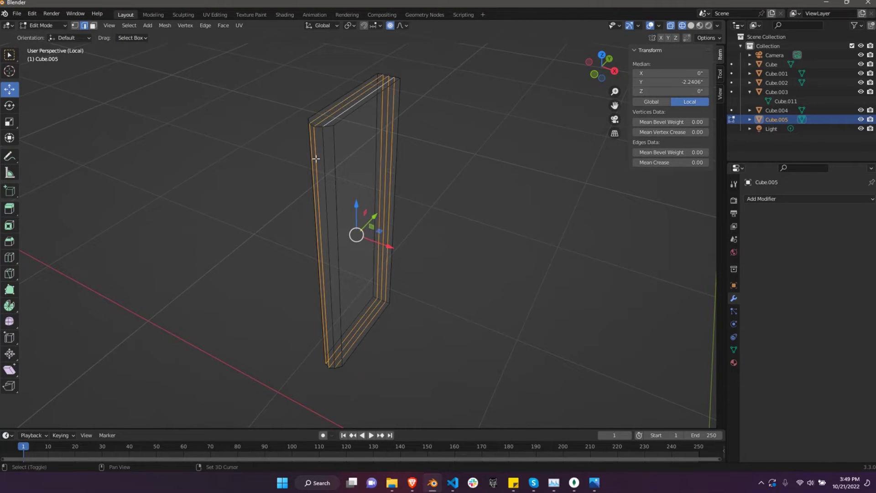
{"action": "left_click", "coordinate": [311, 154], "text": "alt+shift"}
{"action": "middle_click_drag", "start_coordinate": [312, 155], "coordinate": [318, 289]}
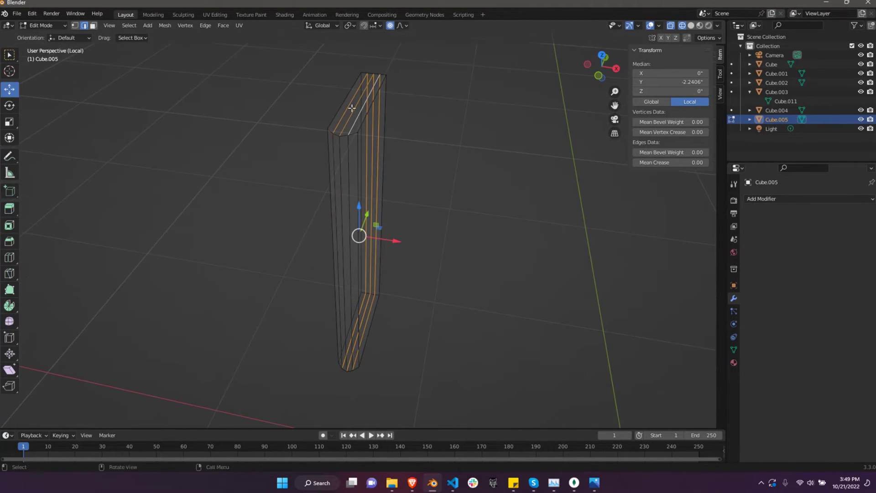
{"action": "right_click", "coordinate": [318, 290]}
{"action": "left_click", "coordinate": [318, 289]}
{"action": "middle_click_drag", "start_coordinate": [397, 233], "coordinate": [384, 221]}
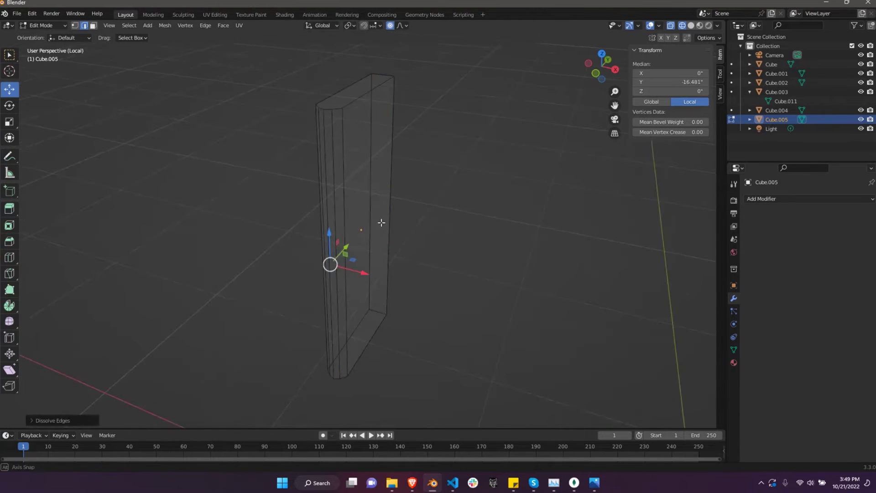
{"action": "key", "text": "Tab"}
- Dissolve the extra edges on the hinge piece, leaving a simple block
{"action": "mouse_move", "coordinate": [321, 217]}
{"action": "middle_mouse_down"}
{"action": "mouse_move", "coordinate": [339, 368]}
{"action": "mouse_move", "coordinate": [361, 364]}
{"action": "mouse_move", "coordinate": [396, 310]}
{"action": "mouse_move", "coordinate": [378, 299]}
{"action": "middle_mouse_up"}
{"action": "key", "text": "Tab"}
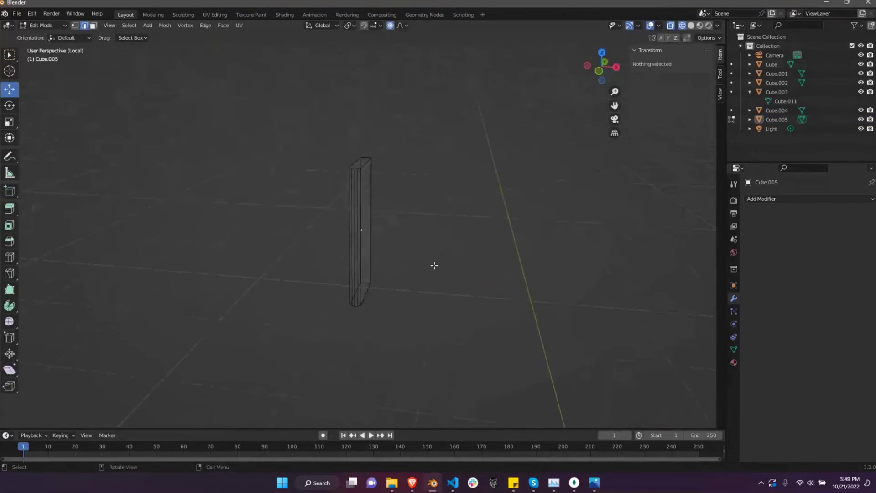
{"action": "key", "text": "Tab"}
{"action": "mouse_move", "coordinate": [404, 228]}
{"action": "middle_mouse_down"}
{"action": "mouse_move", "coordinate": [354, 220]}
{"action": "mouse_move", "coordinate": [338, 240]}
{"action": "middle_mouse_up"}
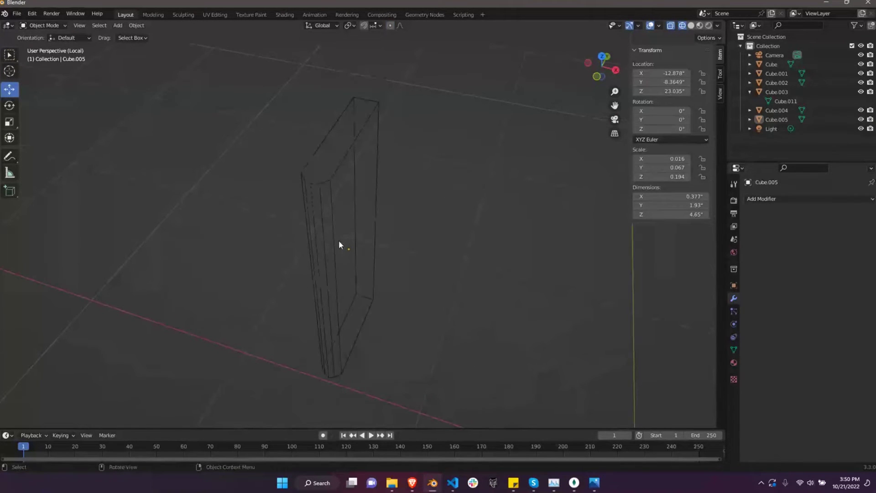
{"action": "left_click", "coordinate": [320, 202]}
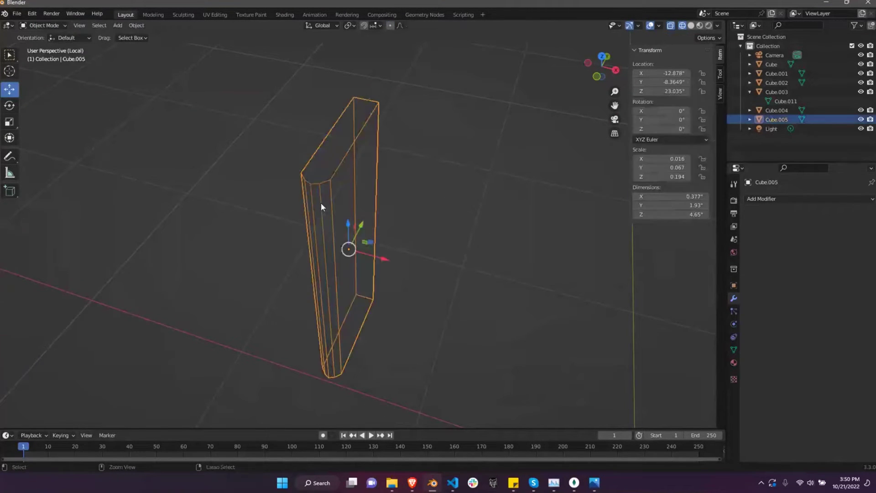
{"action": "key", "text": "Tab"}
{"action": "left_click", "coordinate": [320, 203], "text": "ctrl"}
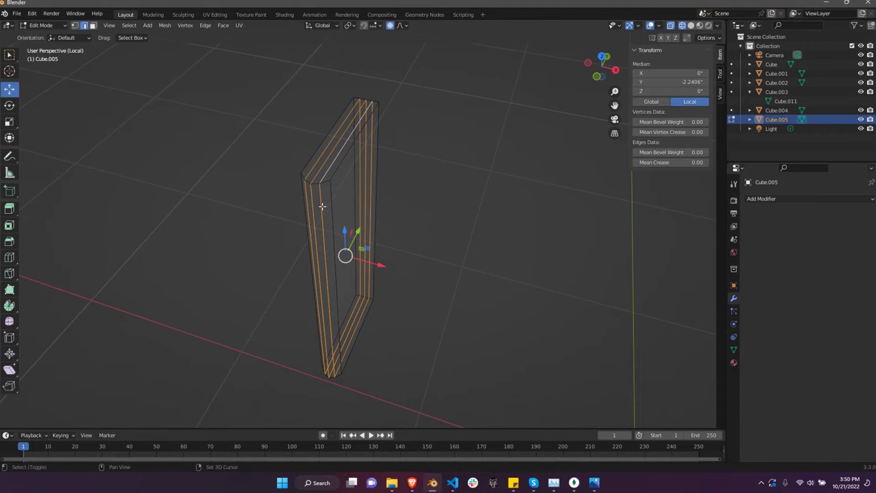
{"action": "left_click", "coordinate": [308, 221], "text": "shift"}
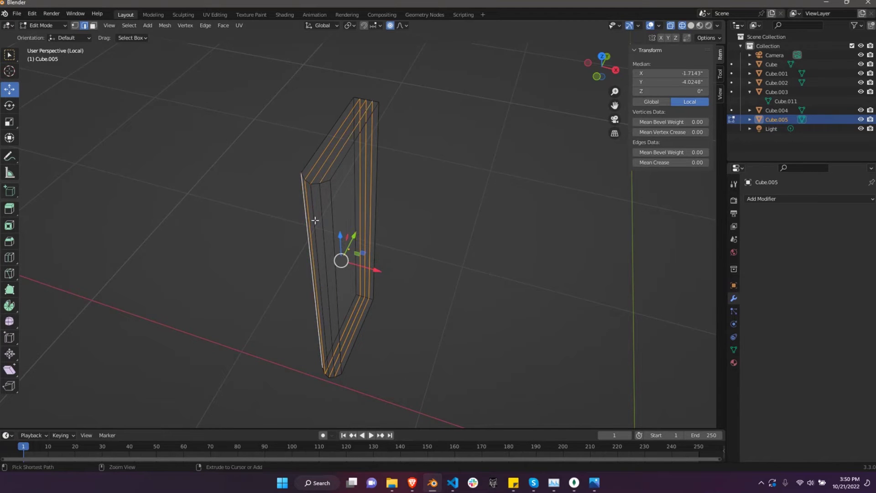
{"action": "left_click", "coordinate": [305, 221], "text": "shift"}
{"action": "right_click", "coordinate": [317, 293]}
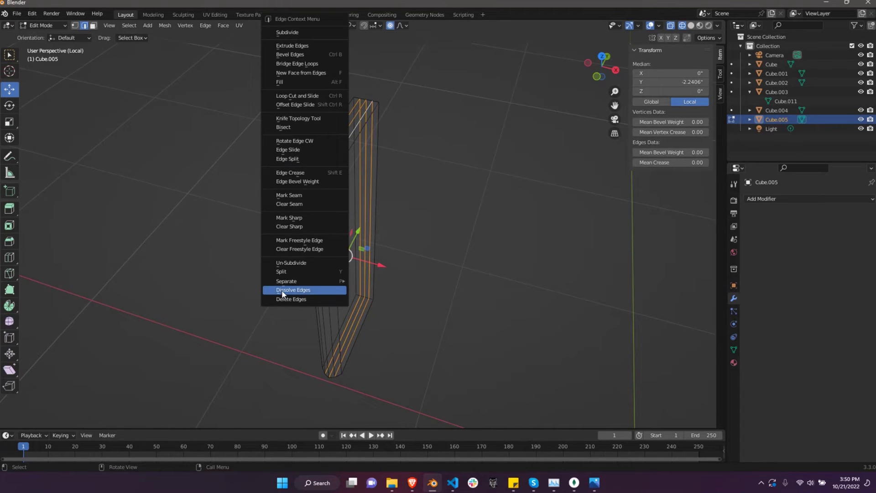
{"action": "left_click", "coordinate": [283, 290]}
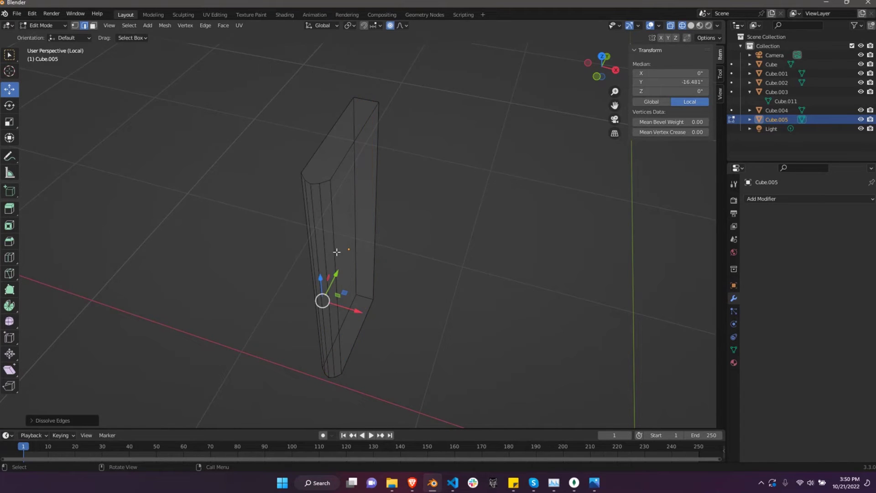
{"action": "key", "text": "Tab"}
- Exit local view to show the whole cabinet in solid shading
{"action": "key", "text": "KP_Divide"}
{"action": "mouse_move", "coordinate": [330, 226]}
{"action": "middle_mouse_down"}
{"action": "mouse_move", "coordinate": [367, 192]}
{"action": "mouse_move", "coordinate": [342, 247]}
{"action": "mouse_move", "coordinate": [364, 184]}
{"action": "middle_mouse_up"}
{"action": "key", "text": "shift+z"}
- Shorten the hinge along Z, viewed from the front
{"action": "key", "text": "s"}
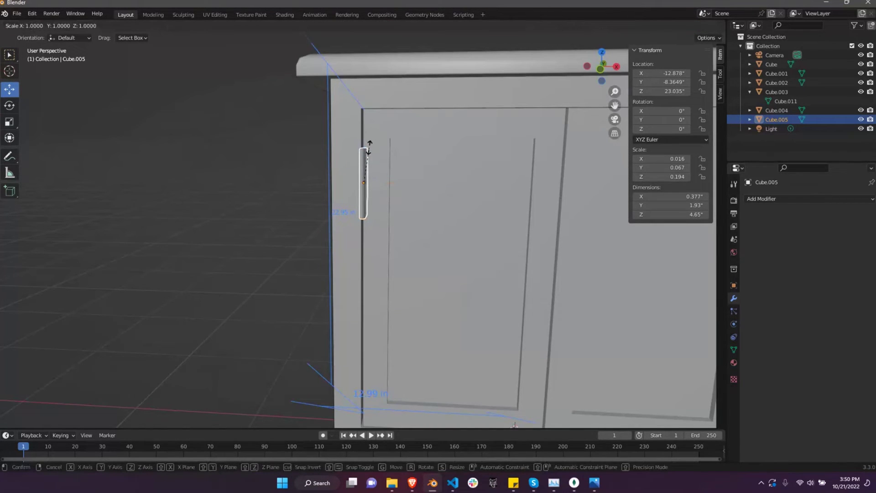
{"action": "key", "text": "z"}
{"action": "left_click", "coordinate": [367, 151]}
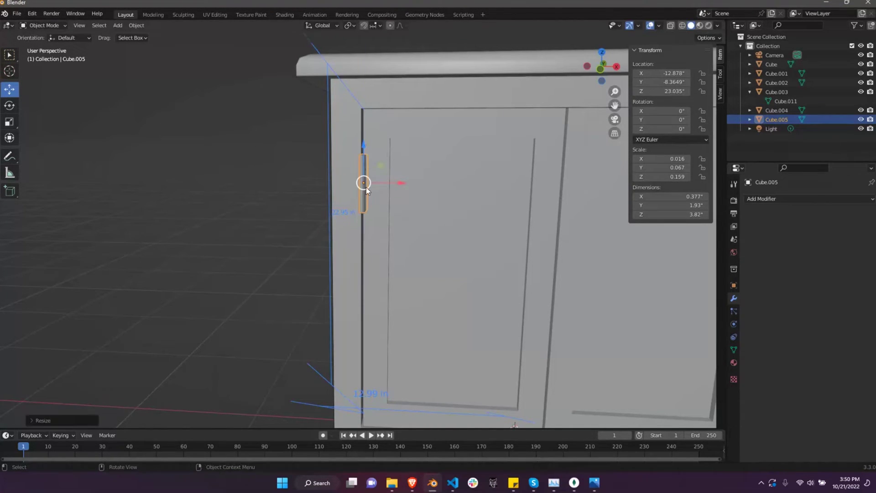
{"action": "key", "text": "KP_1"}
{"action": "scroll", "coordinate": [452, 223], "scroll_direction": "down", "scroll_amount": 1}
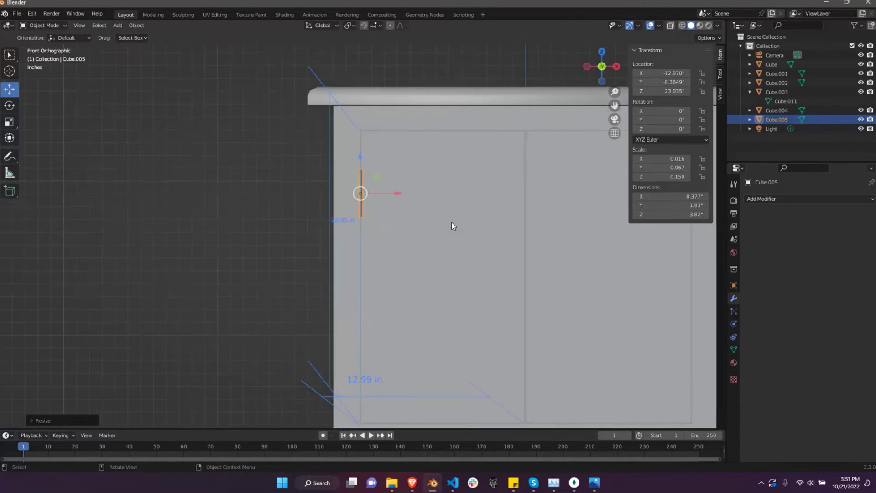
{"action": "scroll", "coordinate": [453, 226], "scroll_direction": "down", "scroll_amount": 1}
- Duplicate the hinge and slide the copy down along Z on the left door
{"action": "key", "text": "shift+d"}
{"action": "right_click", "coordinate": [359, 105]}
{"action": "key", "text": "g"}
{"action": "key", "text": "z"}
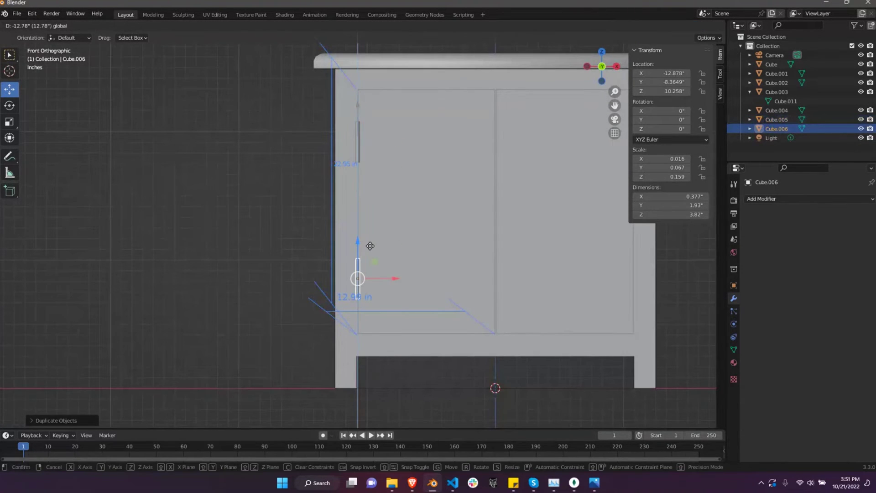
{"action": "left_click", "coordinate": [370, 246]}
- Duplicate both hinges and move the copies along X to the right door edge
{"action": "left_click", "coordinate": [357, 131], "text": "shift"}
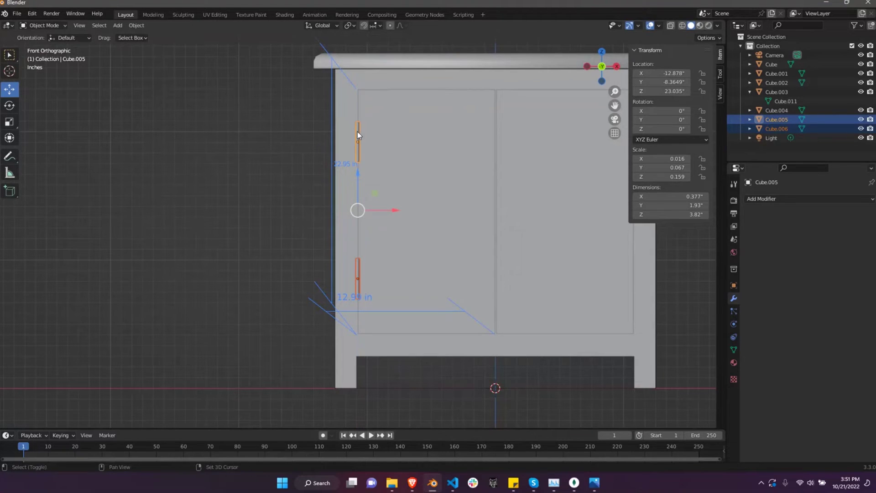
{"action": "key", "text": "shift+d"}
{"action": "right_click", "coordinate": [357, 132]}
{"action": "key", "text": "g"}
{"action": "key", "text": "x"}
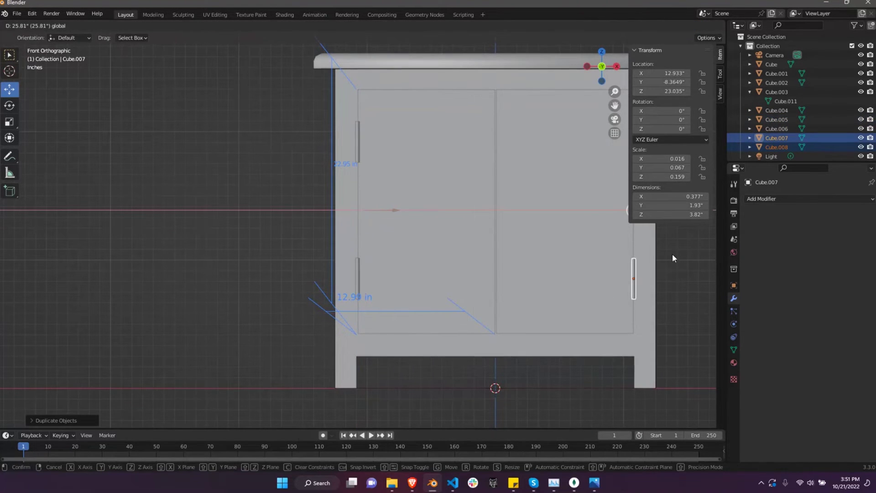
{"action": "left_click", "coordinate": [672, 253]}
{"action": "middle_click_drag", "start_coordinate": [671, 253], "coordinate": [338, 283]}
- Add a new cube to the scene
{"action": "key", "text": "shift+a"}
{"action": "left_click", "coordinate": [400, 292]}
{"action": "scroll", "coordinate": [383, 292], "scroll_direction": "down", "scroll_amount": 3}
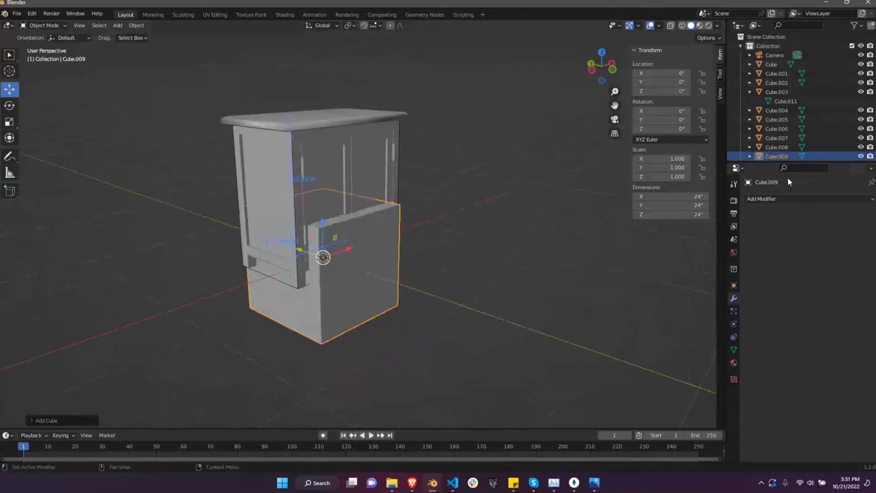
- Add a Subdivision Surface modifier to the cube with viewport level 2
{"action": "left_click", "coordinate": [787, 198]}
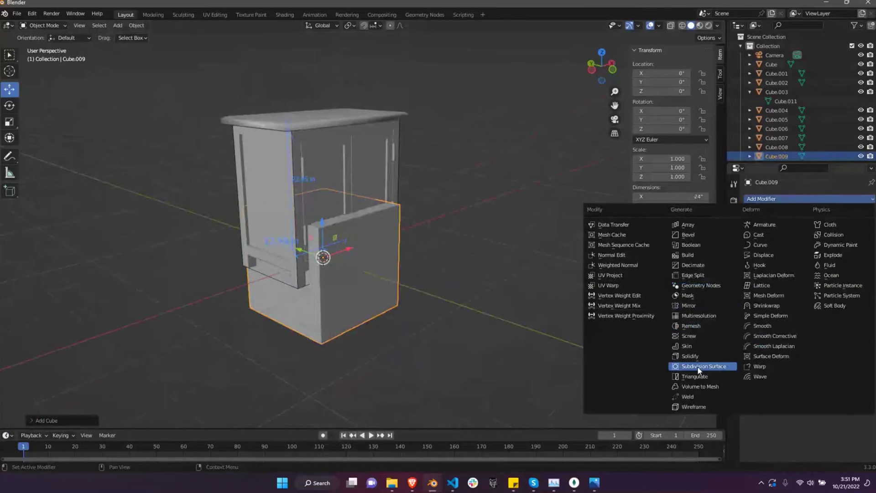
{"action": "left_click", "coordinate": [697, 366]}
{"action": "scroll", "coordinate": [325, 294], "scroll_direction": "up", "scroll_amount": 2}
{"action": "key", "text": "Tab"}
{"action": "key", "text": "2"}
{"action": "left_click", "coordinate": [352, 303]}
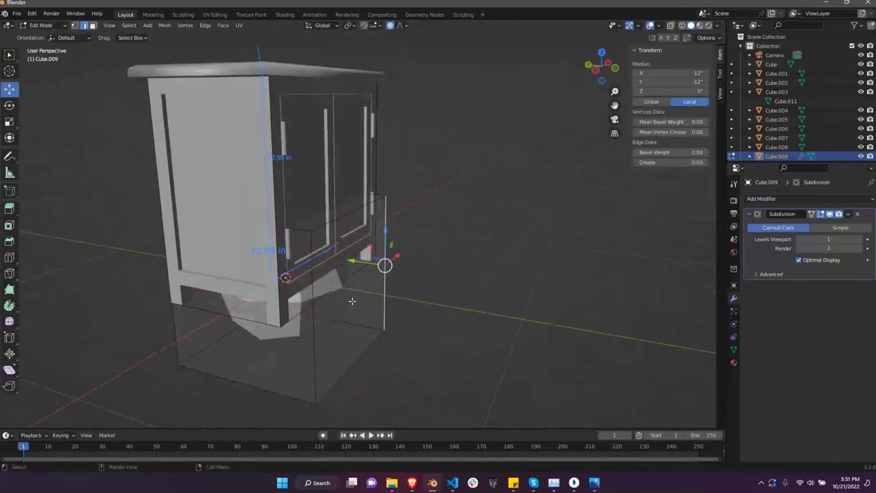
{"action": "key", "text": "Tab"}
{"action": "left_click", "coordinate": [866, 239]}
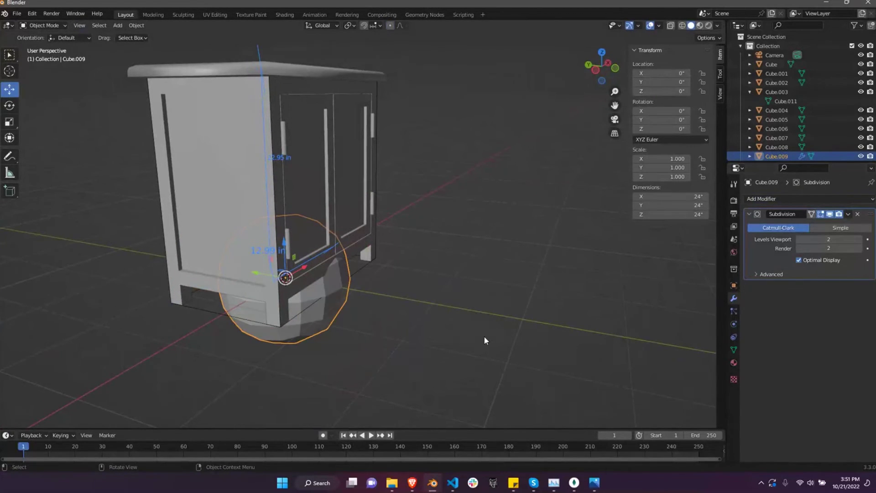
- Nudge the cube forward, isolate it in Local view, and edit its faces in X-ray
{"action": "middle_click_drag", "start_coordinate": [484, 335], "coordinate": [410, 328]}
{"action": "left_click_drag", "start_coordinate": [276, 272], "coordinate": [285, 275]}
{"action": "key", "text": "KP_Divide"}
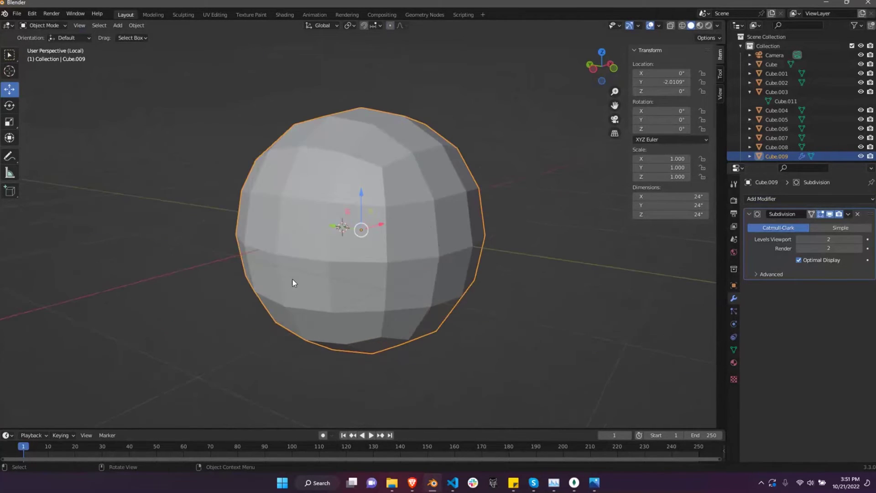
{"action": "key", "text": "Tab"}
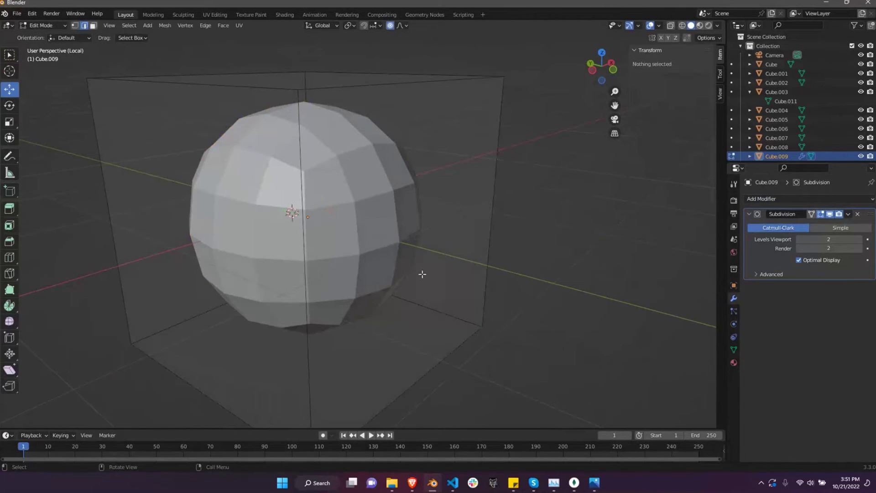
{"action": "key", "text": "3"}
{"action": "left_click", "coordinate": [416, 235]}
{"action": "scroll", "coordinate": [401, 237], "scroll_direction": "down", "scroll_amount": 3}
{"action": "key", "text": "alt+z"}
- Add a loop cut toward one end and scale it down into a pinched neck
{"action": "key", "text": "ctrl+r"}
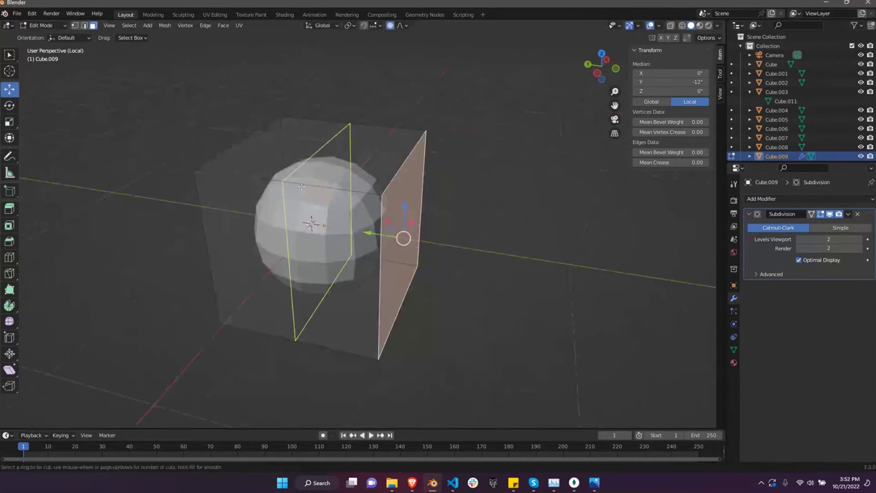
{"action": "left_click", "coordinate": [302, 187]}
{"action": "middle_click_drag", "start_coordinate": [335, 223], "coordinate": [331, 245]}
{"action": "left_click_drag", "start_coordinate": [332, 245], "coordinate": [274, 246]}
{"action": "key", "text": "s"}
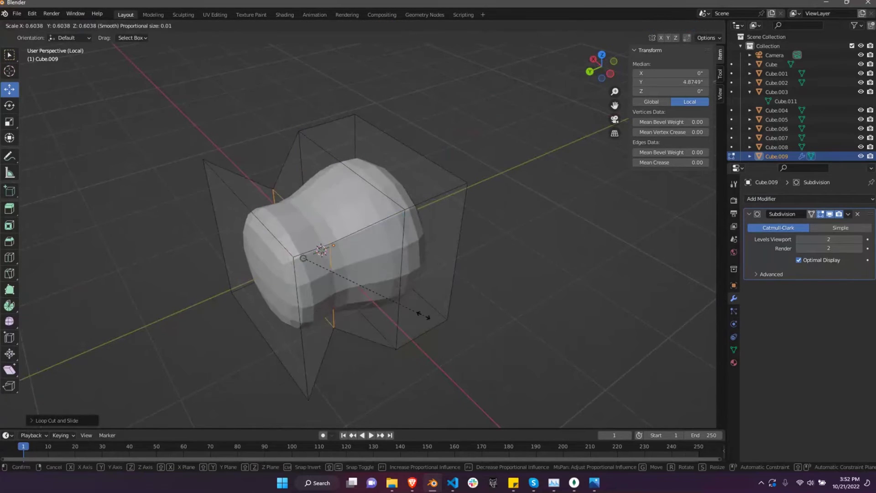
{"action": "left_click", "coordinate": [381, 275]}
{"action": "left_click", "coordinate": [280, 304]}
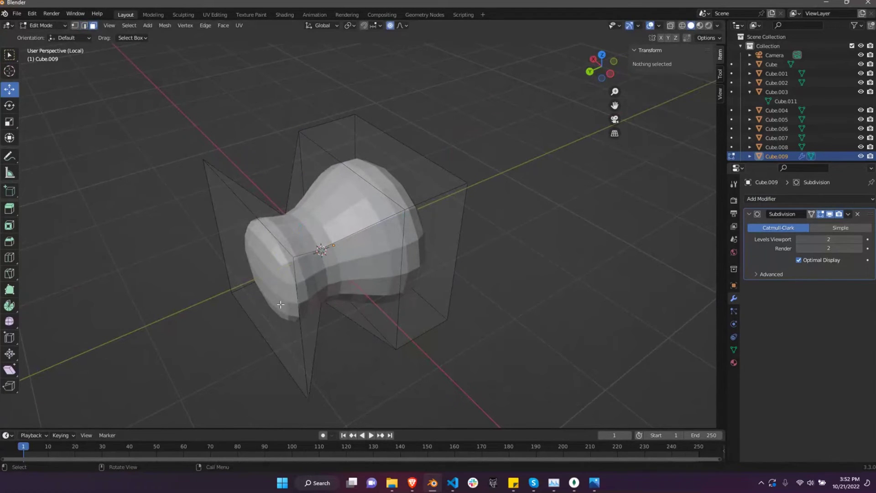
- Narrow the end face, drop subdivision to level 1, and apply the modifier
{"action": "key", "text": "s"}
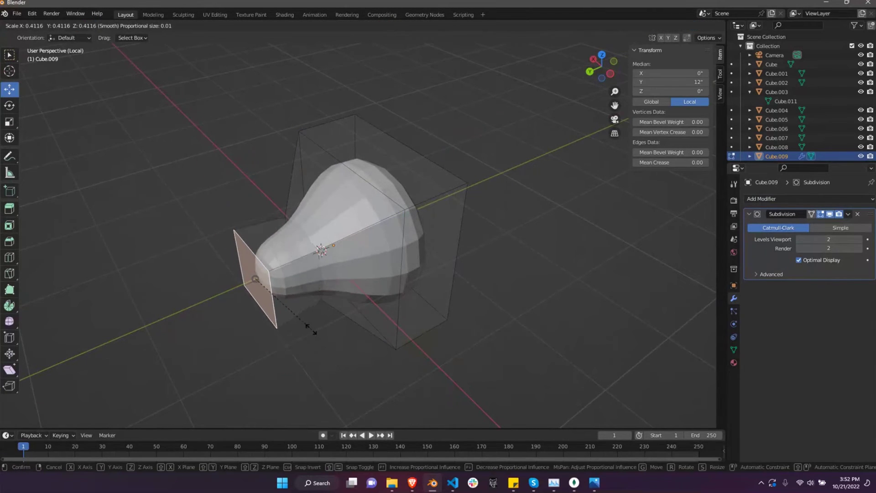
{"action": "left_click", "coordinate": [314, 330]}
{"action": "mouse_move", "coordinate": [313, 333]}
{"action": "middle_mouse_down"}
{"action": "mouse_move", "coordinate": [254, 254]}
{"action": "mouse_move", "coordinate": [276, 258]}
{"action": "middle_mouse_up"}
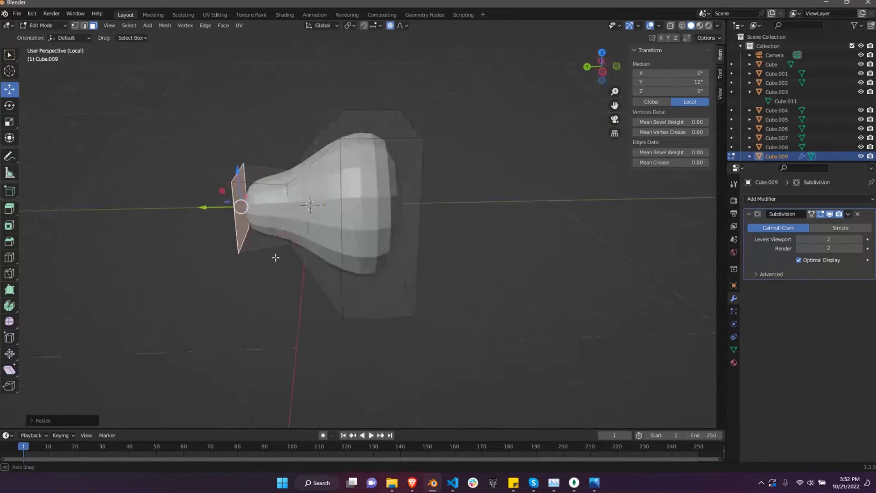
{"action": "left_click", "coordinate": [800, 238]}
{"action": "mouse_move", "coordinate": [374, 256]}
{"action": "middle_mouse_down"}
{"action": "mouse_move", "coordinate": [455, 280]}
{"action": "mouse_move", "coordinate": [493, 276]}
{"action": "middle_mouse_up"}
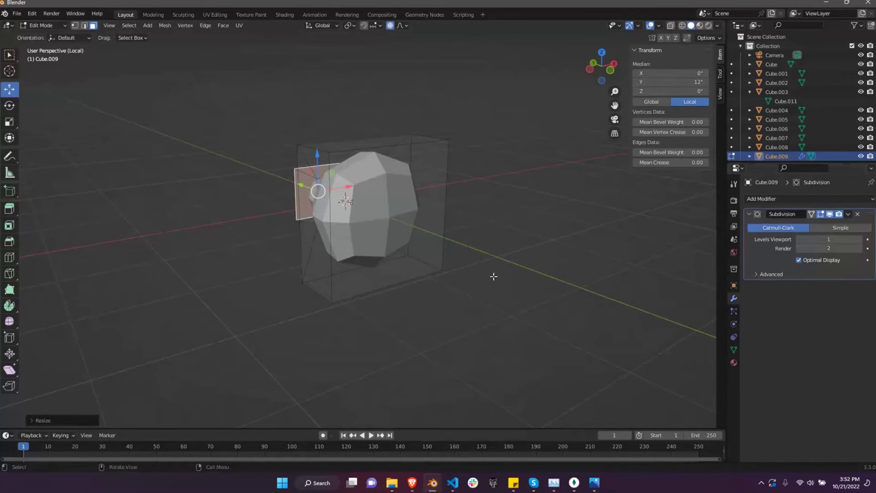
{"action": "key", "text": "Tab"}
{"action": "left_click", "coordinate": [848, 214]}
{"action": "left_click", "coordinate": [816, 223]}
- Push the end face outward and scale it up into a flared end
{"action": "key", "text": "Tab"}
{"action": "mouse_move", "coordinate": [478, 252]}
{"action": "middle_mouse_down"}
{"action": "mouse_move", "coordinate": [298, 230]}
{"action": "mouse_move", "coordinate": [251, 210]}
{"action": "middle_mouse_up"}
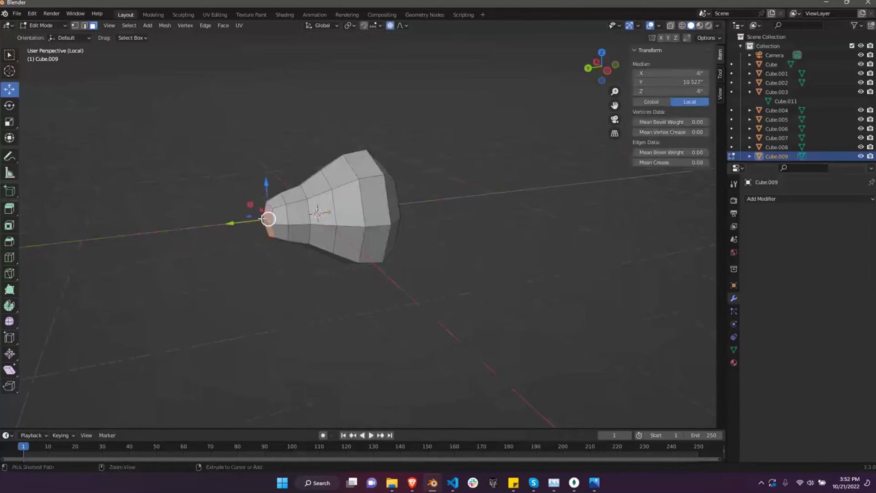
{"action": "left_click_drag", "start_coordinate": [262, 219], "coordinate": [246, 221]}
{"action": "key", "text": "s"}
{"action": "left_click", "coordinate": [365, 333]}
{"action": "mouse_move", "coordinate": [365, 333]}
{"action": "middle_mouse_down"}
{"action": "mouse_move", "coordinate": [303, 307]}
{"action": "mouse_move", "coordinate": [354, 287]}
{"action": "middle_mouse_up"}
{"action": "key", "text": "Tab"}
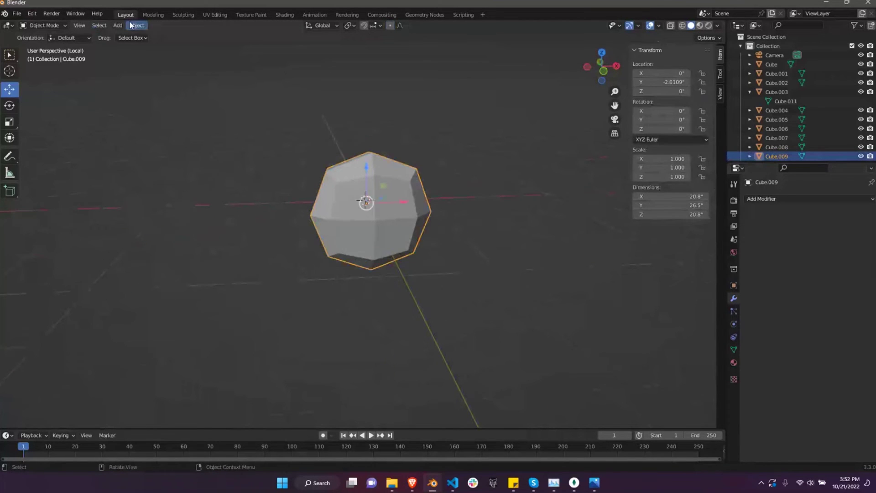
- Shade the knob smooth, exit Local view, and scale the knob down
{"action": "left_click", "coordinate": [136, 25]}
{"action": "left_click", "coordinate": [157, 226]}
{"action": "middle_click_drag", "start_coordinate": [157, 227], "coordinate": [294, 223]}
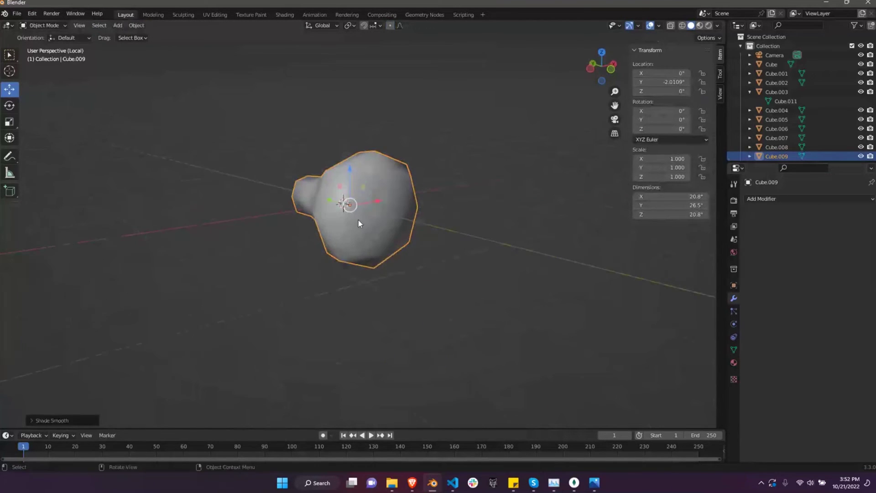
{"action": "key", "text": "ctrl+z"}
{"action": "left_click", "coordinate": [395, 221]}
{"action": "key", "text": "KP_Divide"}
{"action": "key", "text": "s"}
{"action": "left_click", "coordinate": [286, 157]}
- Move the knob along Y onto the door front and shrink it in front view
{"action": "key", "text": "g"}
{"action": "key", "text": "y"}
{"action": "left_click", "coordinate": [360, 164]}
{"action": "middle_click_drag", "start_coordinate": [361, 165], "coordinate": [400, 187]}
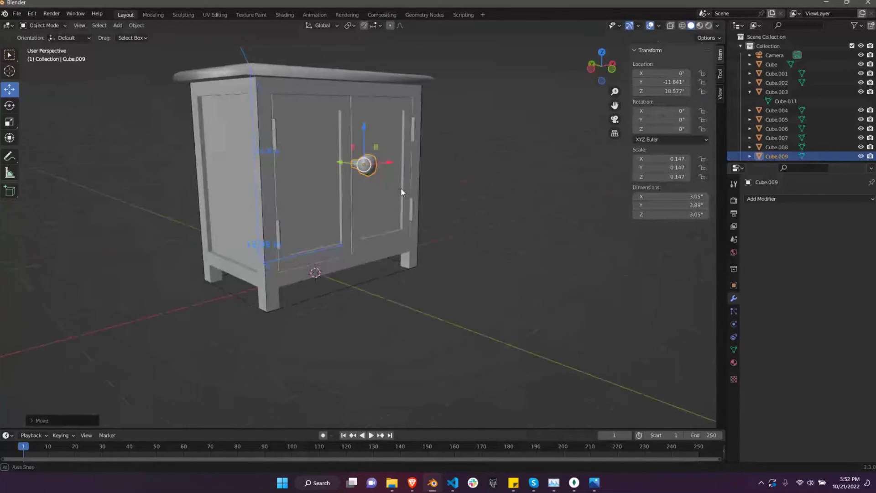
{"action": "key", "text": "KP_1"}
{"action": "key", "text": "s"}
{"action": "left_click", "coordinate": [484, 194]}
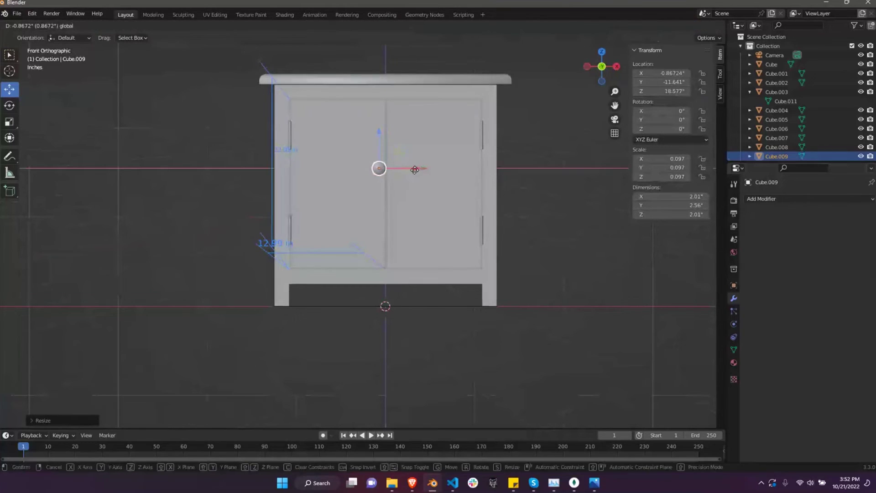
- With X-ray on, lower the knob along Z on the door
{"action": "left_click", "coordinate": [670, 25]}
{"action": "scroll", "coordinate": [401, 136], "scroll_direction": "up", "scroll_amount": 2}
{"action": "left_click_drag", "start_coordinate": [420, 141], "coordinate": [401, 136]}
{"action": "scroll", "coordinate": [400, 136], "scroll_direction": "up", "scroll_amount": 1}
{"action": "key", "text": "g"}
{"action": "key", "text": "z"}
{"action": "left_click", "coordinate": [447, 181]}
- Shrink the knob further and slide it along X beside the door seam
{"action": "key", "text": "s"}
{"action": "left_click", "coordinate": [368, 176]}
{"action": "key", "text": "g"}
{"action": "key", "text": "x"}
{"action": "left_click", "coordinate": [364, 173]}
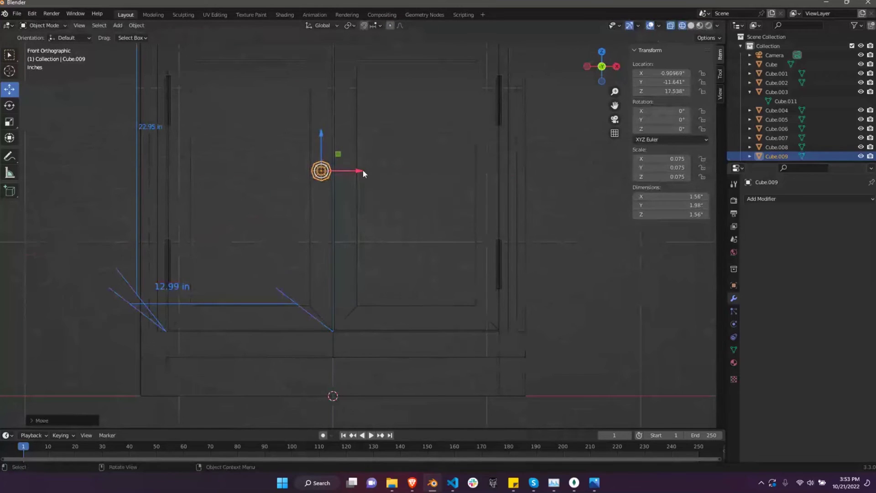
- Duplicate the knob and set both knobs' depth along Y in right view
{"action": "key", "text": "shift+d"}
{"action": "key", "text": "x"}
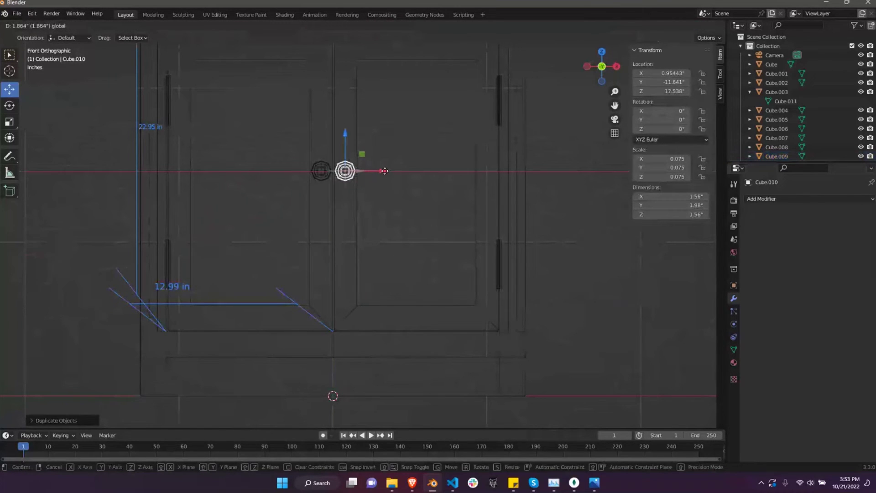
{"action": "key", "text": "Escape"}
{"action": "key", "text": "ctrl+z"}
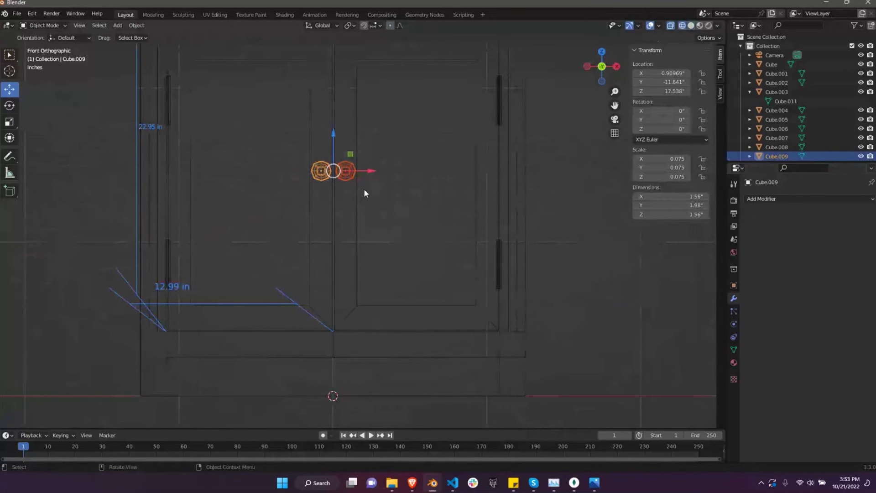
{"action": "key", "text": "KP_3"}
{"action": "key", "text": "g"}
{"action": "key", "text": "y"}
{"action": "left_click", "coordinate": [464, 170]}
- Orbit back to perspective and switch the viewport to Solid shading
{"action": "middle_click_drag", "start_coordinate": [464, 171], "coordinate": [565, 117]}
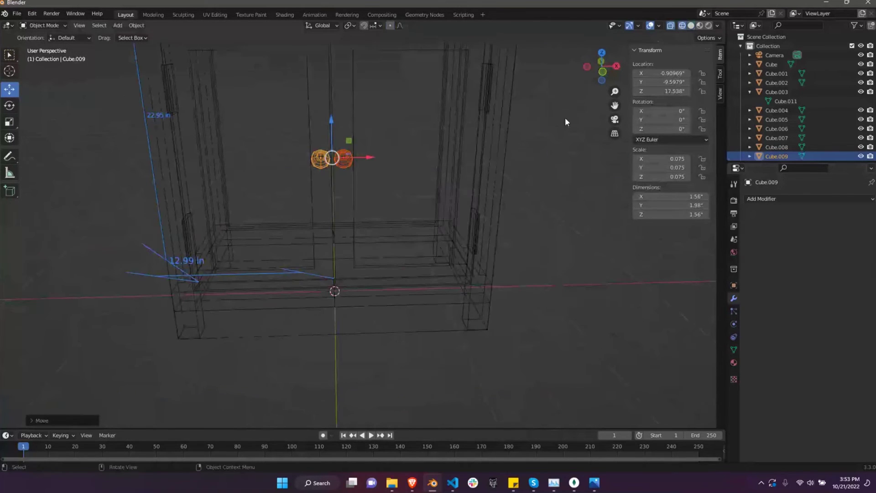
{"action": "key", "text": "Tab"}
{"action": "key", "text": "shift+z"}
{"action": "middle_click_drag", "start_coordinate": [551, 155], "coordinate": [466, 169]}
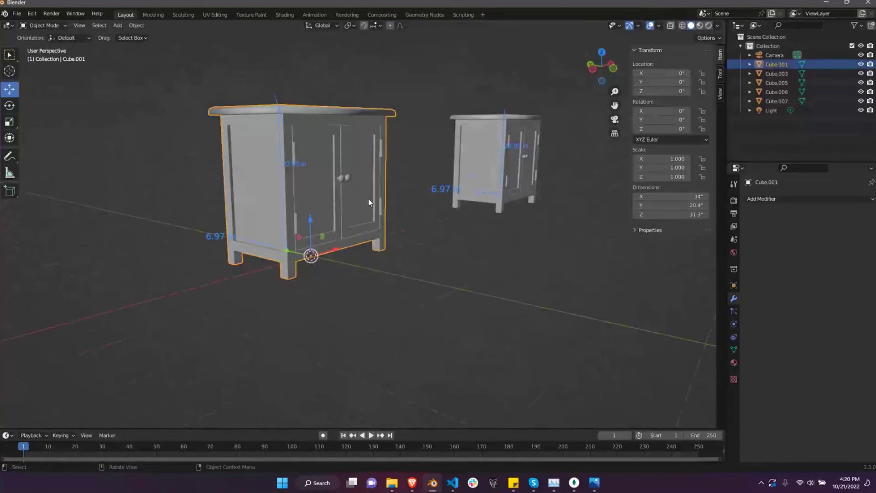
- In the Shading workspace, give the cabinet top a new material named Table01
{"action": "left_click", "coordinate": [284, 16]}
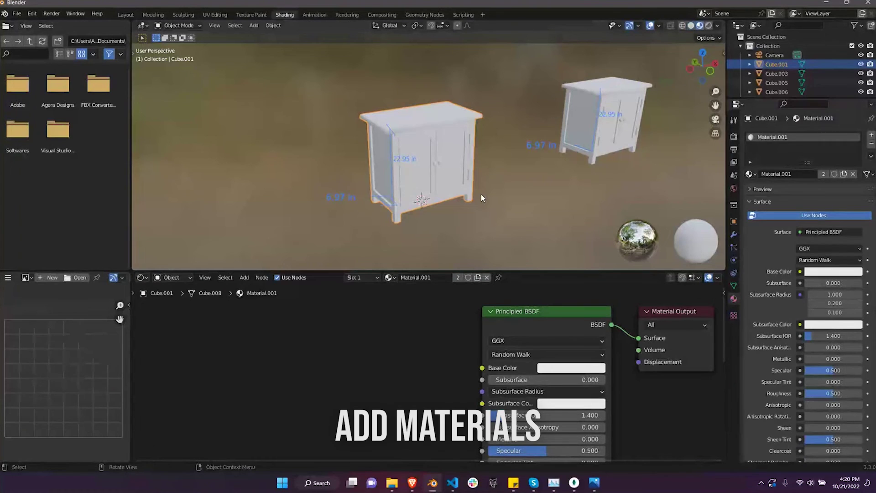
{"action": "scroll", "coordinate": [480, 193], "scroll_direction": "up", "scroll_amount": 2}
{"action": "middle_click_drag", "start_coordinate": [498, 190], "coordinate": [439, 194]}
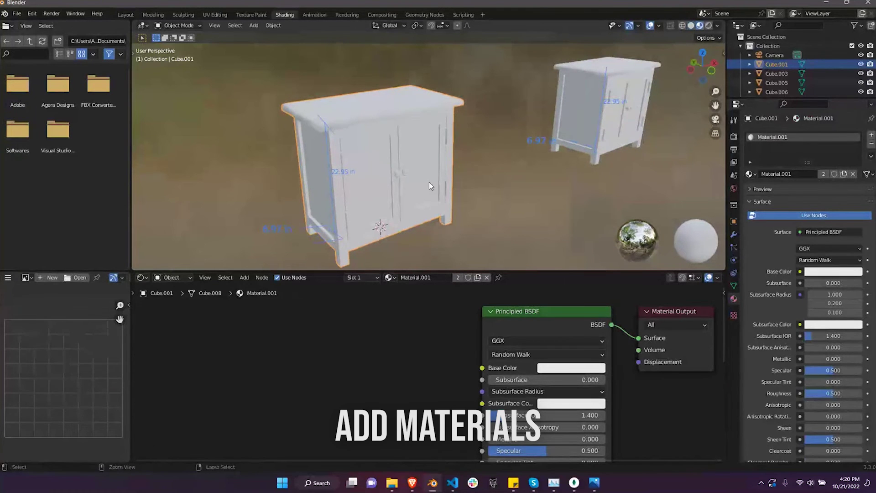
{"action": "left_click", "coordinate": [495, 156]}
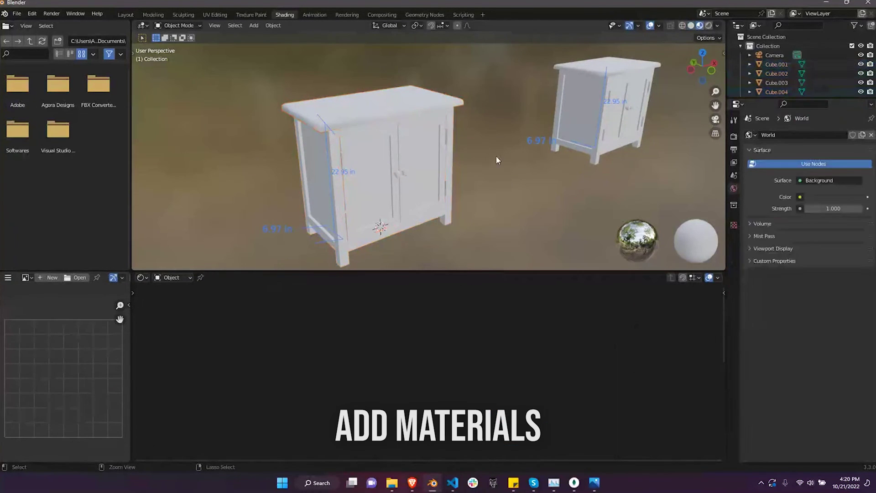
{"action": "left_click", "coordinate": [407, 98]}
{"action": "left_click", "coordinate": [776, 174]}
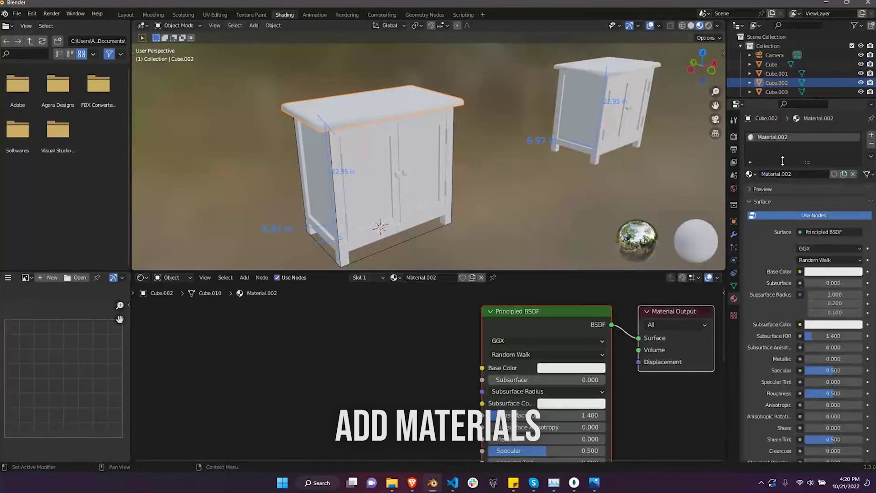
{"action": "double_click", "coordinate": [786, 137]}
{"action": "type", "text": "Ta"}
{"action": "type", "text": "ble"}
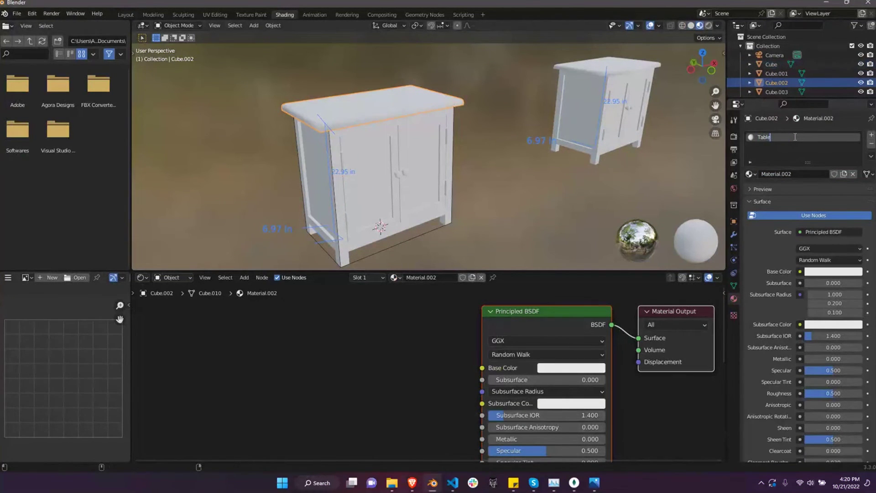
{"action": "key", "text": "Return"}
- Name the body's material Table02 and give the doors a new Table03 material
{"action": "left_click", "coordinate": [313, 180]}
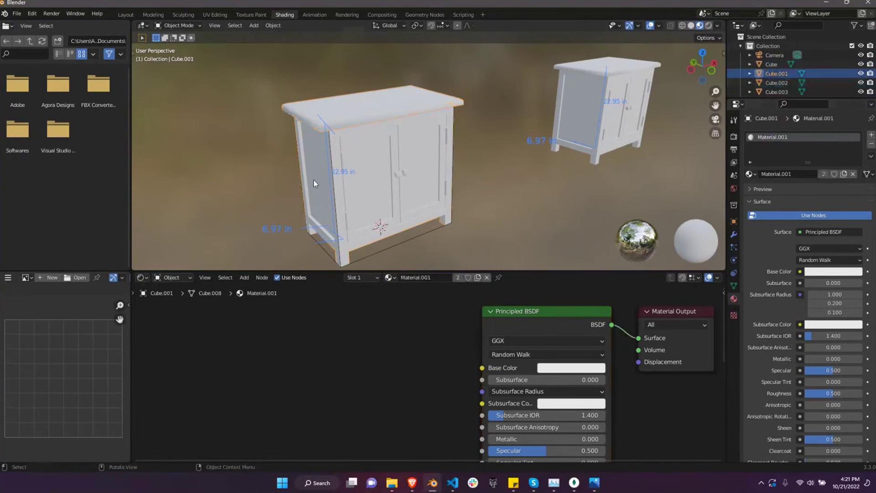
{"action": "double_click", "coordinate": [791, 137]}
{"action": "type", "text": "Table"}
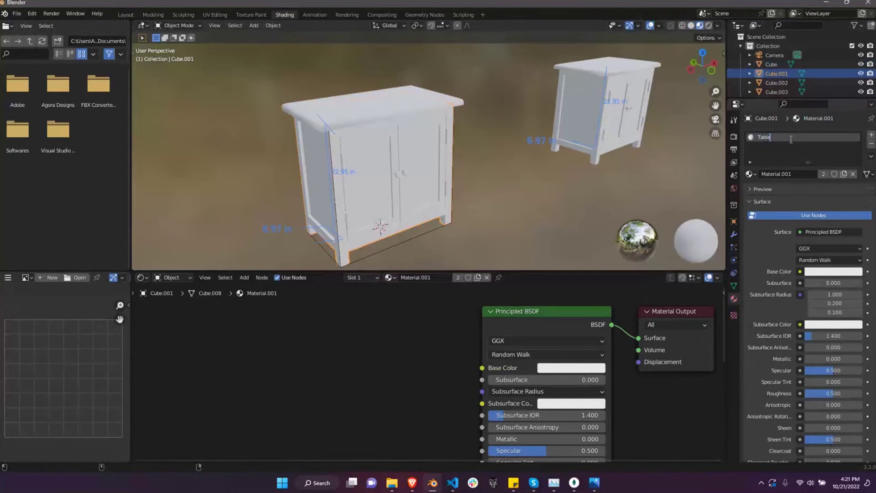
{"action": "key", "text": "Return"}
{"action": "left_click", "coordinate": [392, 183]}
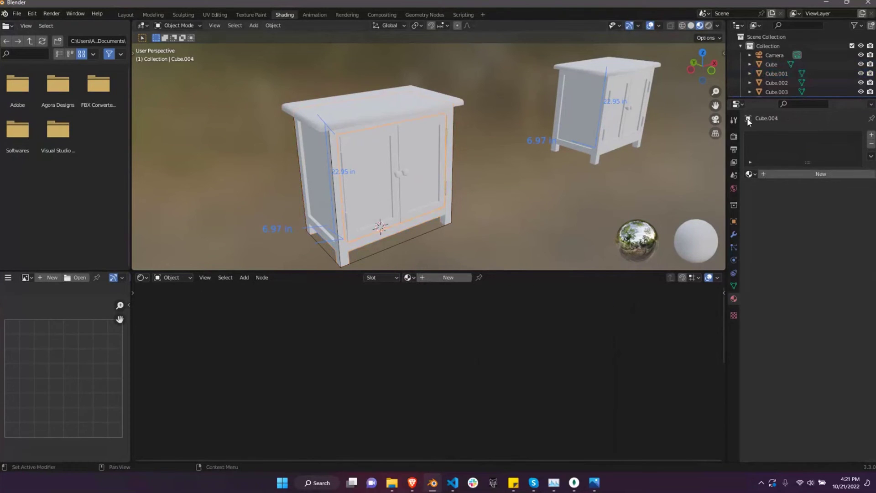
{"action": "left_click", "coordinate": [778, 173]}
{"action": "double_click", "coordinate": [796, 136]}
{"action": "type", "text": "Table0"}
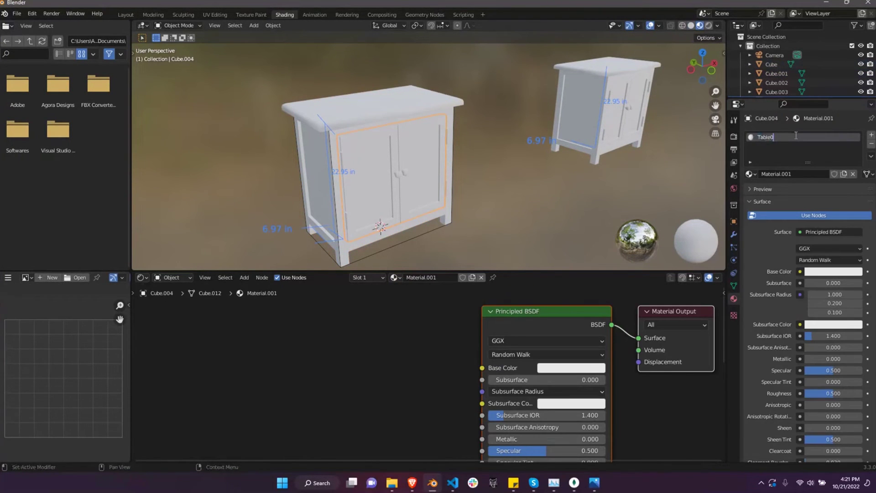
{"action": "key", "text": "Return"}
- Give the handles a new Table04 material, undoing an accidental deletion
{"action": "left_click", "coordinate": [404, 173]}
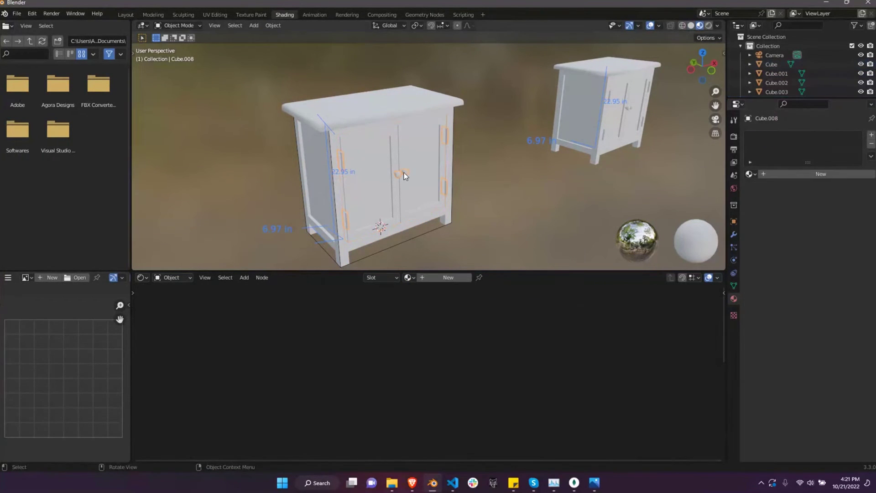
{"action": "left_click", "coordinate": [784, 178]}
{"action": "type", "text": "Table04"}
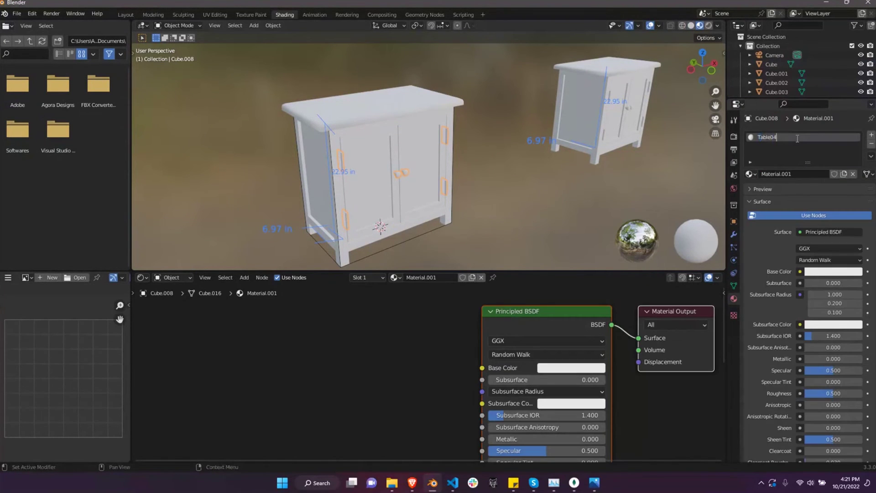
{"action": "key", "text": "Delete"}
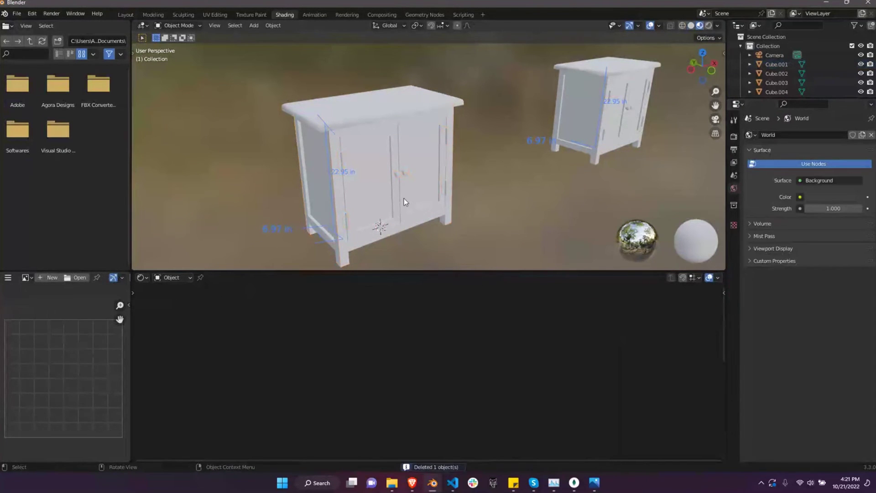
{"action": "key", "text": "ctrl+z"}
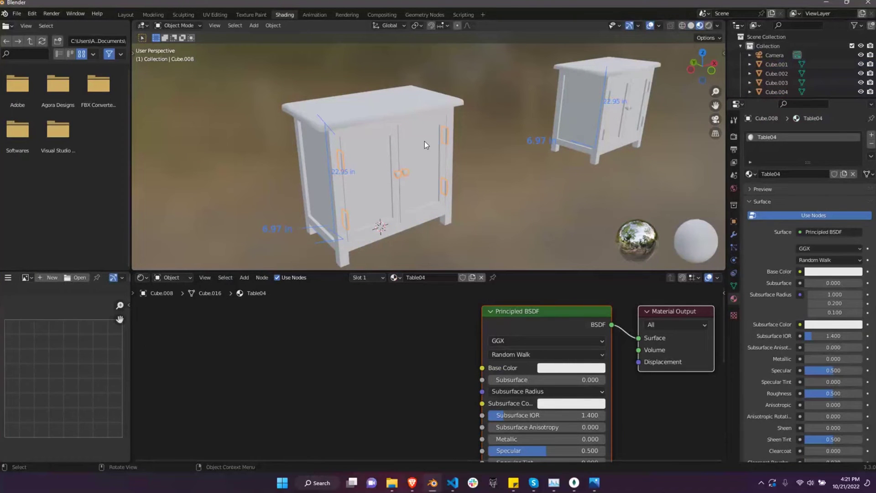
- Join the selected cabinet parts into one object with Ctrl+J
{"action": "left_click", "coordinate": [412, 149]}
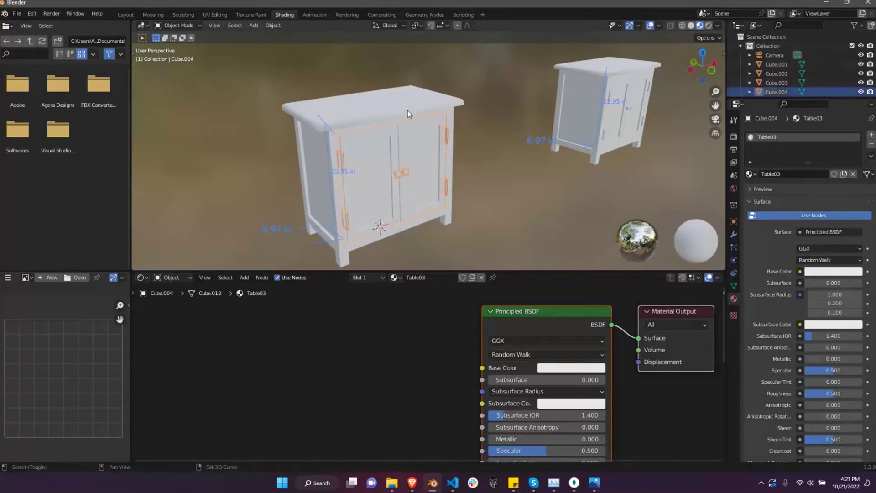
{"action": "left_click", "coordinate": [407, 111], "text": "shift"}
{"action": "key", "text": "ctrl+j"}
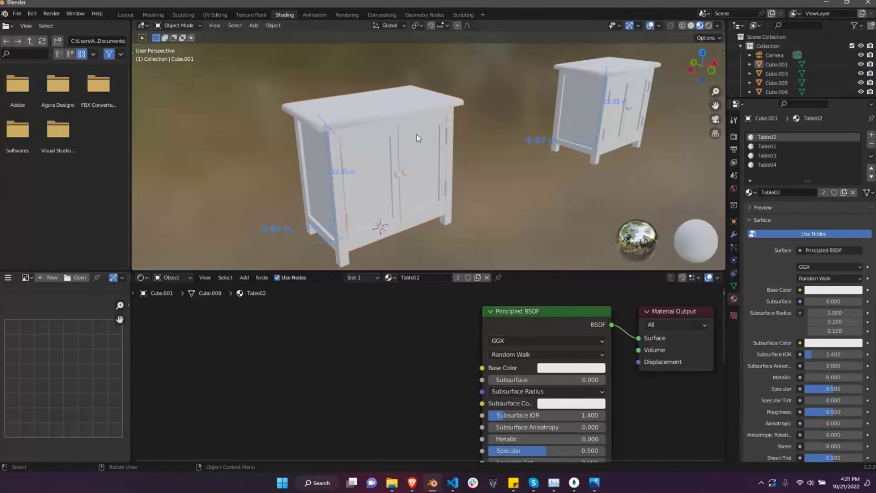
{"action": "left_click", "coordinate": [274, 26]}
{"action": "left_click", "coordinate": [370, 91]}
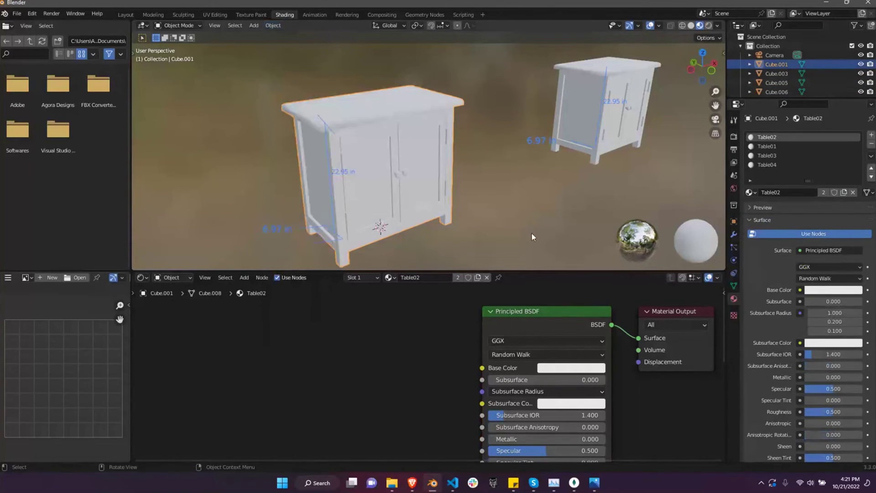
- Drag the seamless wood texture image into the material's node editor
{"action": "scroll", "coordinate": [400, 179], "scroll_direction": "down", "scroll_amount": 3}
{"action": "scroll", "coordinate": [469, 376], "scroll_direction": "down", "scroll_amount": 2}
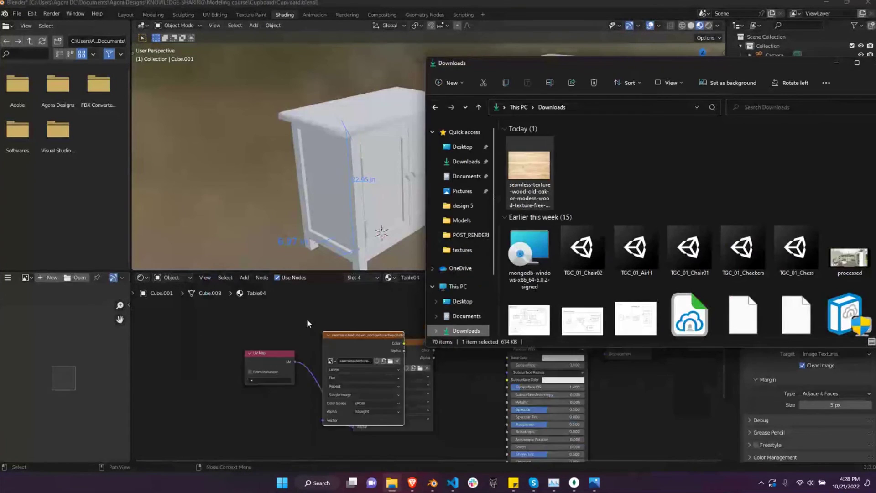
{"action": "mouse_move", "coordinate": [529, 165]}
{"action": "left_mouse_down"}
{"action": "mouse_move", "coordinate": [319, 359]}
{"action": "mouse_move", "coordinate": [399, 375]}
{"action": "left_mouse_up"}
- Remove the stray wood node and switch to the Table01 material slot
{"action": "left_click_drag", "start_coordinate": [280, 355], "coordinate": [330, 366]}
{"action": "key", "text": "x"}
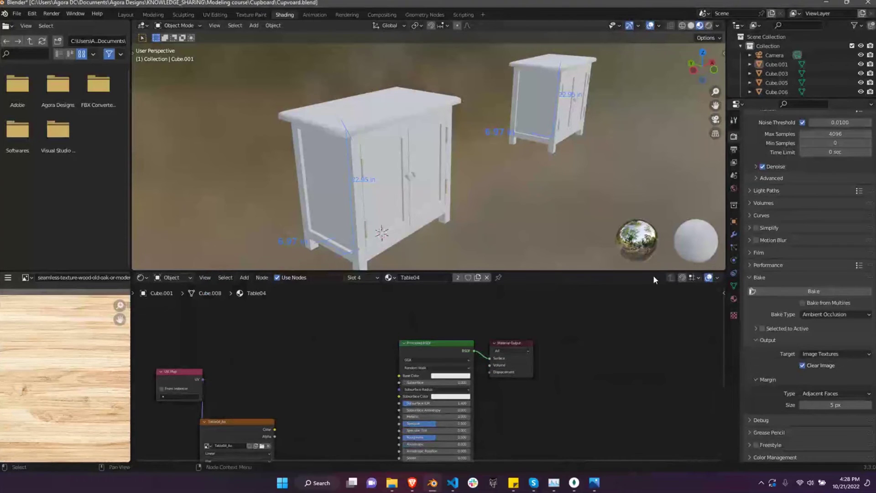
{"action": "left_click", "coordinate": [734, 299]}
{"action": "left_click", "coordinate": [766, 146]}
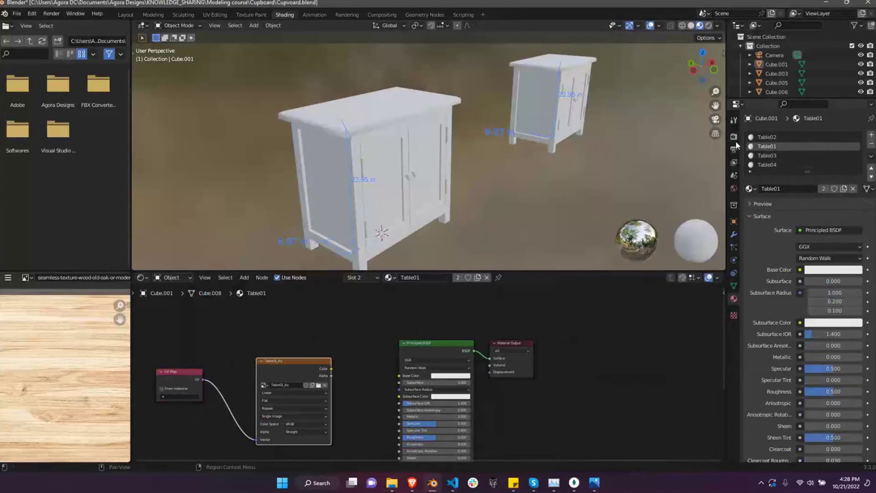
{"action": "left_click_drag", "start_coordinate": [280, 359], "coordinate": [206, 410]}
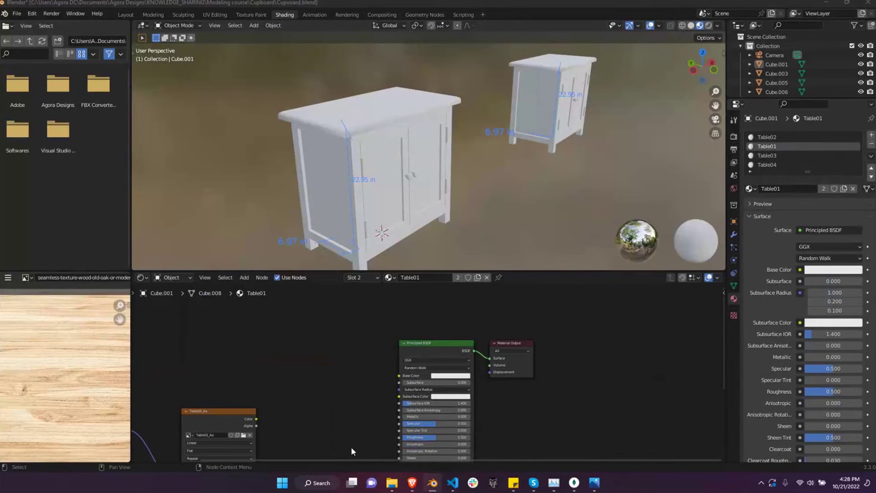
- Bring the wood image from Downloads in as Table01's base colour
{"action": "key", "text": "alt+Tab"}
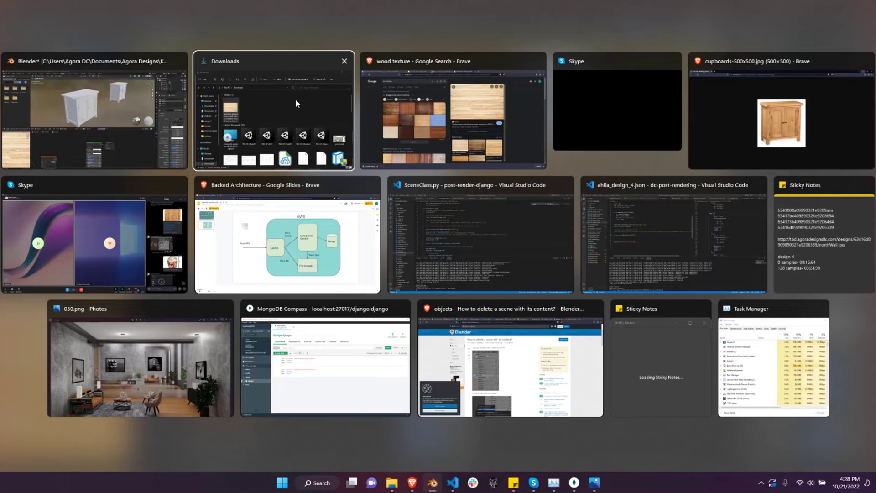
{"action": "left_click", "coordinate": [295, 100]}
{"action": "left_click", "coordinate": [333, 333]}
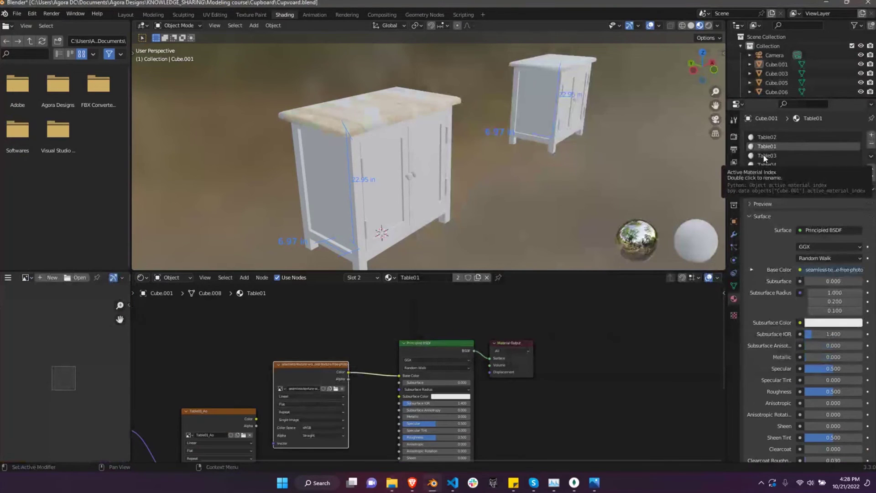
{"action": "key", "text": "alt+Tab"}
{"action": "mouse_move", "coordinate": [527, 166]}
{"action": "left_mouse_down"}
{"action": "mouse_move", "coordinate": [301, 347]}
{"action": "mouse_move", "coordinate": [399, 375]}
{"action": "left_mouse_up"}
{"action": "left_click_drag", "start_coordinate": [334, 348], "coordinate": [356, 354]}
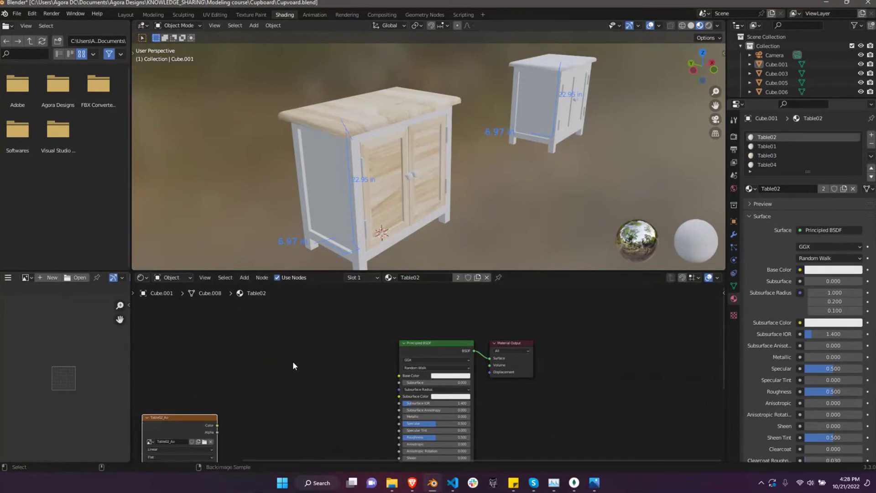
- Add the wood image as Table02's base colour and show the N sidebar
{"action": "key", "text": "alt+Tab"}
{"action": "left_click_drag", "start_coordinate": [297, 403], "coordinate": [310, 395]}
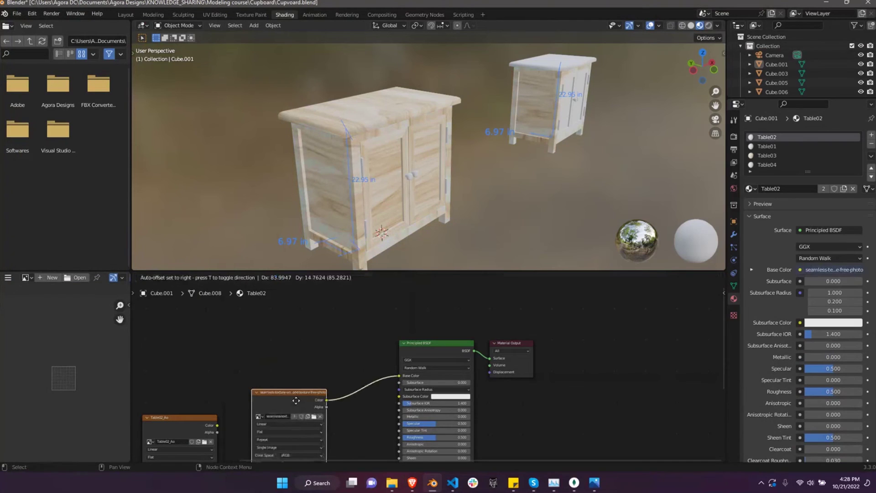
{"action": "middle_click_drag", "start_coordinate": [395, 175], "coordinate": [402, 195]}
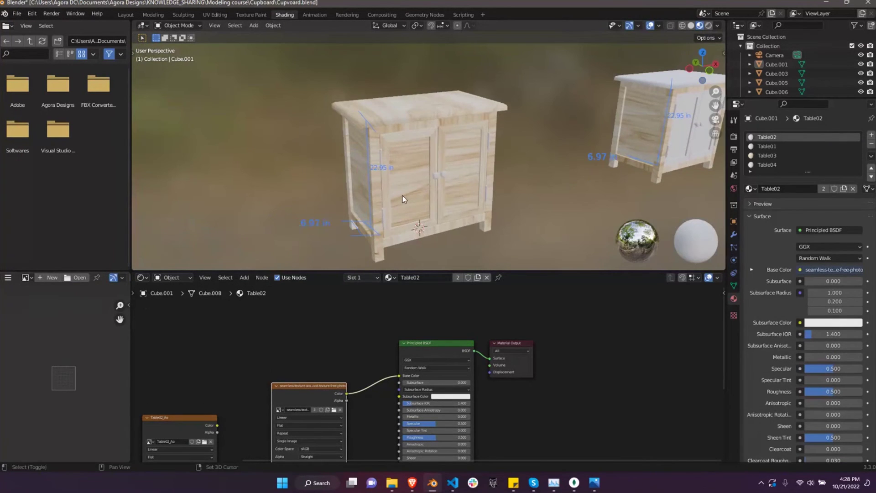
{"action": "key", "text": "n"}
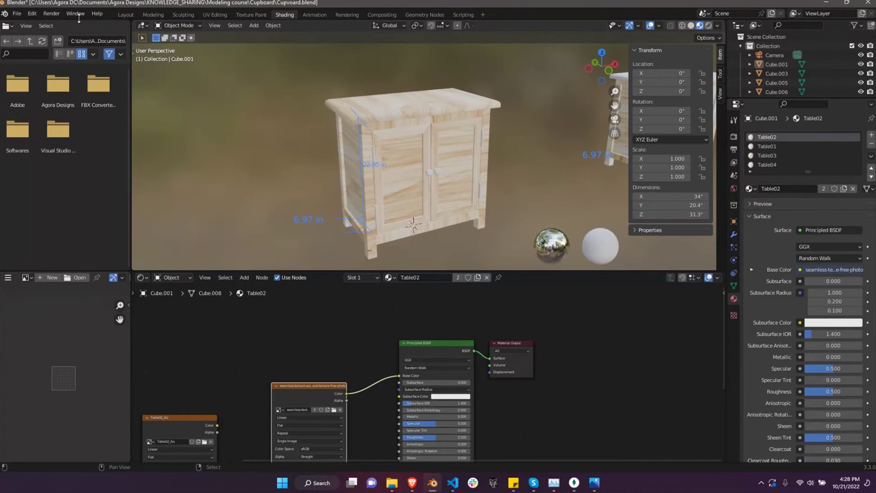
- Back in Layout, hide the measurement annotations and select the left cupboard
{"action": "left_click", "coordinate": [123, 15]}
{"action": "key", "text": "Tab"}
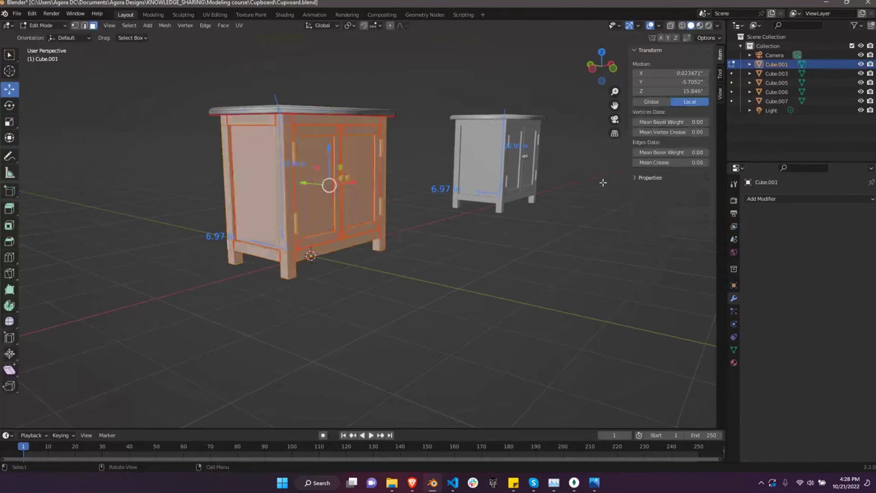
{"action": "left_click", "coordinate": [719, 93]}
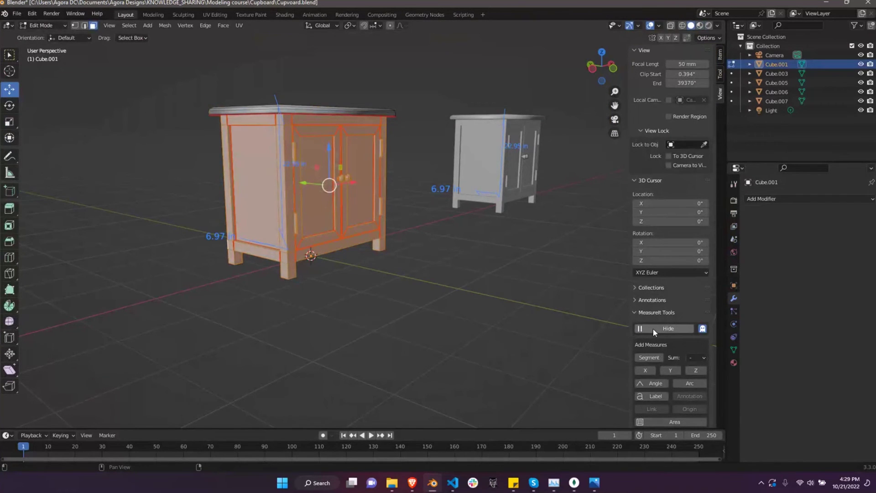
{"action": "left_click", "coordinate": [652, 328]}
{"action": "key", "text": "Tab"}
{"action": "middle_click_drag", "start_coordinate": [330, 177], "coordinate": [232, 185]}
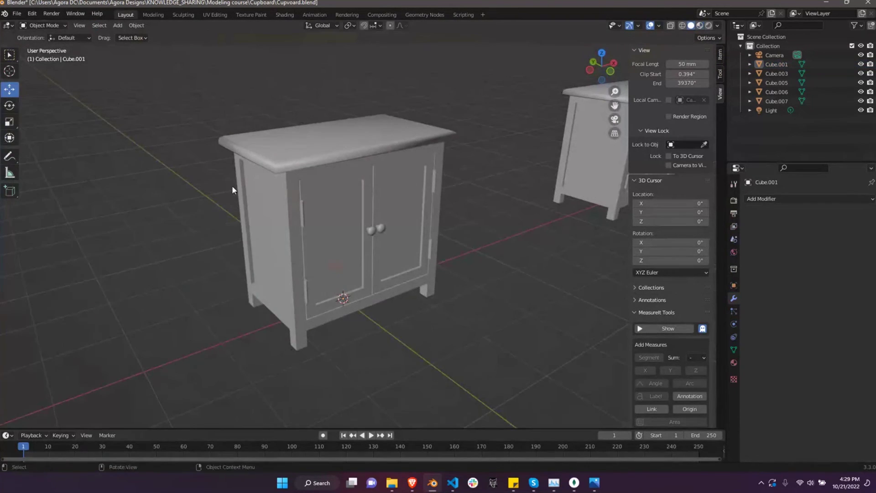
{"action": "left_click", "coordinate": [239, 177]}
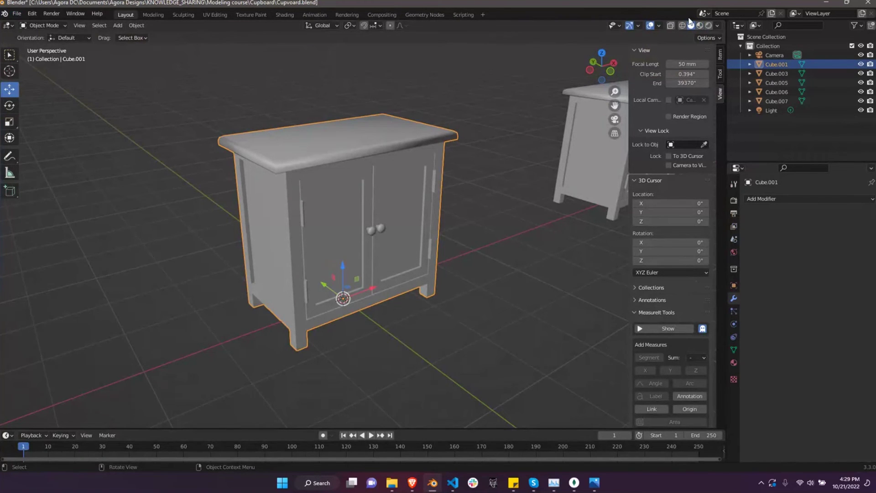
- Preview the cupboard in Rendered shading with its material tab shown, orbiting to inspect
{"action": "left_click", "coordinate": [708, 25]}
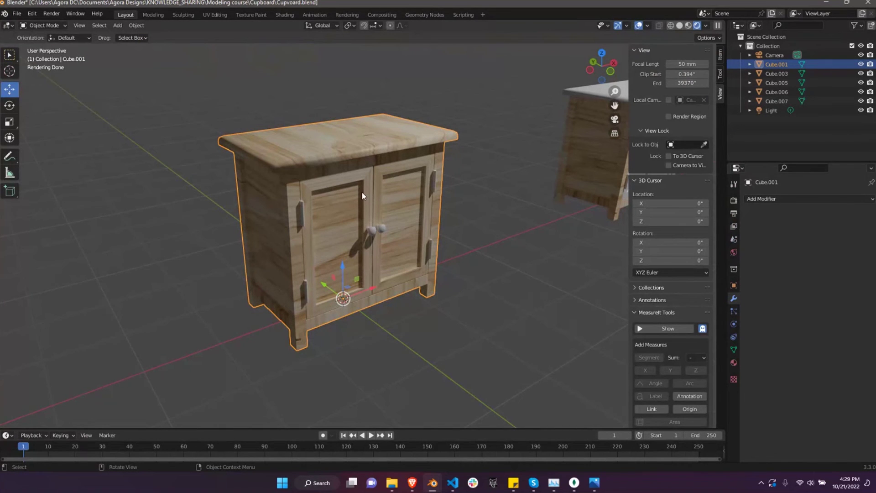
{"action": "scroll", "coordinate": [361, 190], "scroll_direction": "up", "scroll_amount": 3}
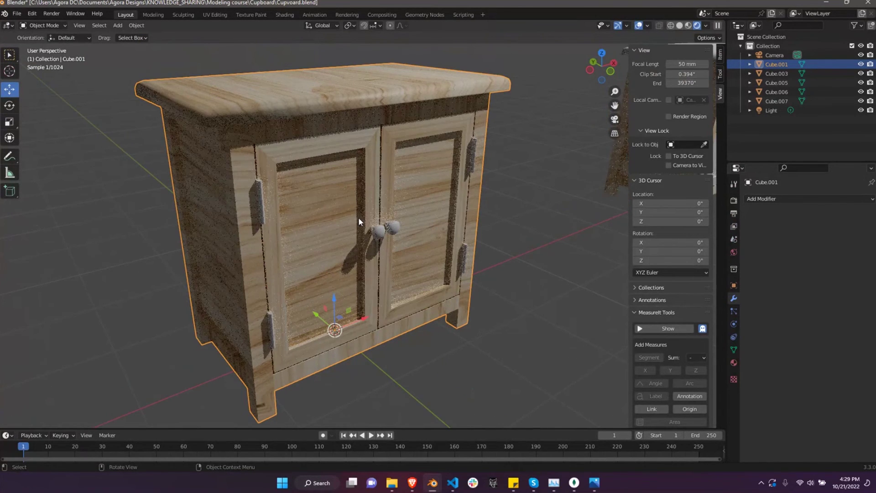
{"action": "left_click", "coordinate": [734, 363]}
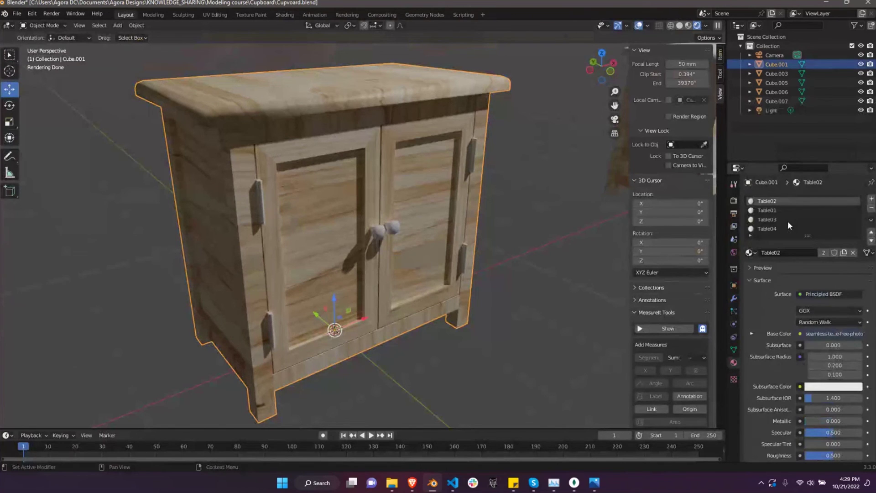
{"action": "middle_click_drag", "start_coordinate": [250, 126], "coordinate": [250, 131]}
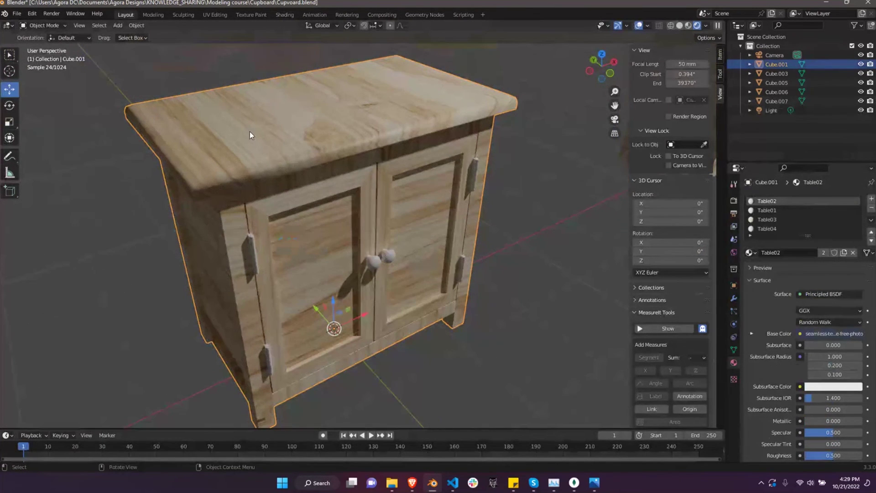
{"action": "mouse_move", "coordinate": [292, 152]}
{"action": "middle_mouse_down"}
{"action": "mouse_move", "coordinate": [254, 164]}
{"action": "mouse_move", "coordinate": [382, 183]}
{"action": "mouse_move", "coordinate": [366, 180]}
{"action": "middle_mouse_up"}
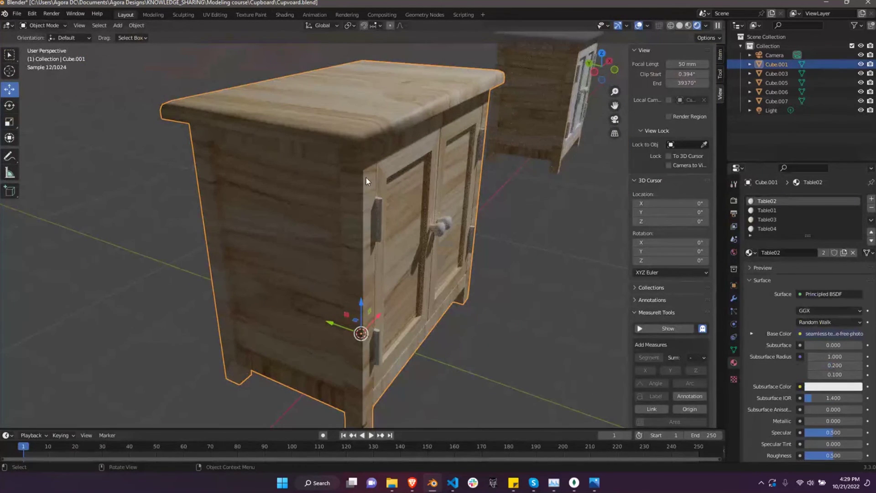
- Select the Table04 material and raise its Metallic value to 1.0
{"action": "left_click", "coordinate": [774, 228]}
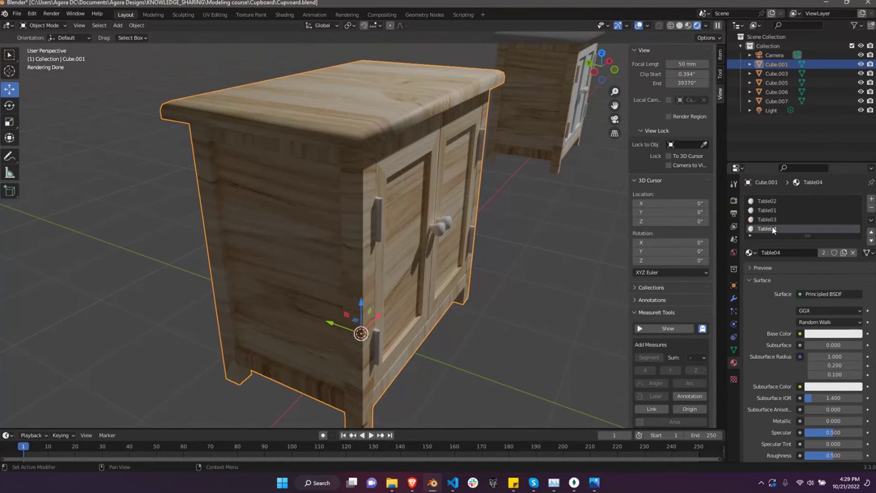
{"action": "middle_click_drag", "start_coordinate": [436, 215], "coordinate": [420, 215]}
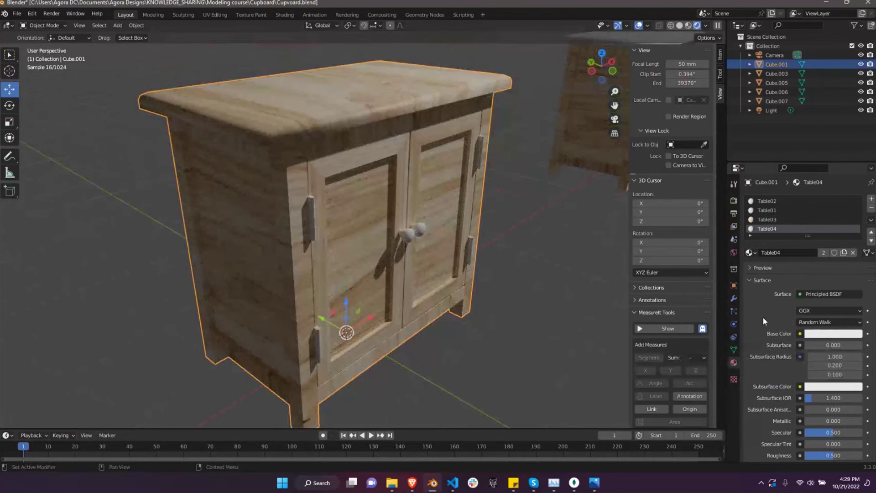
{"action": "scroll", "coordinate": [762, 316], "scroll_direction": "down", "scroll_amount": 3}
{"action": "left_click_drag", "start_coordinate": [814, 370], "coordinate": [866, 370]}
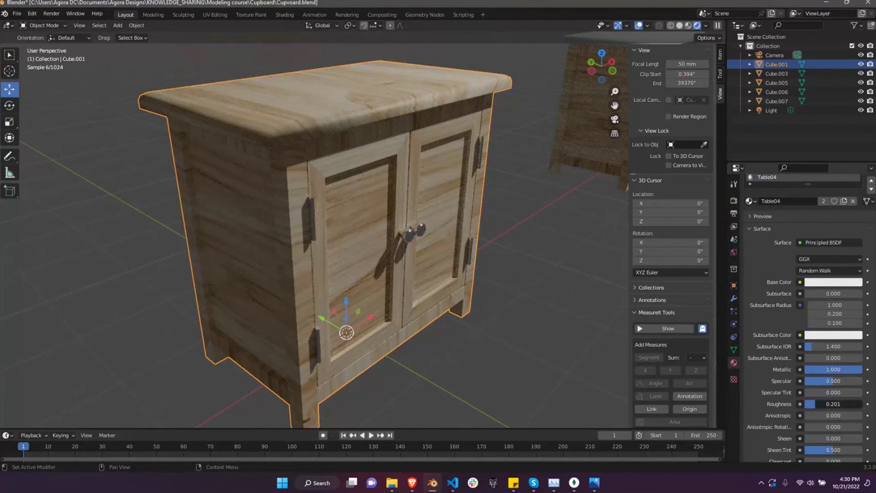
- Set the Table04 base colour to a dark golden-brown
{"action": "left_click", "coordinate": [821, 281]}
{"action": "left_click", "coordinate": [809, 194]}
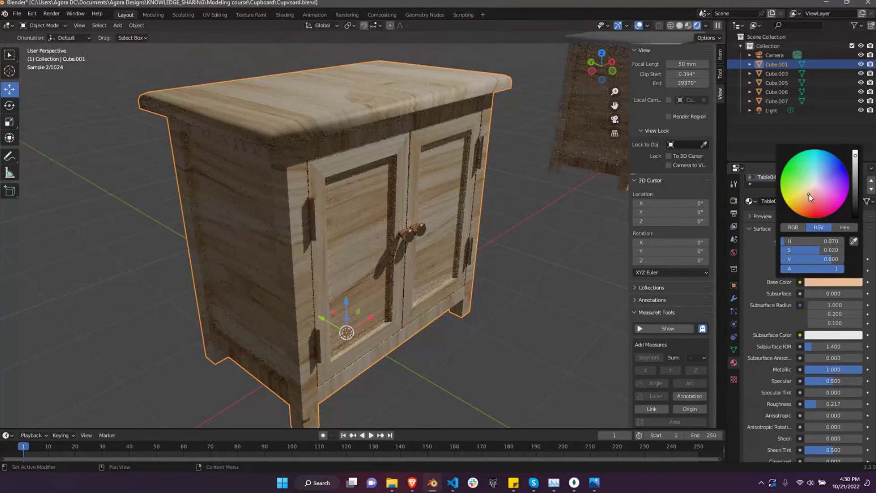
{"action": "left_click_drag", "start_coordinate": [812, 258], "coordinate": [794, 258]}
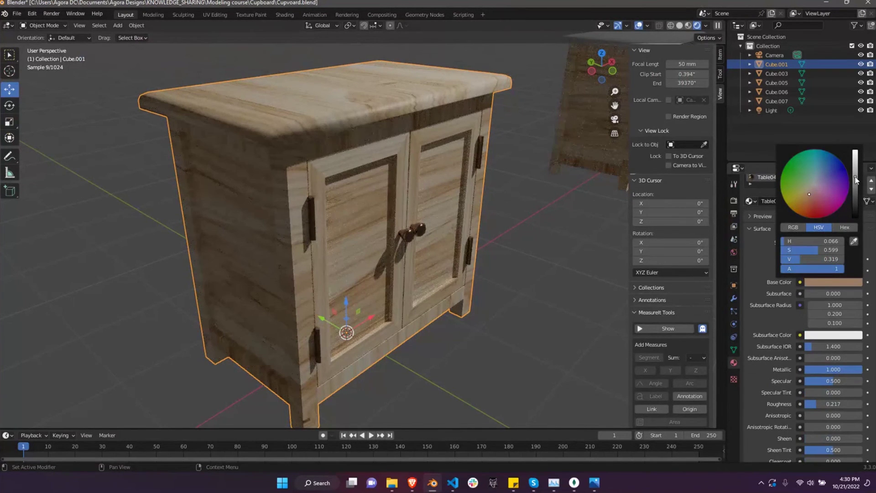
{"action": "left_click", "coordinate": [821, 282]}
{"action": "left_click_drag", "start_coordinate": [809, 194], "coordinate": [801, 198]}
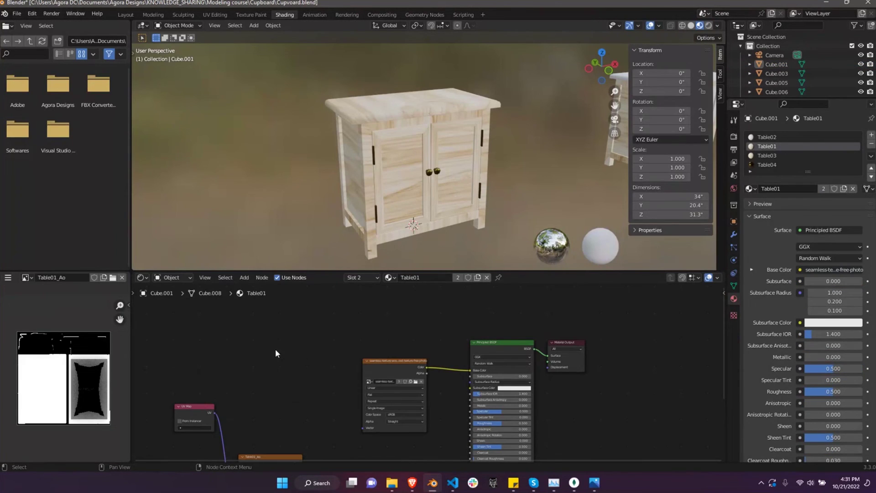
- Add a Mapping node after Table01's UV Map and rotate the grain 90° around Z
{"action": "key", "text": "shift+a"}
{"action": "type", "text": "mapping"}
{"action": "key", "text": "Return"}
{"action": "left_click", "coordinate": [295, 352]}
{"action": "mouse_move", "coordinate": [215, 412]}
{"action": "left_mouse_down"}
{"action": "mouse_move", "coordinate": [302, 376]}
{"action": "mouse_move", "coordinate": [362, 427]}
{"action": "left_mouse_up"}
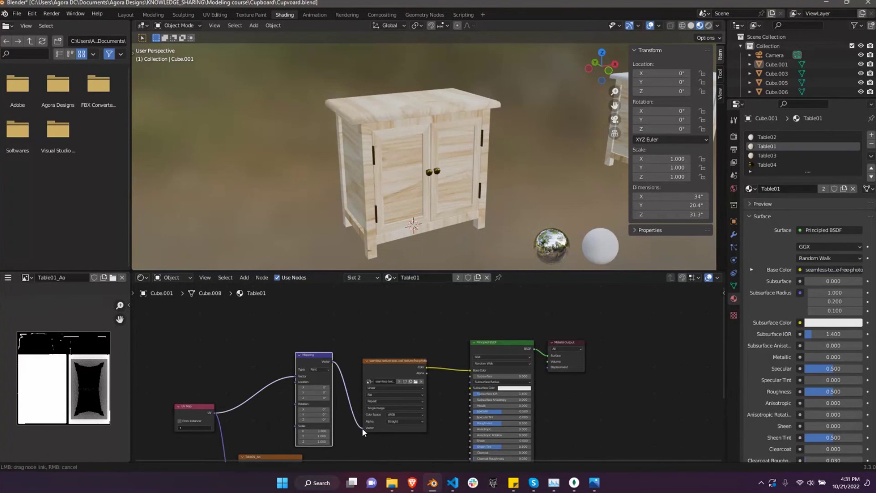
{"action": "middle_click_drag", "start_coordinate": [343, 391], "coordinate": [327, 336]}
{"action": "left_click_drag", "start_coordinate": [315, 354], "coordinate": [328, 333]}
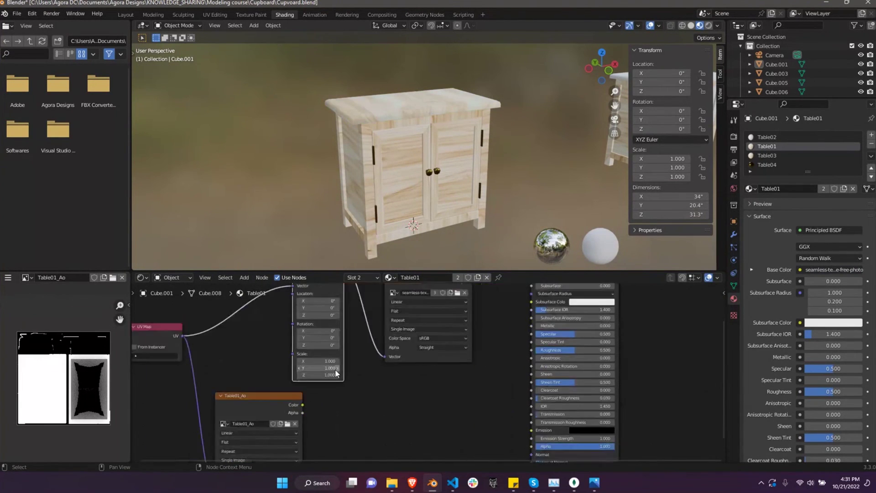
{"action": "scroll", "coordinate": [327, 347], "scroll_direction": "up", "scroll_amount": 2}
{"action": "key", "text": "BackSpace"}
{"action": "left_click_drag", "start_coordinate": [312, 378], "coordinate": [328, 379]}
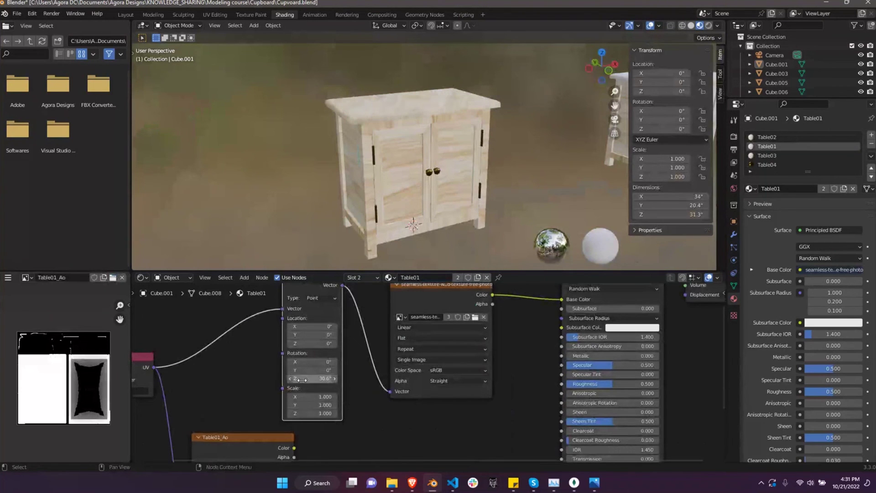
{"action": "double_click", "coordinate": [312, 378]}
{"action": "type", "text": "90"}
{"action": "key", "text": "Return"}
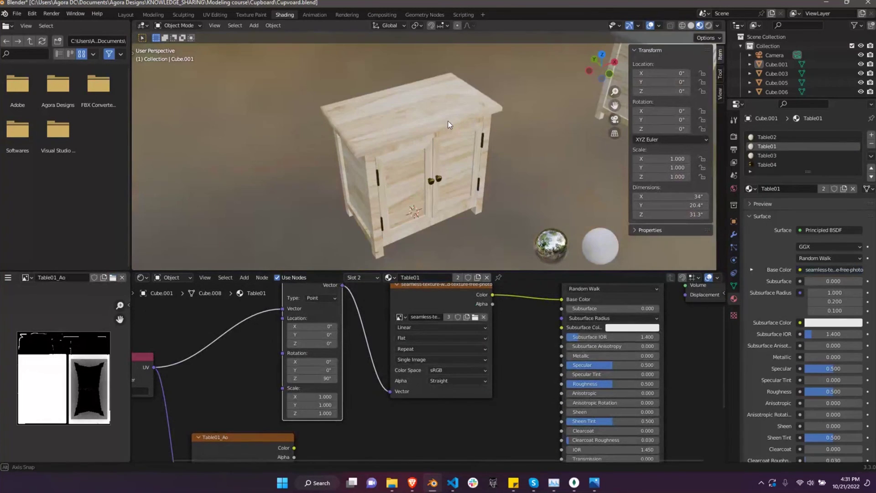
- Route Table02's UV Map through a Mapping node into the wood texture at 90° Z rotation
{"action": "middle_click_drag", "start_coordinate": [448, 121], "coordinate": [448, 155]}
{"action": "scroll", "coordinate": [448, 155], "scroll_direction": "up", "scroll_amount": 3}
{"action": "middle_click_drag", "start_coordinate": [420, 186], "coordinate": [540, 176]}
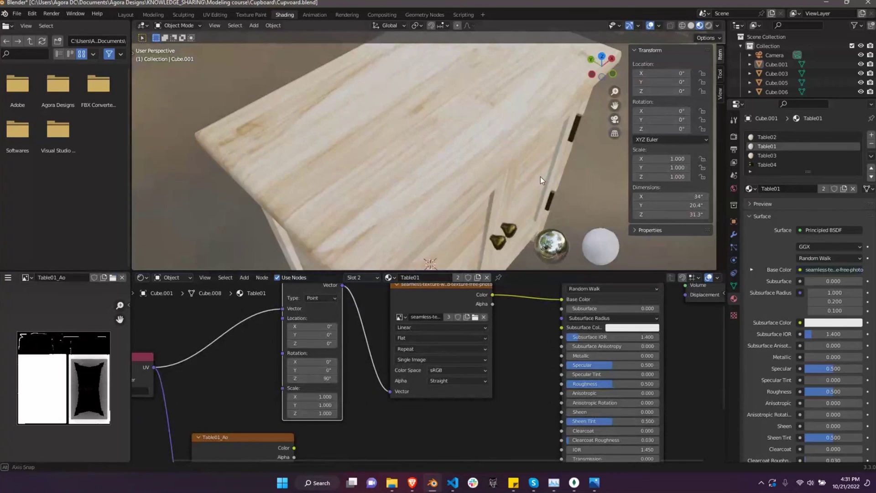
{"action": "scroll", "coordinate": [380, 156], "scroll_direction": "up", "scroll_amount": 2}
{"action": "scroll", "coordinate": [383, 156], "scroll_direction": "down", "scroll_amount": 3}
{"action": "scroll", "coordinate": [385, 187], "scroll_direction": "down", "scroll_amount": 2}
{"action": "scroll", "coordinate": [360, 327], "scroll_direction": "down", "scroll_amount": 2}
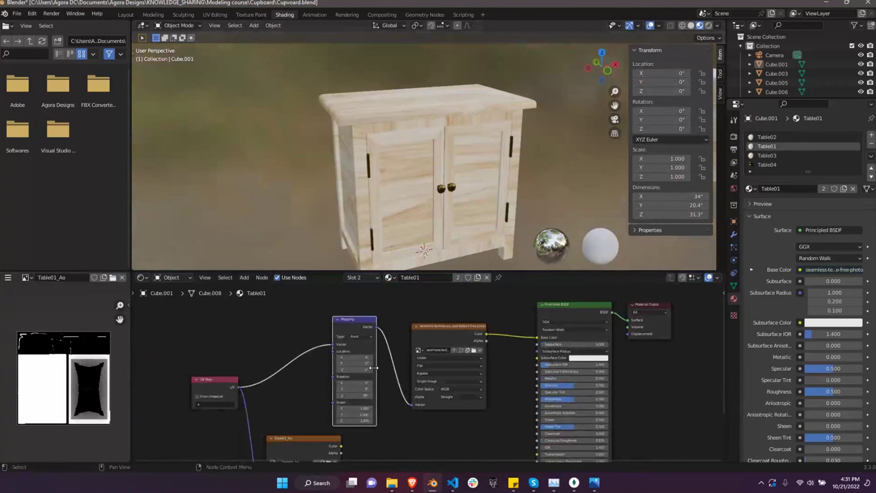
{"action": "left_click", "coordinate": [362, 278]}
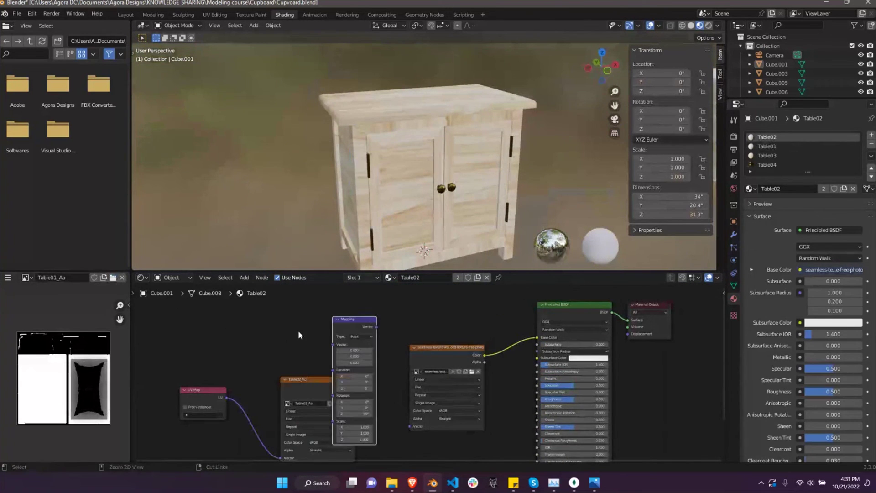
{"action": "left_click_drag", "start_coordinate": [226, 398], "coordinate": [332, 343]}
{"action": "left_click_drag", "start_coordinate": [376, 327], "coordinate": [407, 426]}
{"action": "scroll", "coordinate": [426, 371], "scroll_direction": "up", "scroll_amount": 2}
{"action": "mouse_move", "coordinate": [319, 406]}
{"action": "left_mouse_down"}
{"action": "mouse_move", "coordinate": [329, 406]}
{"action": "mouse_move", "coordinate": [319, 406]}
{"action": "left_mouse_up"}
{"action": "middle_click_drag", "start_coordinate": [378, 233], "coordinate": [356, 176]}
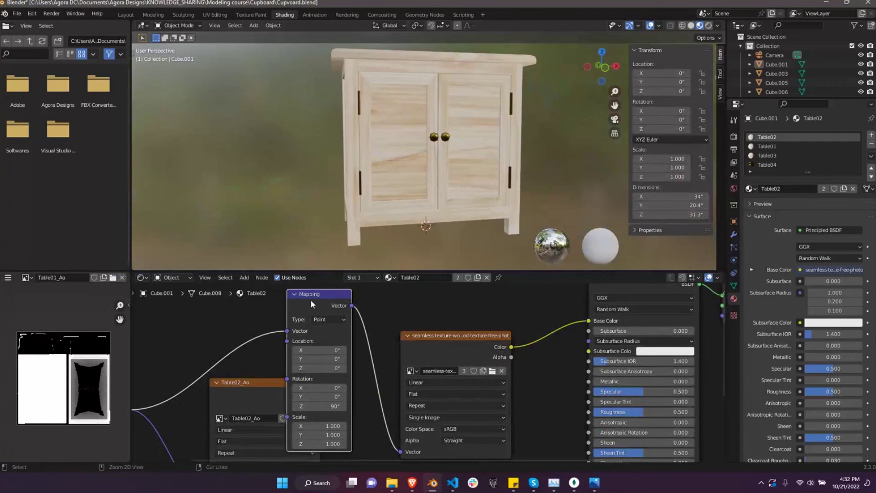
- Insert a Mapping node before the Table03 wood texture and try a 90° Z rotation
{"action": "left_click", "coordinate": [768, 157]}
{"action": "scroll", "coordinate": [355, 397], "scroll_direction": "down", "scroll_amount": 2}
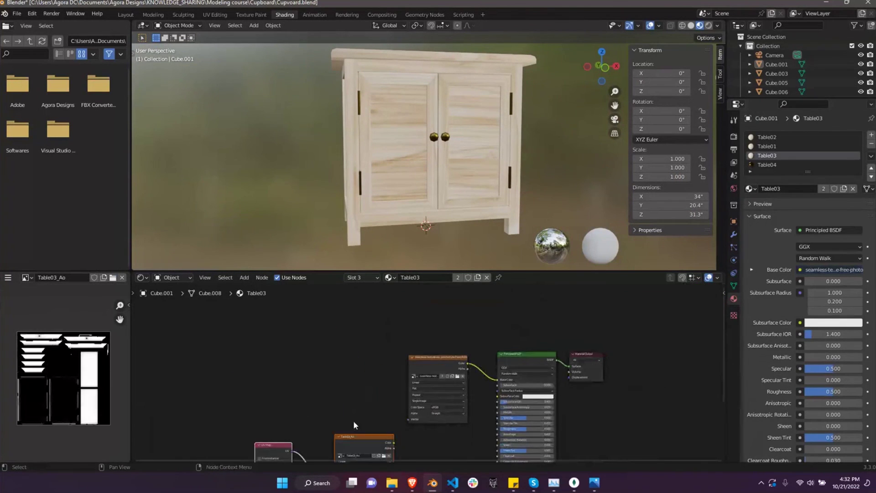
{"action": "left_click", "coordinate": [357, 390]}
{"action": "left_click_drag", "start_coordinate": [372, 373], "coordinate": [409, 419]}
{"action": "left_click_drag", "start_coordinate": [289, 450], "coordinate": [374, 339]}
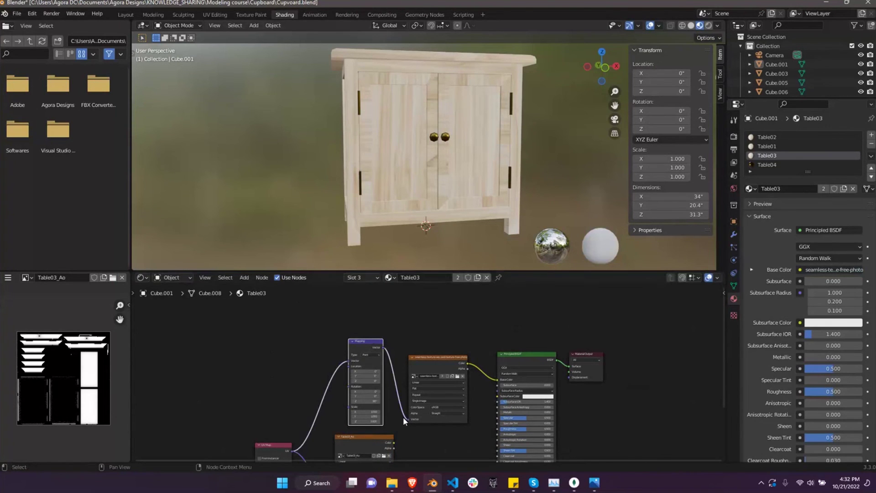
{"action": "scroll", "coordinate": [403, 417], "scroll_direction": "up", "scroll_amount": 3}
{"action": "left_click_drag", "start_coordinate": [333, 422], "coordinate": [346, 422]}
{"action": "left_click", "coordinate": [329, 423]}
{"action": "type", "text": "0"}
{"action": "key", "text": "Return"}
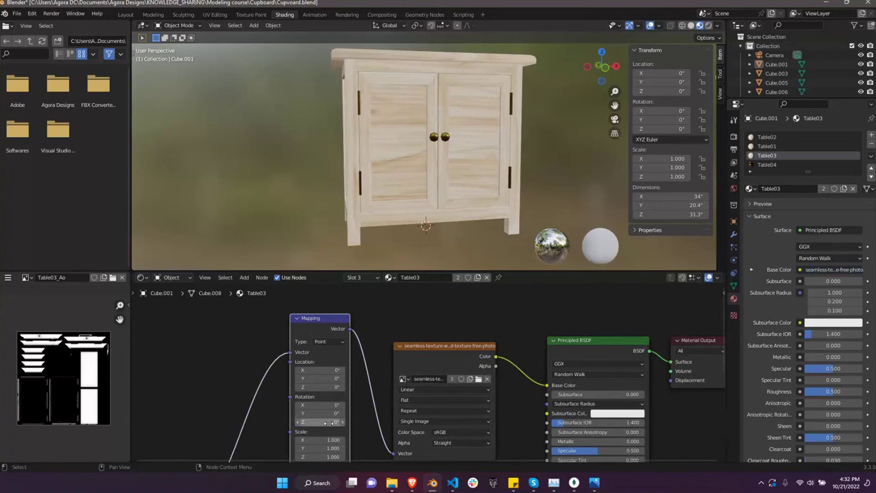
{"action": "left_click", "coordinate": [329, 423]}
{"action": "type", "text": "90"}
{"action": "key", "text": "Return"}
- Set the Table03 Z rotation back to 0° and view the cabinet at an angle
{"action": "scroll", "coordinate": [427, 201], "scroll_direction": "up", "scroll_amount": 3}
{"action": "scroll", "coordinate": [420, 204], "scroll_direction": "up", "scroll_amount": 2}
{"action": "left_click", "coordinate": [327, 422]}
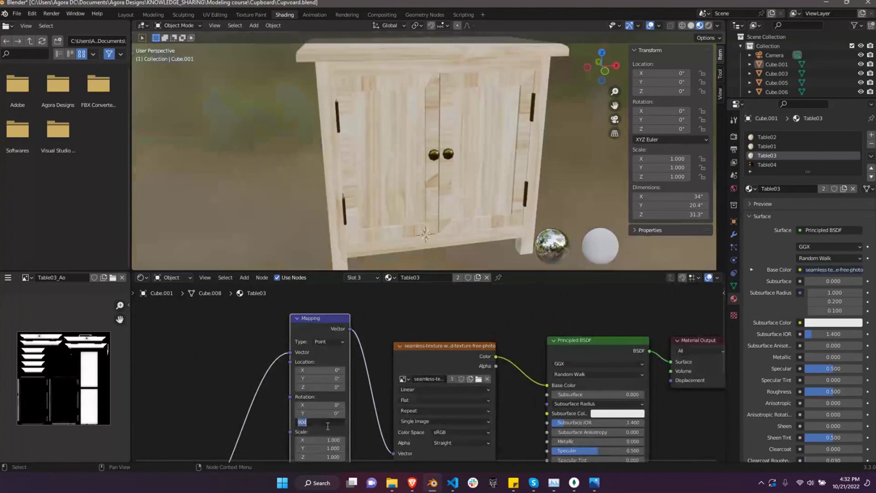
{"action": "type", "text": "0"}
{"action": "key", "text": "Return"}
{"action": "scroll", "coordinate": [289, 109], "scroll_direction": "down", "scroll_amount": 3}
{"action": "mouse_move", "coordinate": [289, 109]}
{"action": "middle_mouse_down"}
{"action": "mouse_move", "coordinate": [428, 176]}
{"action": "mouse_move", "coordinate": [462, 182]}
{"action": "mouse_move", "coordinate": [408, 193]}
{"action": "mouse_move", "coordinate": [439, 217]}
{"action": "mouse_move", "coordinate": [574, 163]}
{"action": "middle_mouse_up"}
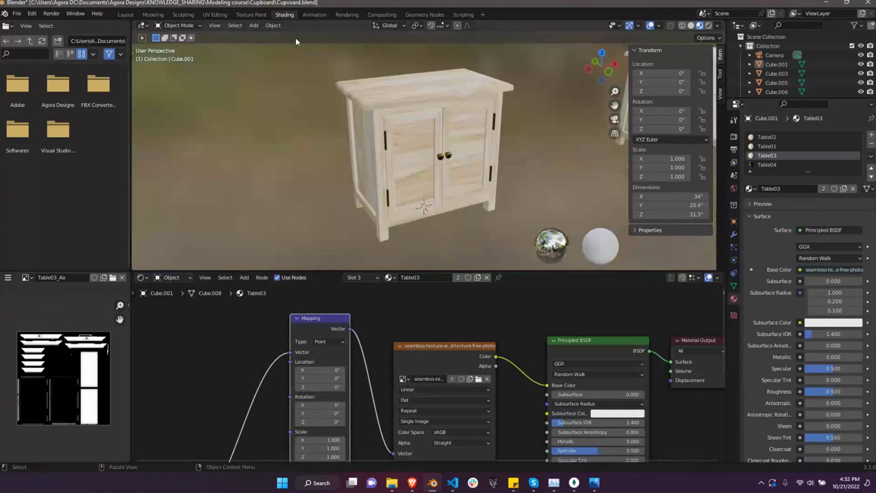
{"action": "left_click", "coordinate": [215, 15]}
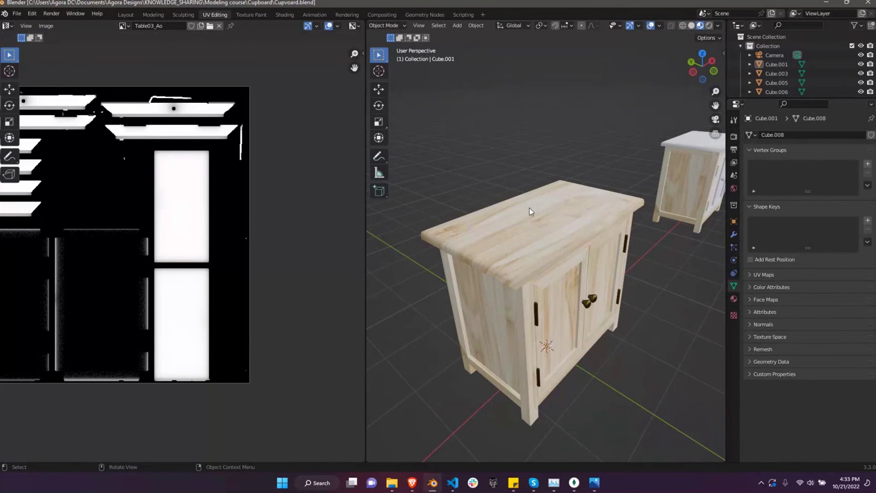